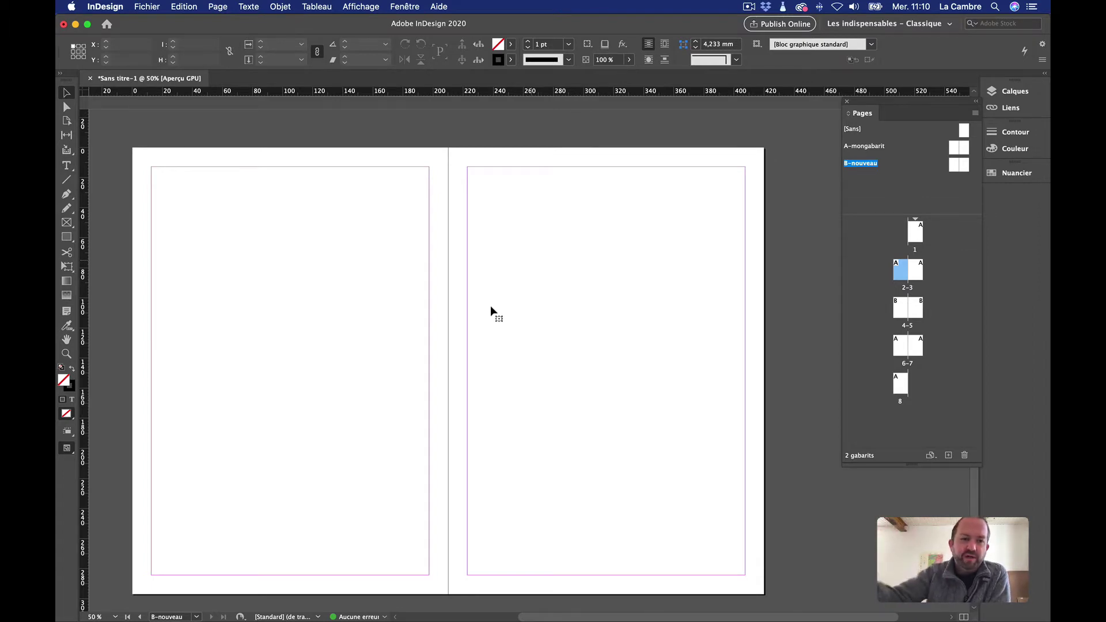
pyautogui.click(180, 131)
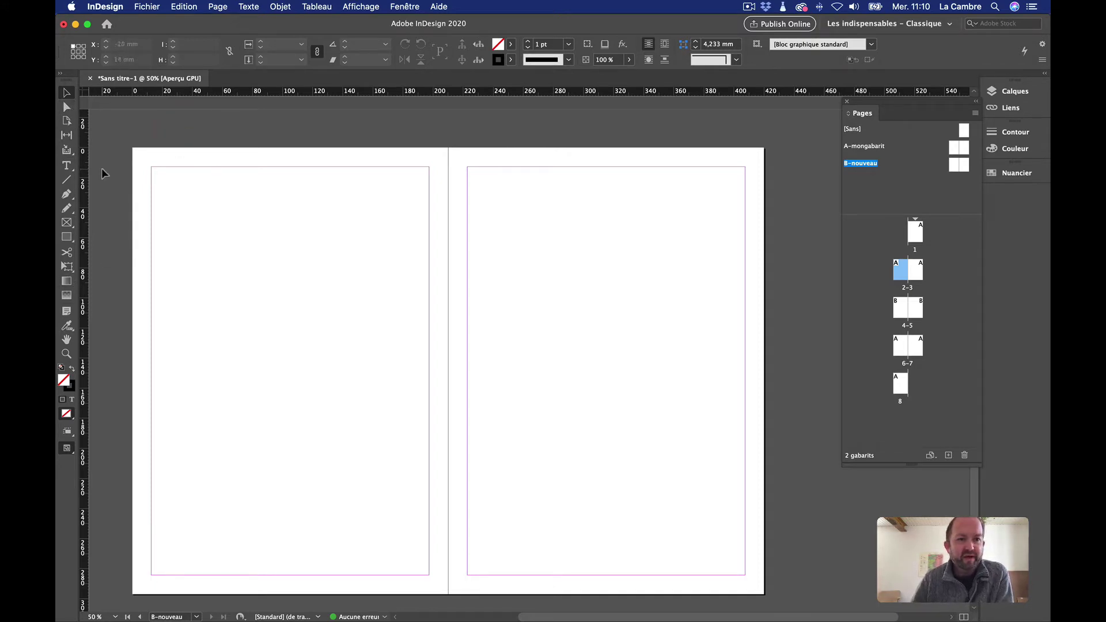
pyautogui.click(66, 166)
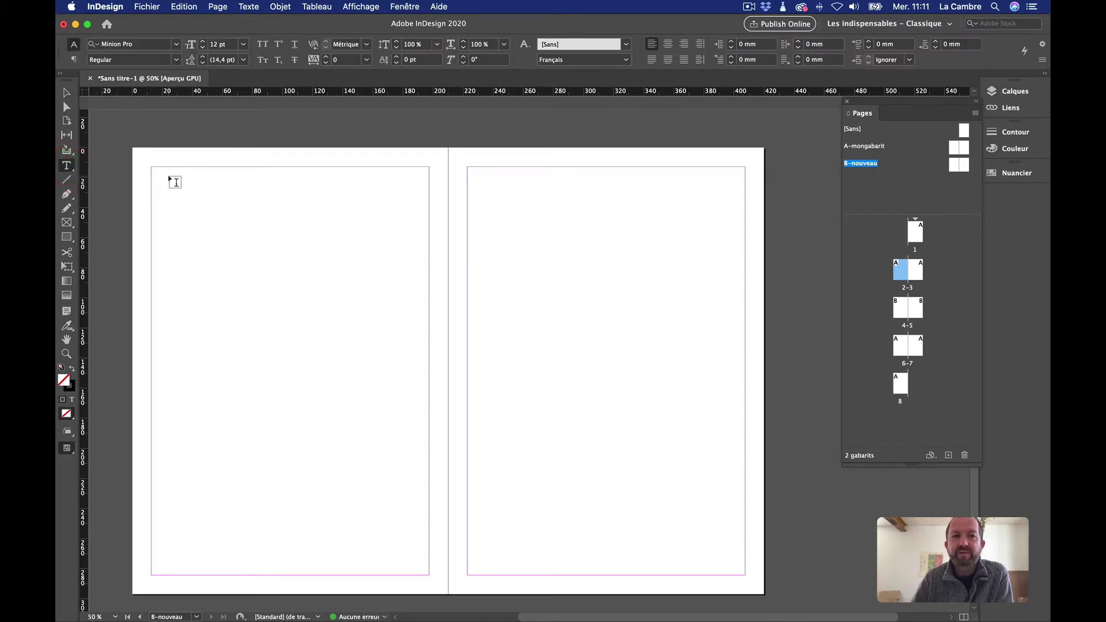
pyautogui.click(64, 93)
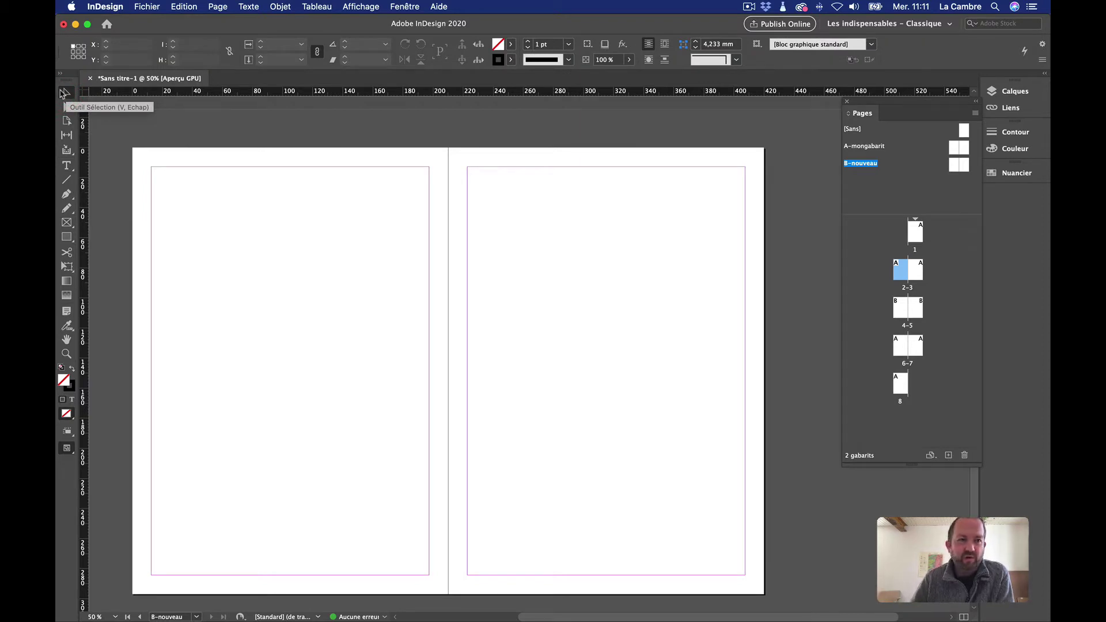
pyautogui.scroll(-2, 241, 154)
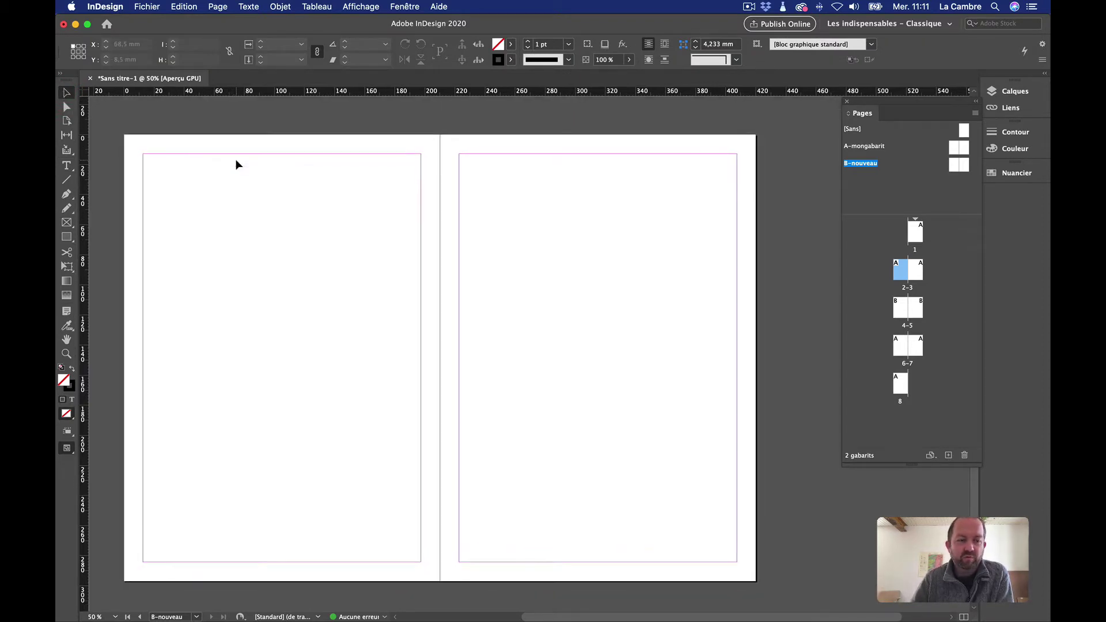
# Switch to Firefox, move its window aside, and bring the blank Google Docs document in Chrome to the front
pyautogui.moveTo(63, 196)
pyautogui.click(65, 260)
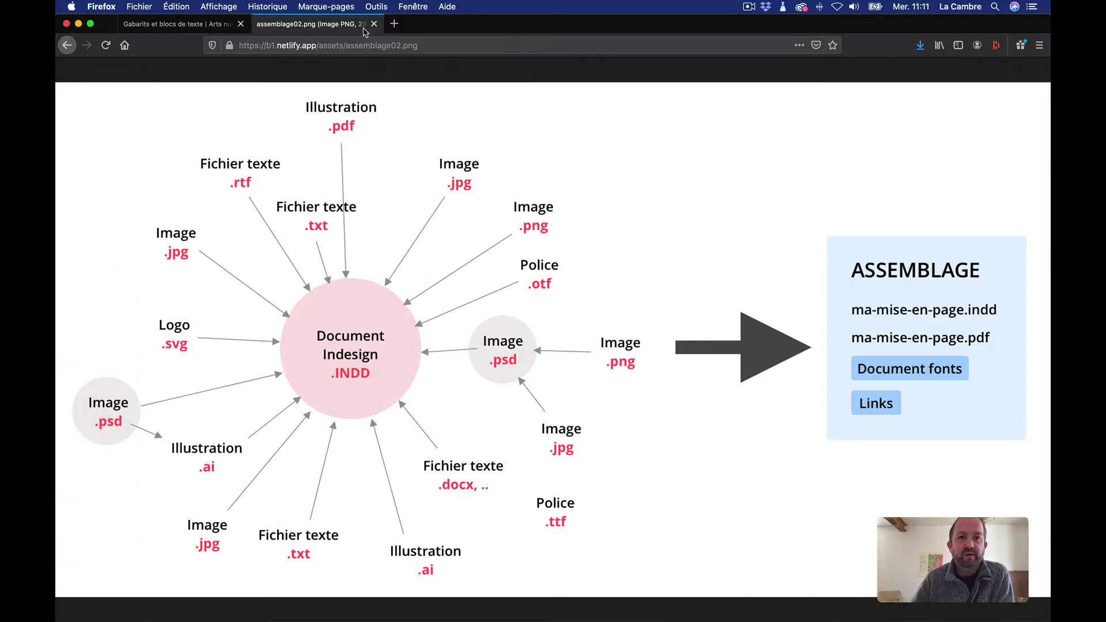
pyautogui.moveTo(456, 24); pyautogui.dragTo(455, 31)
pyautogui.moveTo(448, 95); pyautogui.dragTo(496, 139)
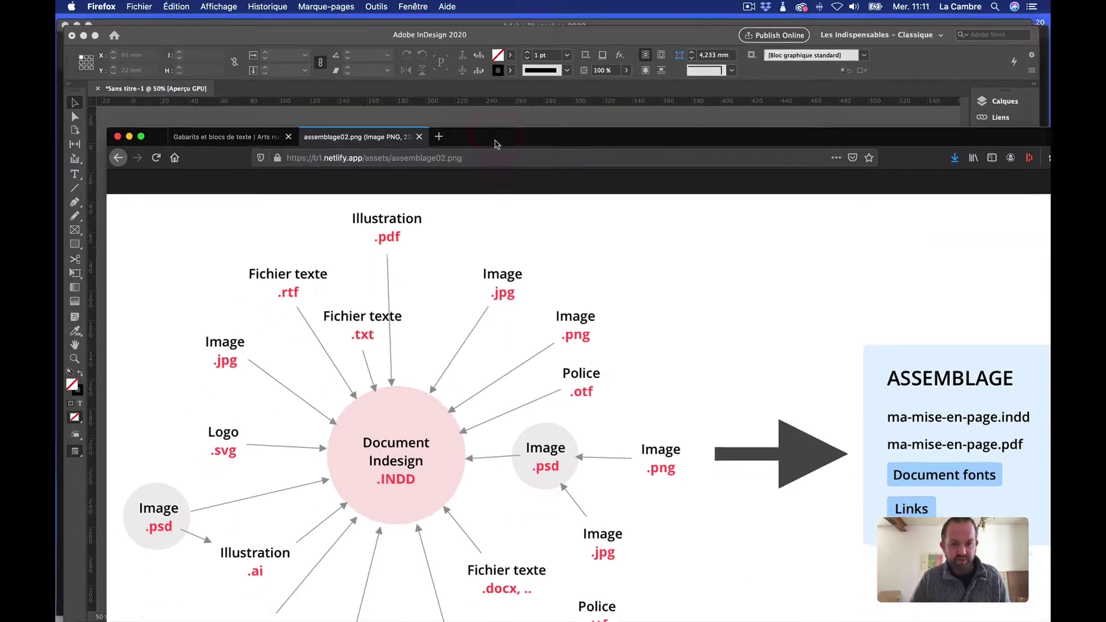
pyautogui.hotkey('ctrl', 'Up')
pyautogui.click(846, 357)
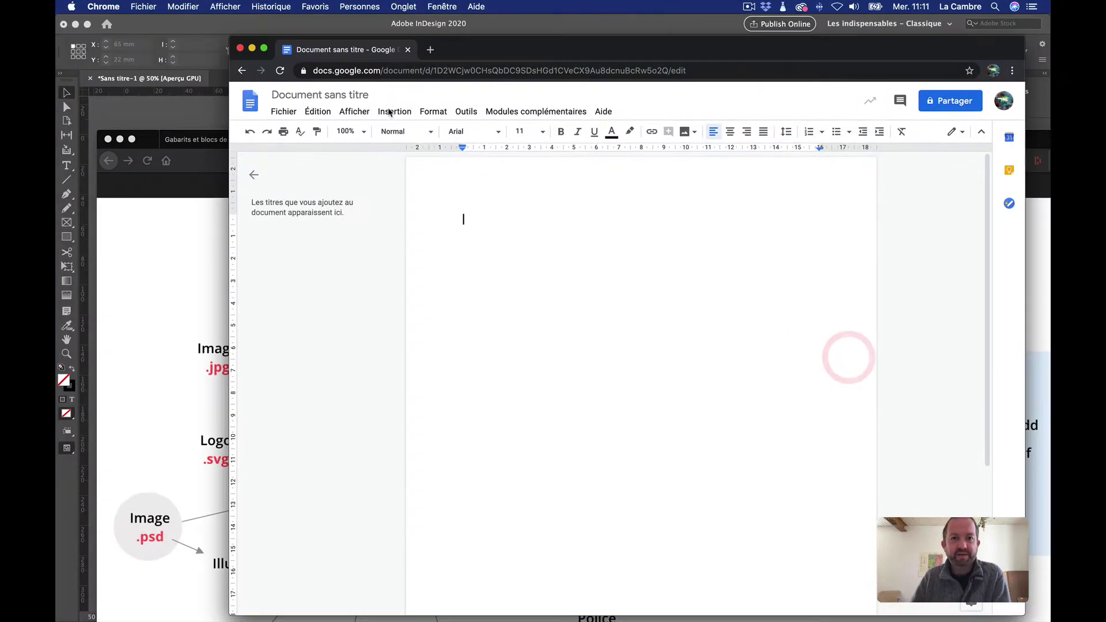
# Reposition the Google Docs window and enter the sample lines "drrty" and "fg" in the document body
pyautogui.moveTo(579, 48); pyautogui.dragTo(576, 25)
pyautogui.click(546, 240)
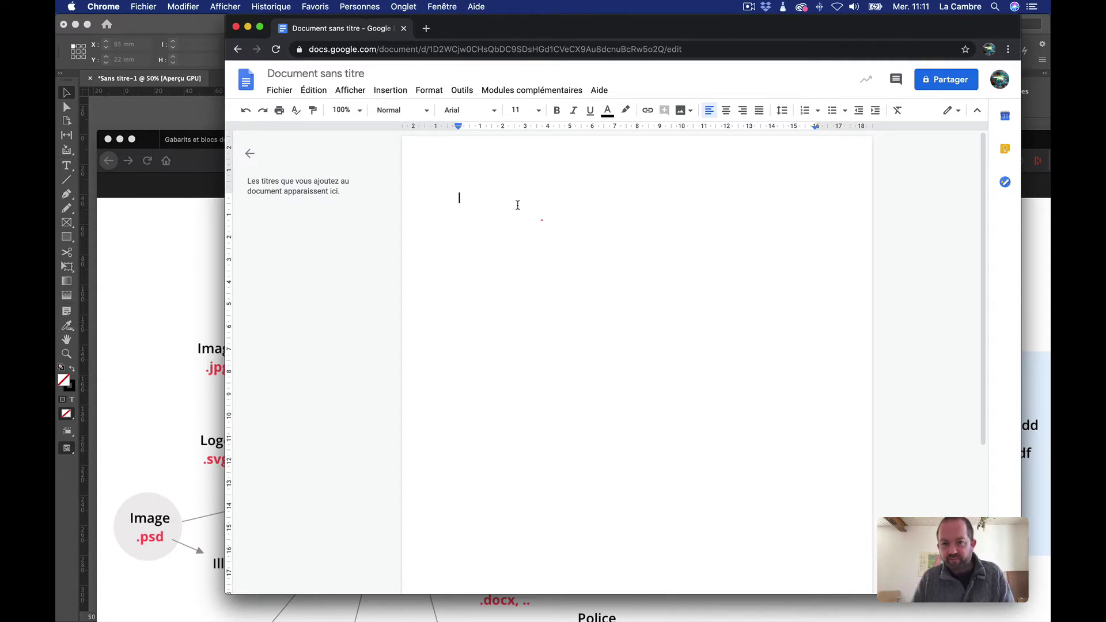
pyautogui.write('drrty')
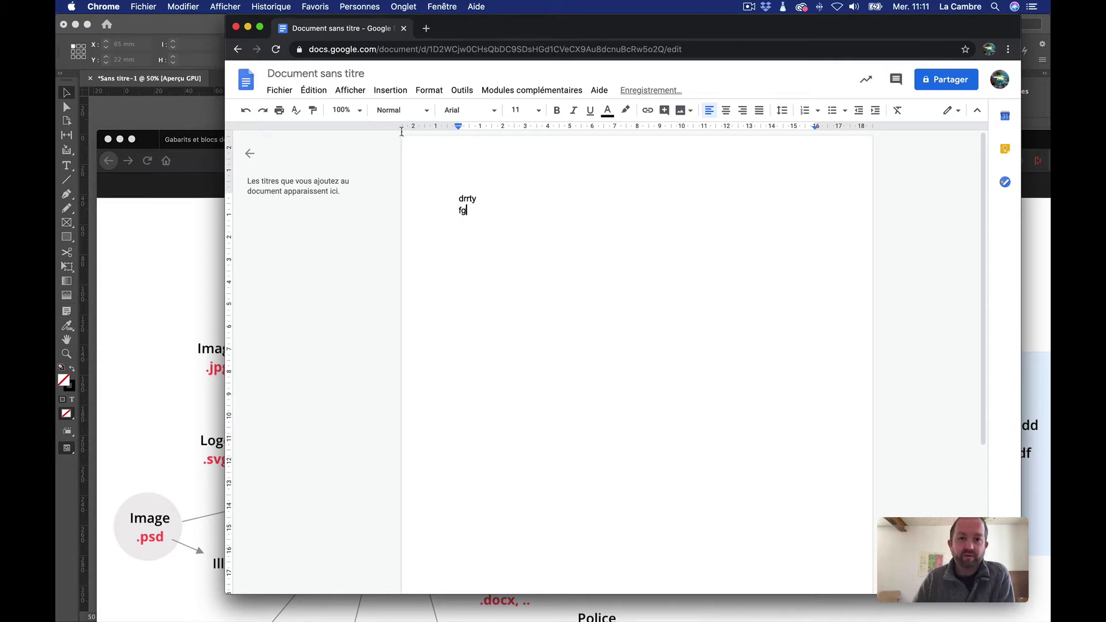
# Examine the paragraph styles offered in the document, from Normal and Titre to Titre 3, without applying any
pyautogui.click(401, 110)
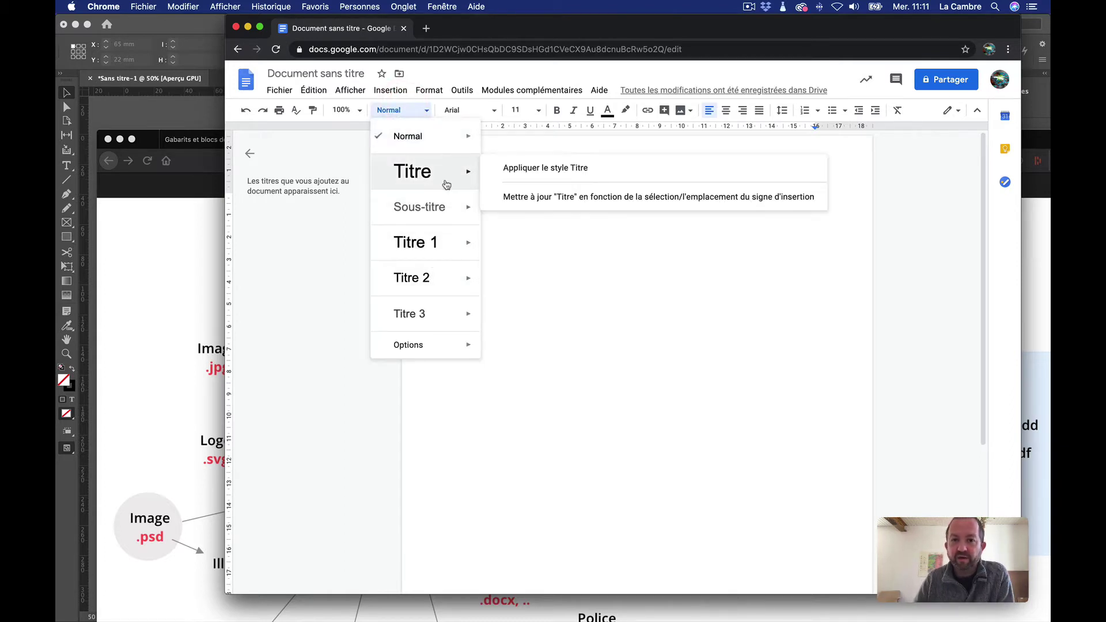
pyautogui.moveTo(446, 224)
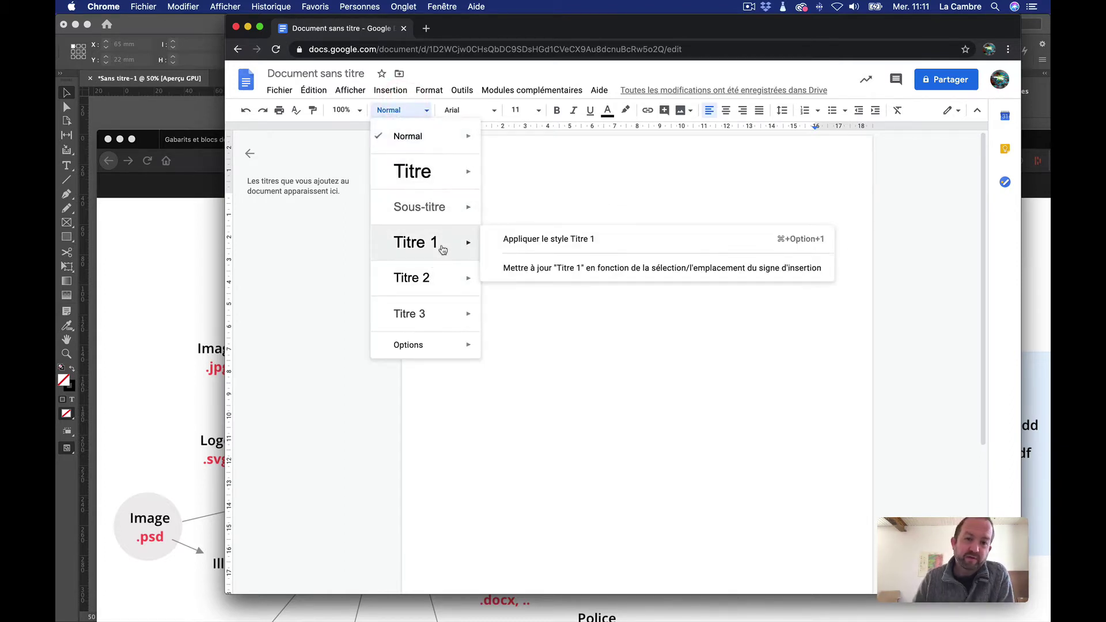
pyautogui.moveTo(430, 314)
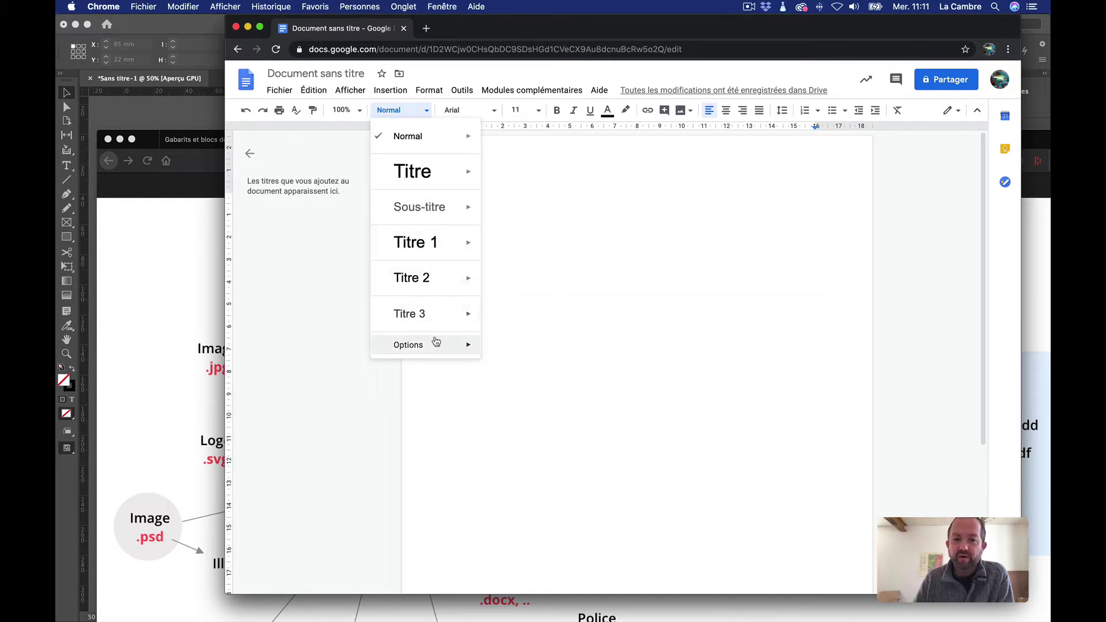
pyautogui.moveTo(433, 185)
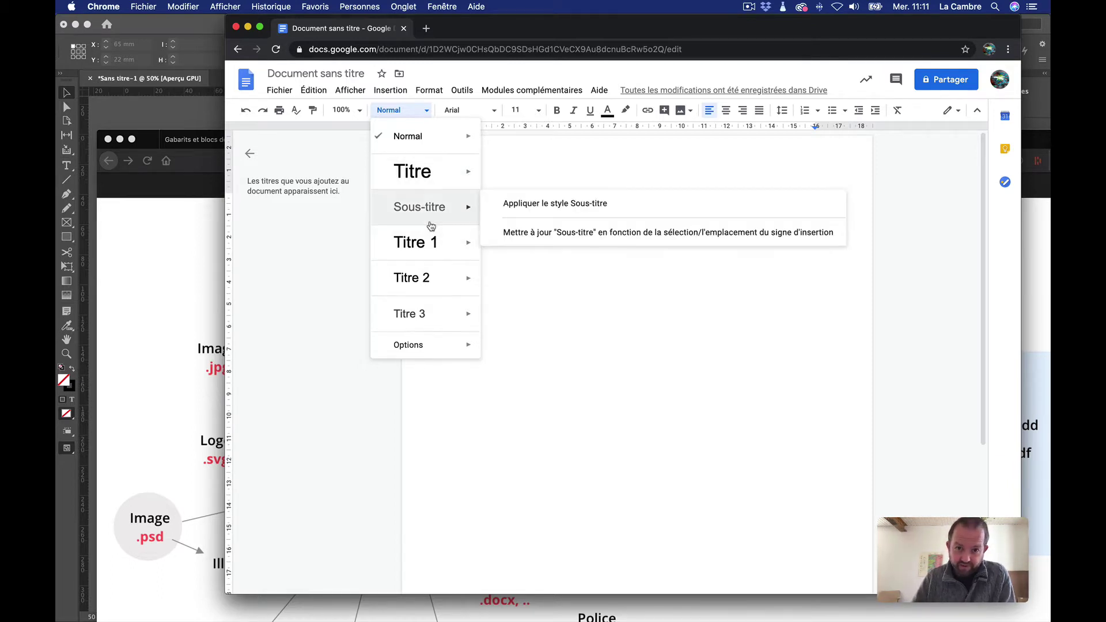
pyautogui.click(585, 343)
# Apply the Titre paragraph style to the first line, "drrty"
pyautogui.click(467, 199)
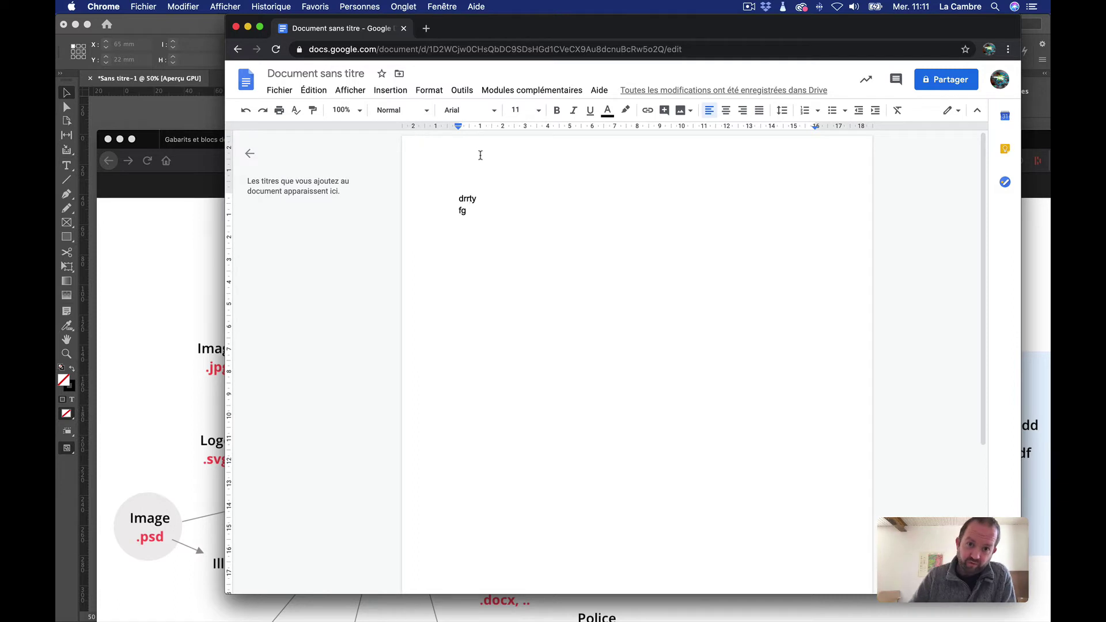
pyautogui.click(400, 109)
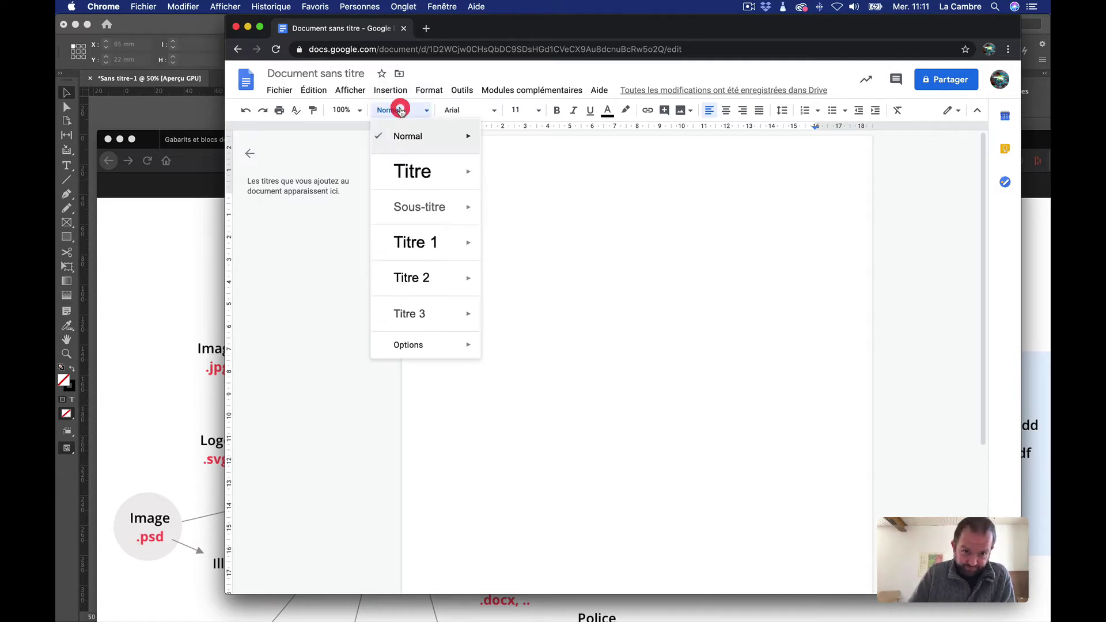
pyautogui.click(437, 170)
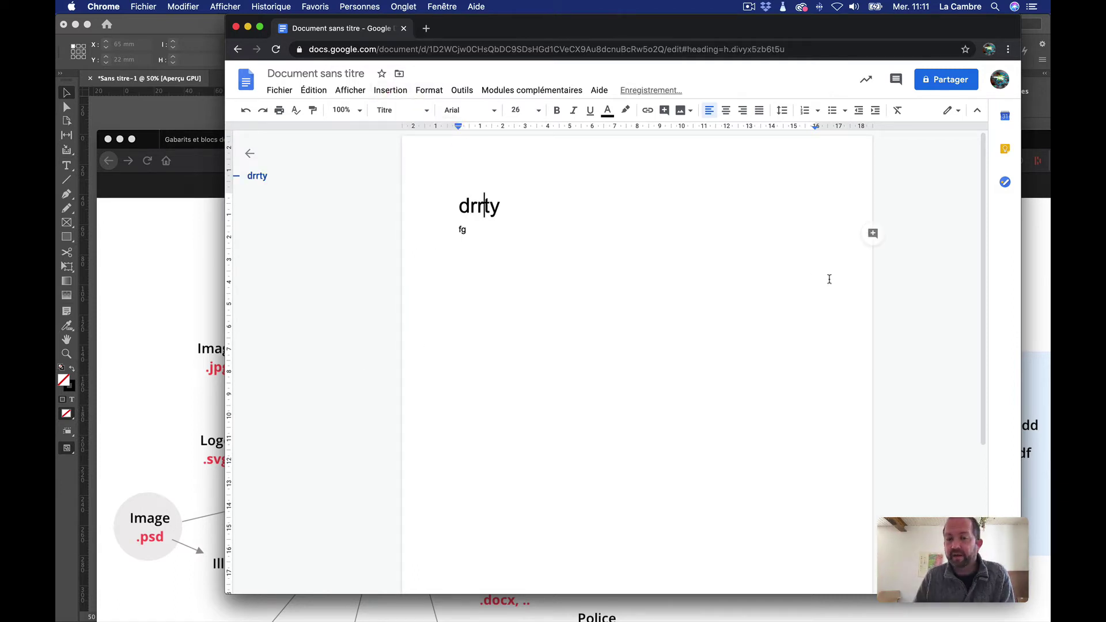
# Add two more lines, "dffg" and "fdgdf", below the line "fg"
pyautogui.click(526, 239)
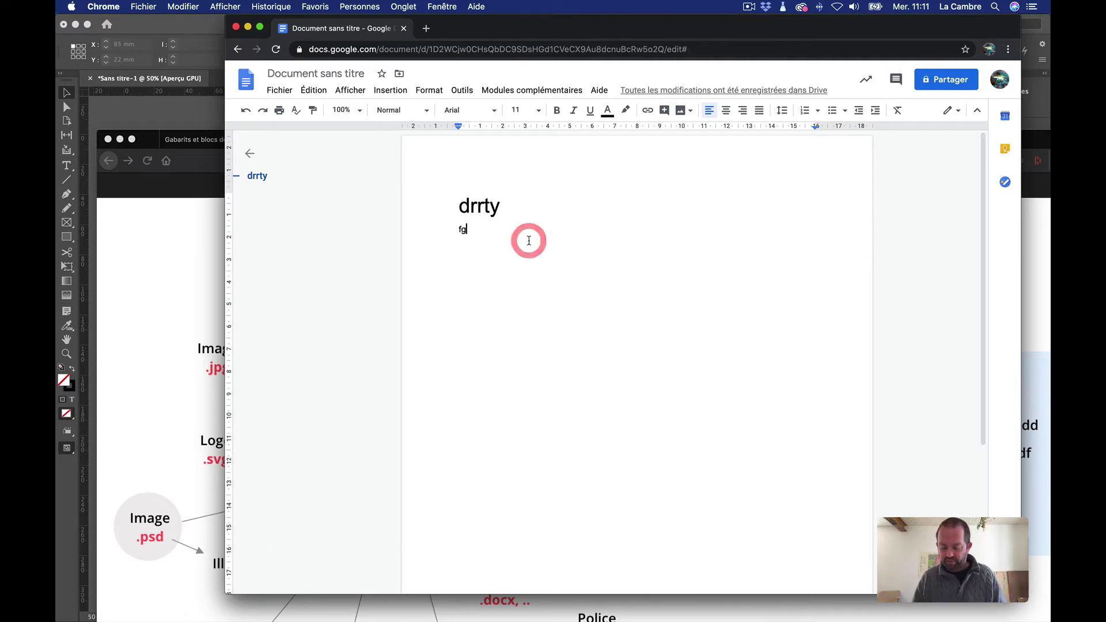
pyautogui.press('Return')
pyautogui.write('dfg')
pyautogui.press('Return')
pyautogui.write('fdgdf')
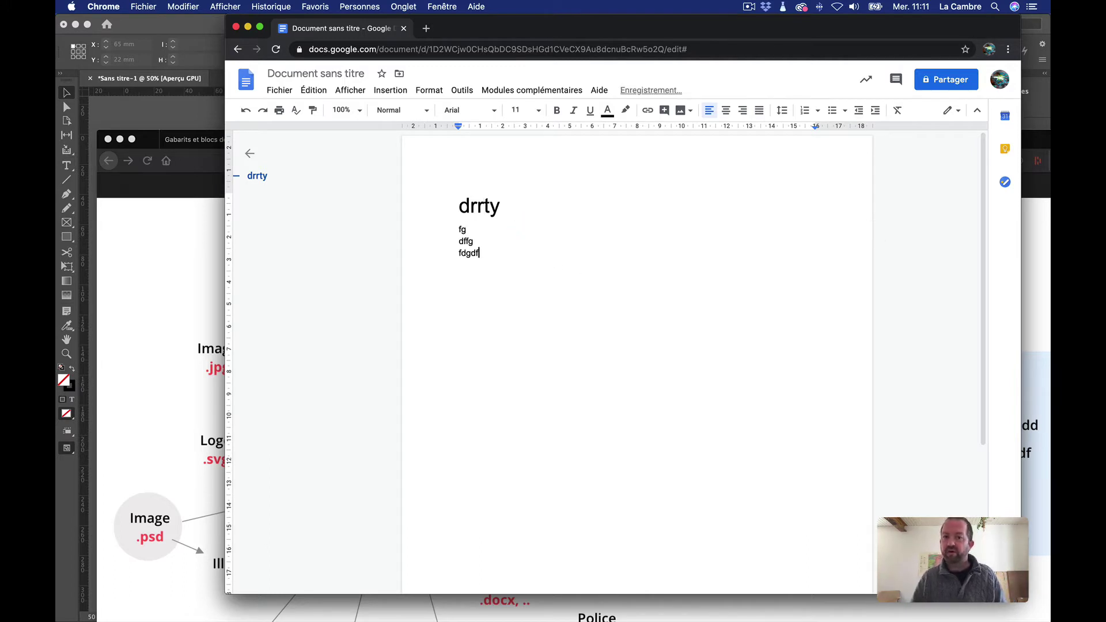
# Apply the Titre paragraph style to the line "dffg"
pyautogui.click(467, 241)
pyautogui.click(397, 110)
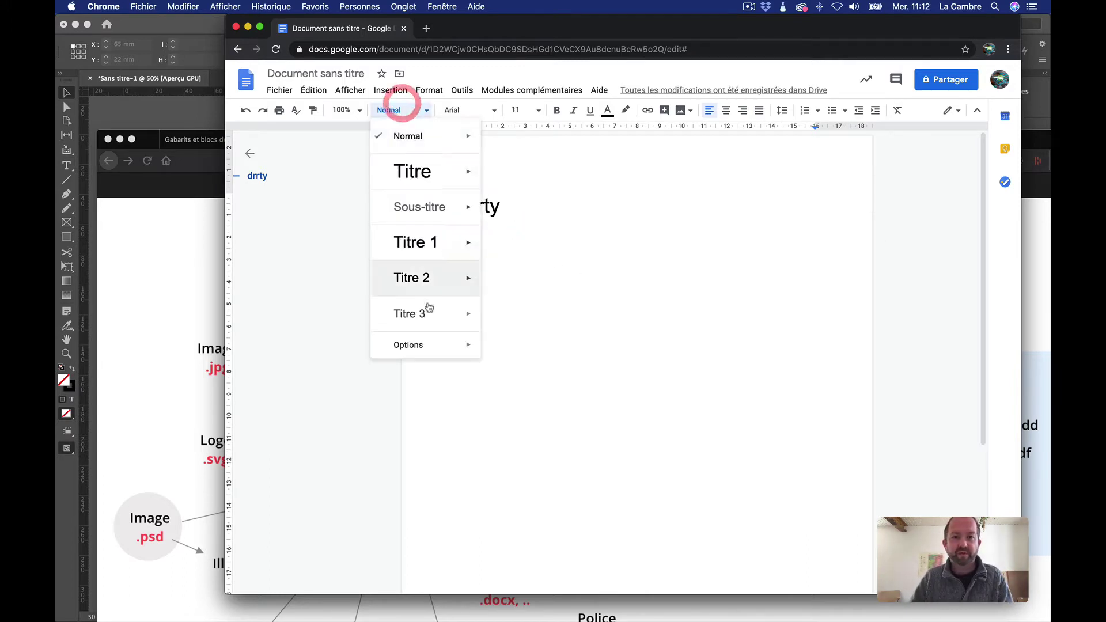
pyautogui.click(436, 160)
pyautogui.click(674, 292)
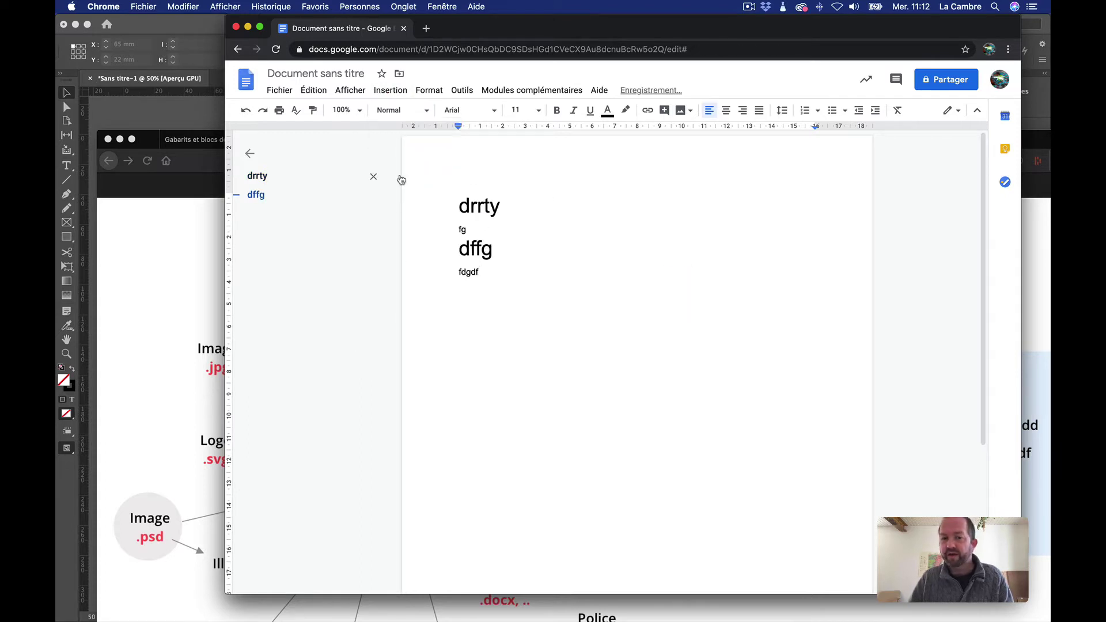
# Select the first title, "drrty", and switch back to the InDesign document
pyautogui.moveTo(498, 209); pyautogui.dragTo(459, 206)
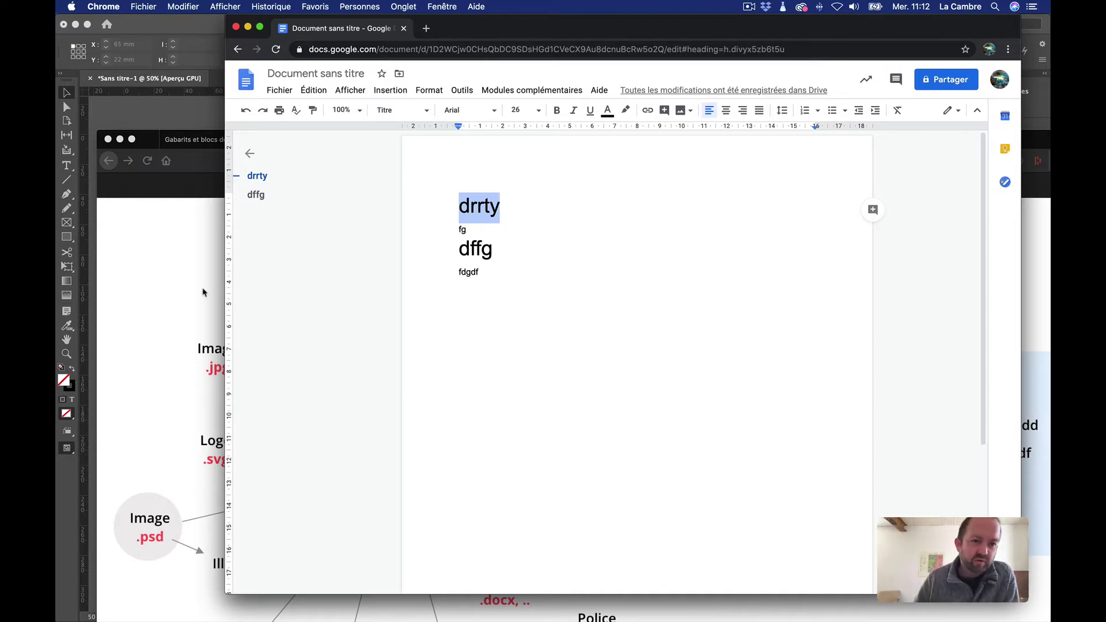
pyautogui.click(185, 288)
pyautogui.click(145, 115)
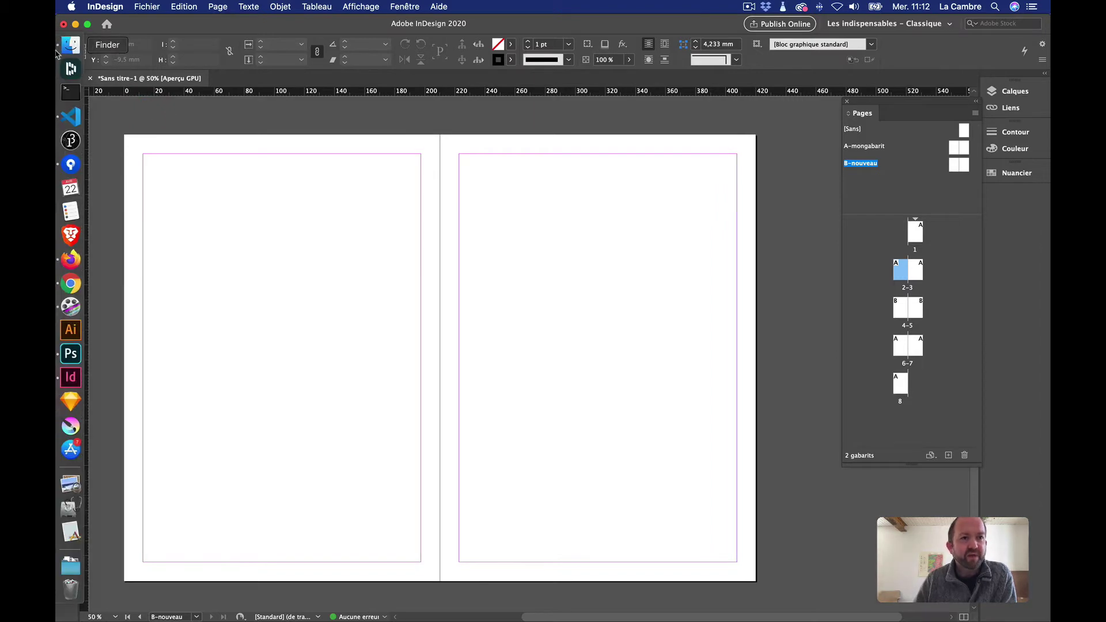
# Switch to Finder and open the Olafur_Eliasson_1 folder inside Documents > Indesign
pyautogui.click(69, 45)
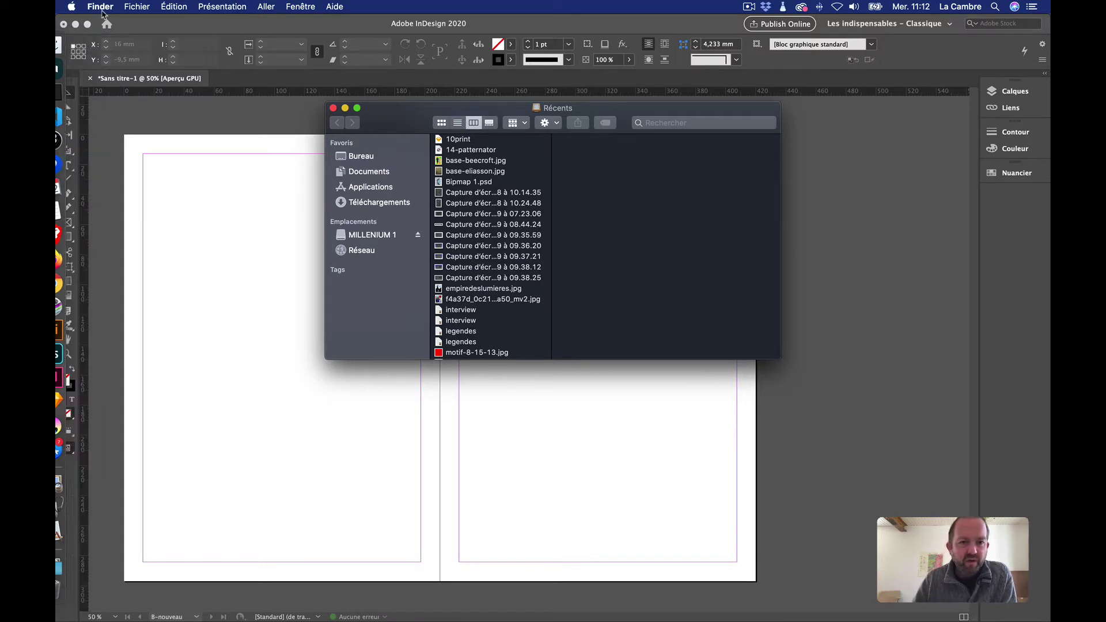
pyautogui.click(372, 172)
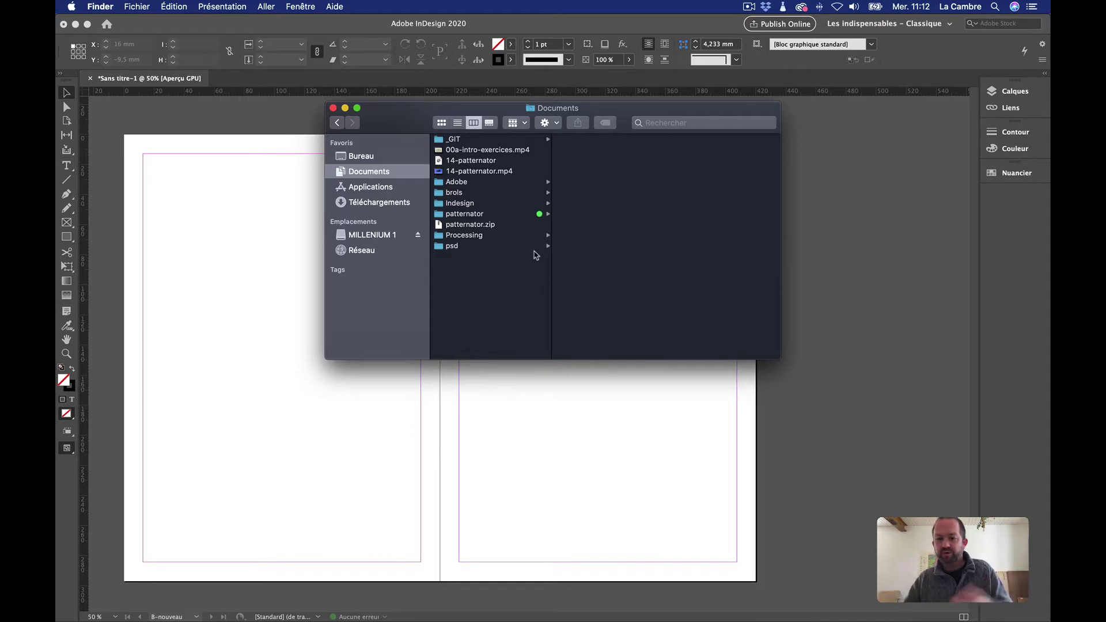
pyautogui.click(492, 204)
pyautogui.click(593, 140)
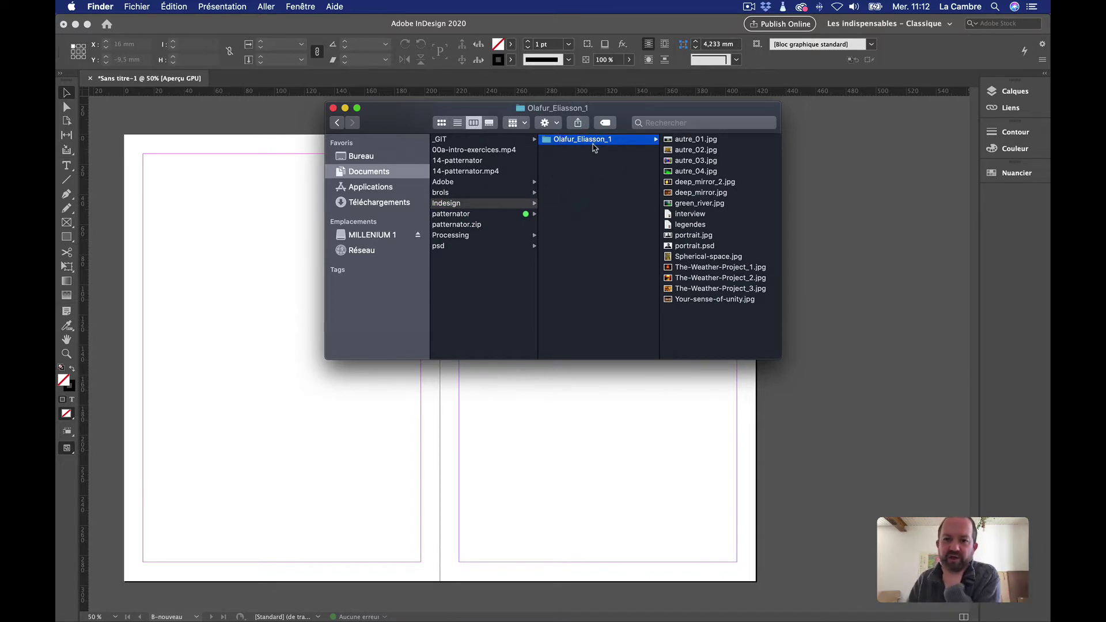
# Preview the folder's images and the legendes text file one after another at large size, ending with Spherical-space.jpg
pyautogui.click(688, 147)
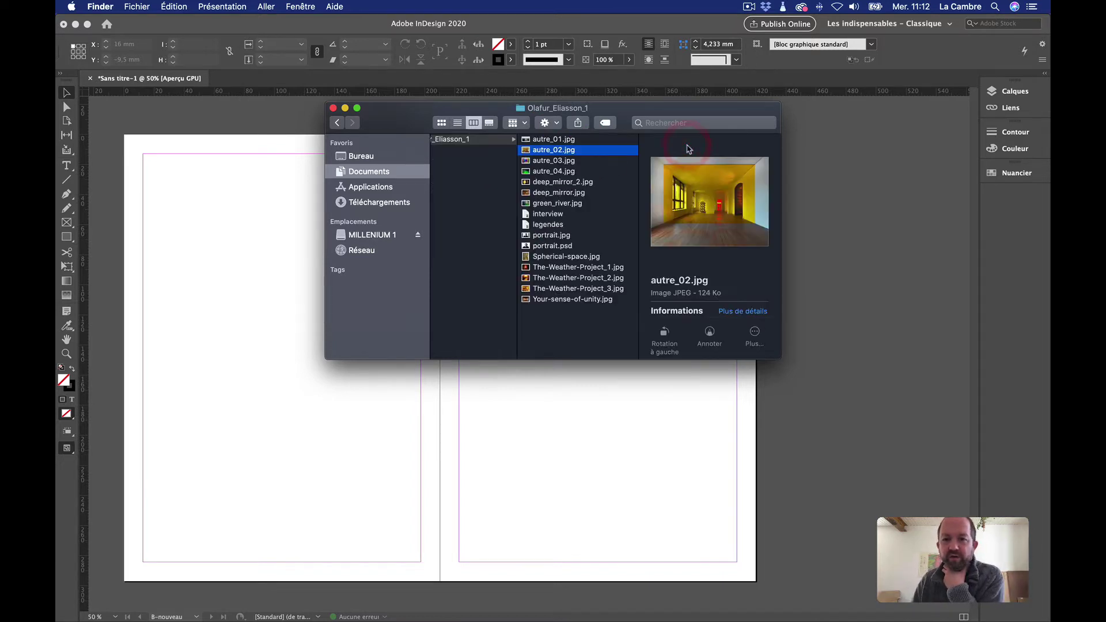
pyautogui.press('Down')
pyautogui.press('Down')
pyautogui.press('Down')
pyautogui.press('space')
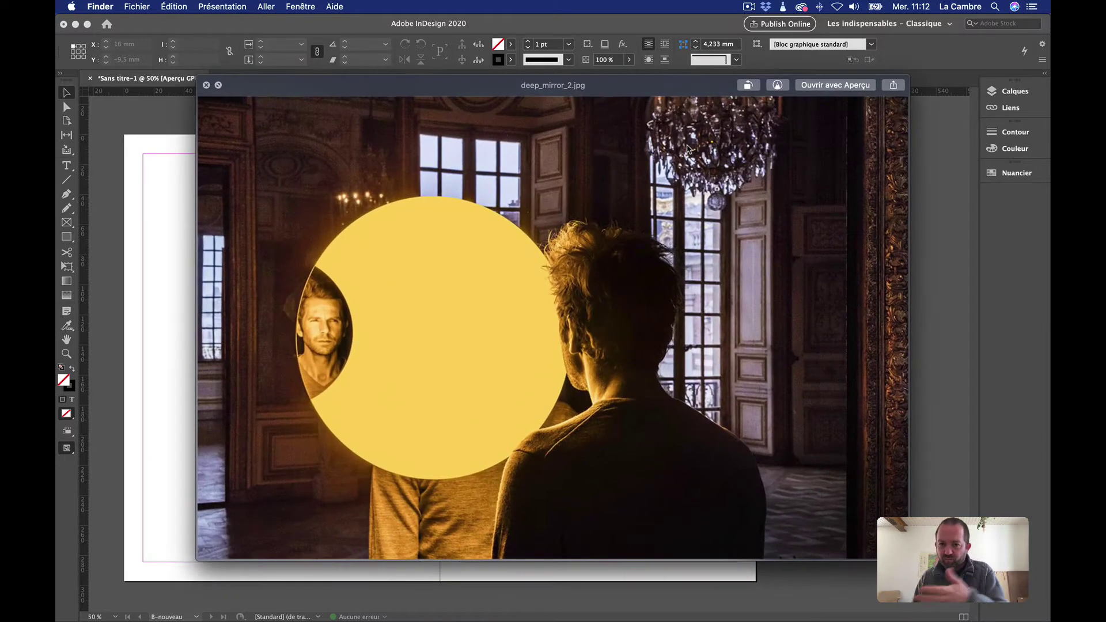
pyautogui.press('Up')
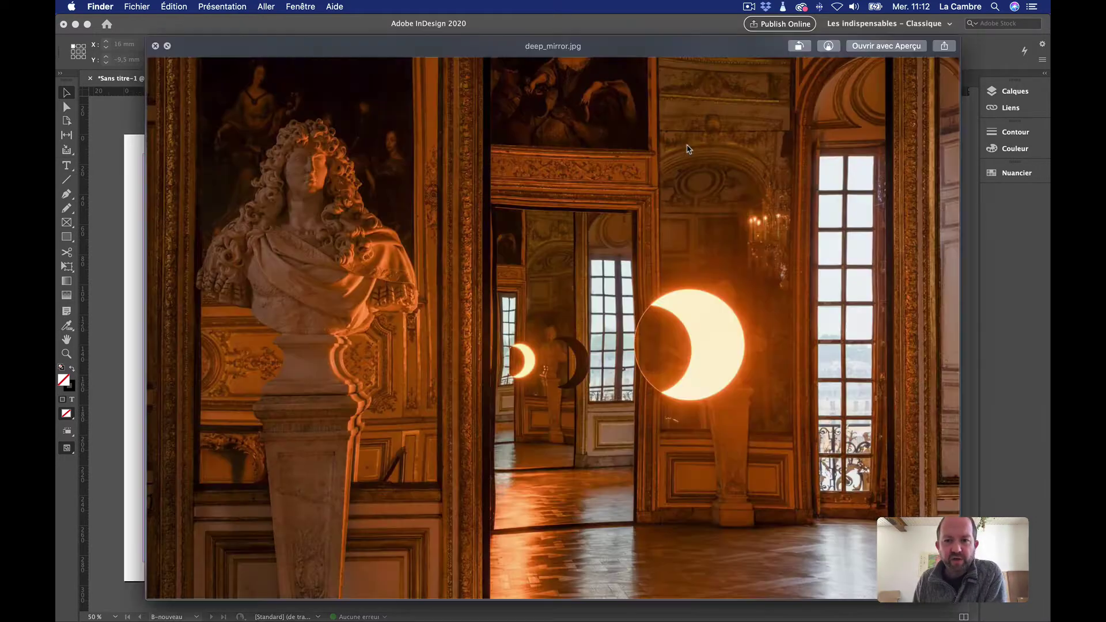
pyautogui.press('Up')
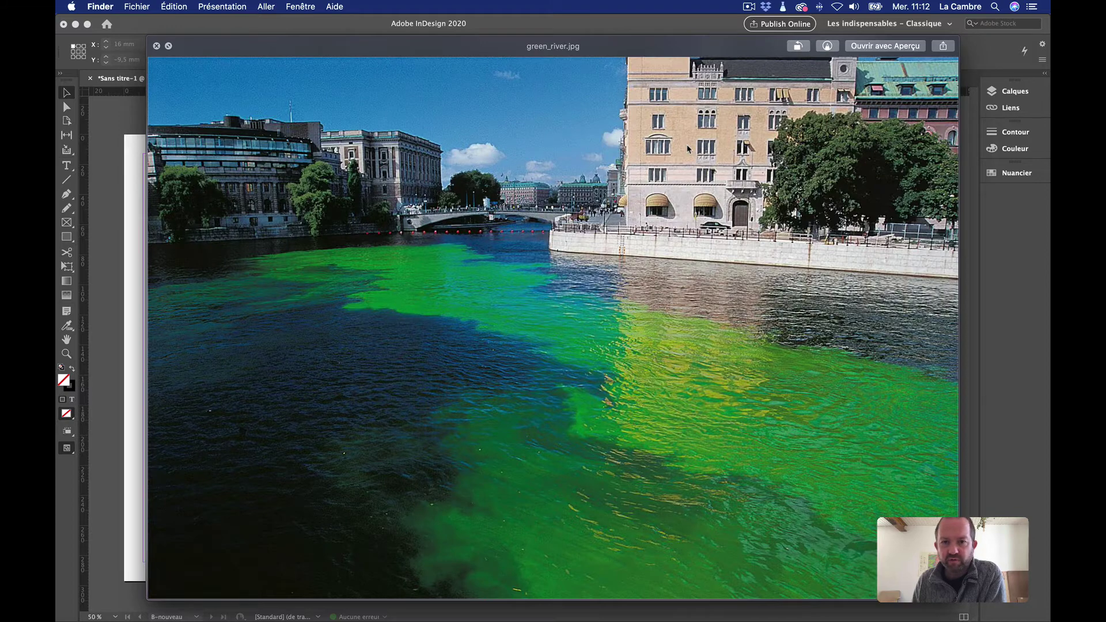
pyautogui.press('Up')
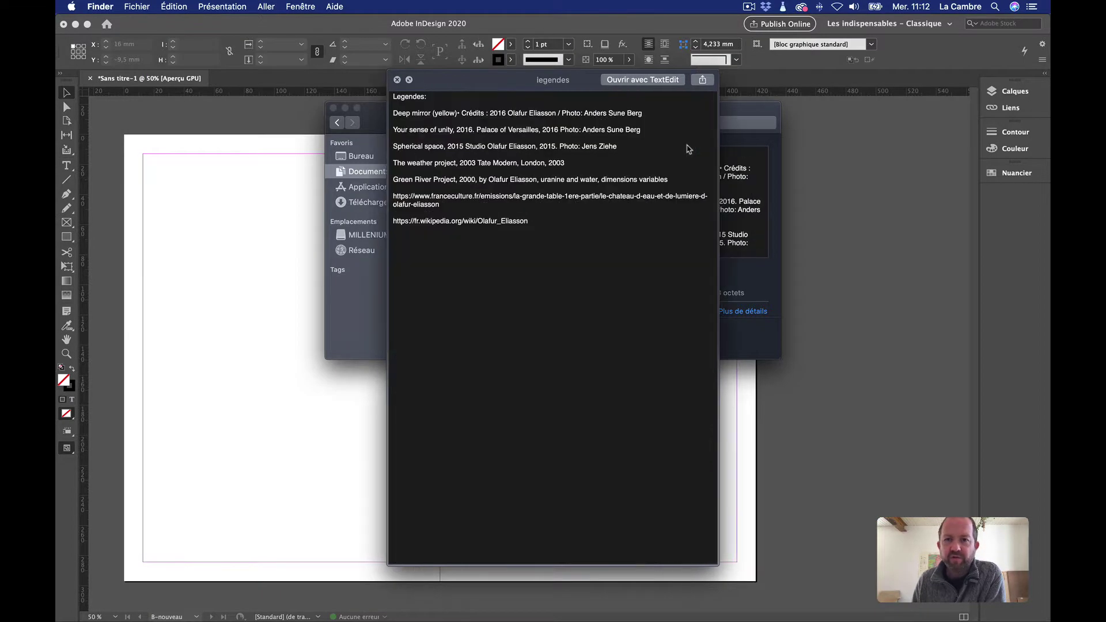
pyautogui.press('Up')
pyautogui.press('Up')
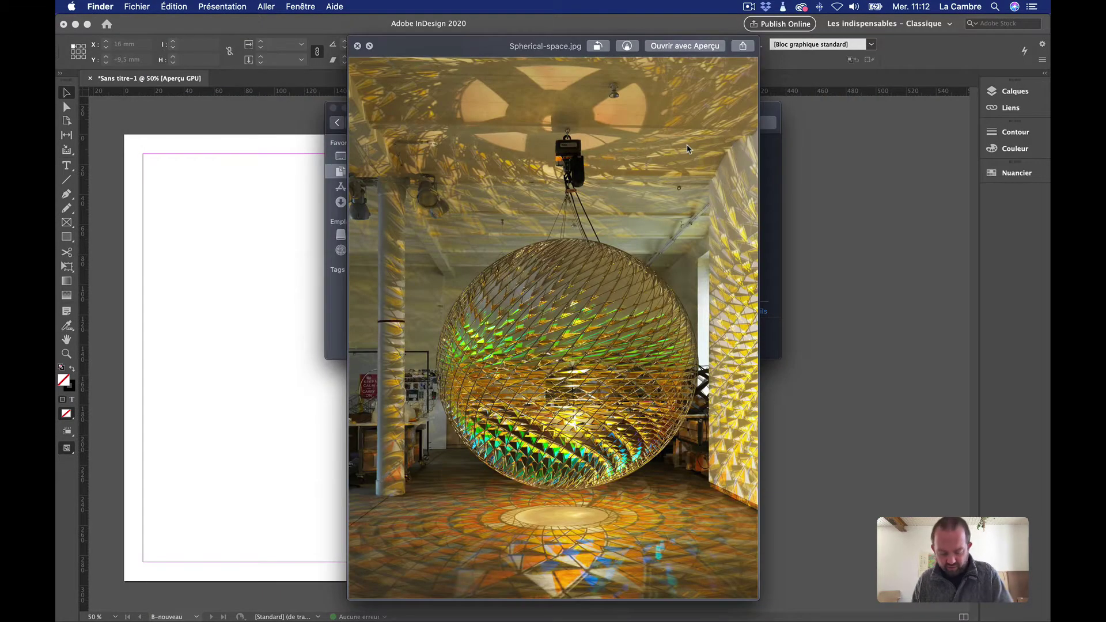
pyautogui.press('space')
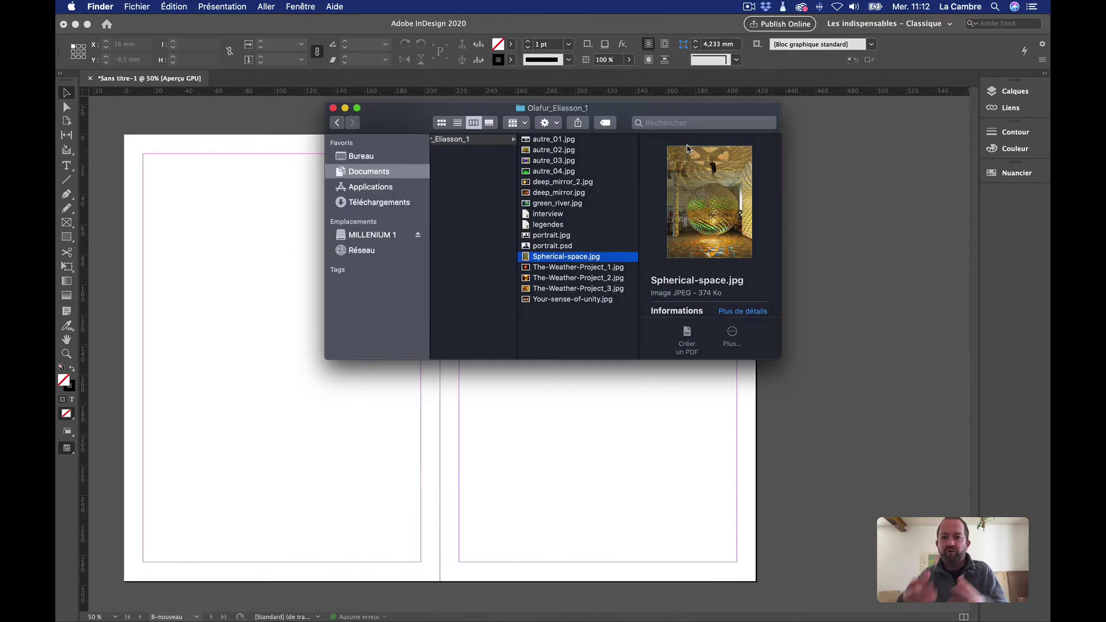
# Open the interview text file from the Olafur_Eliasson_1 folder in TextEdit and move its window clear of the spread
pyautogui.moveTo(396, 122); pyautogui.dragTo(559, 105)
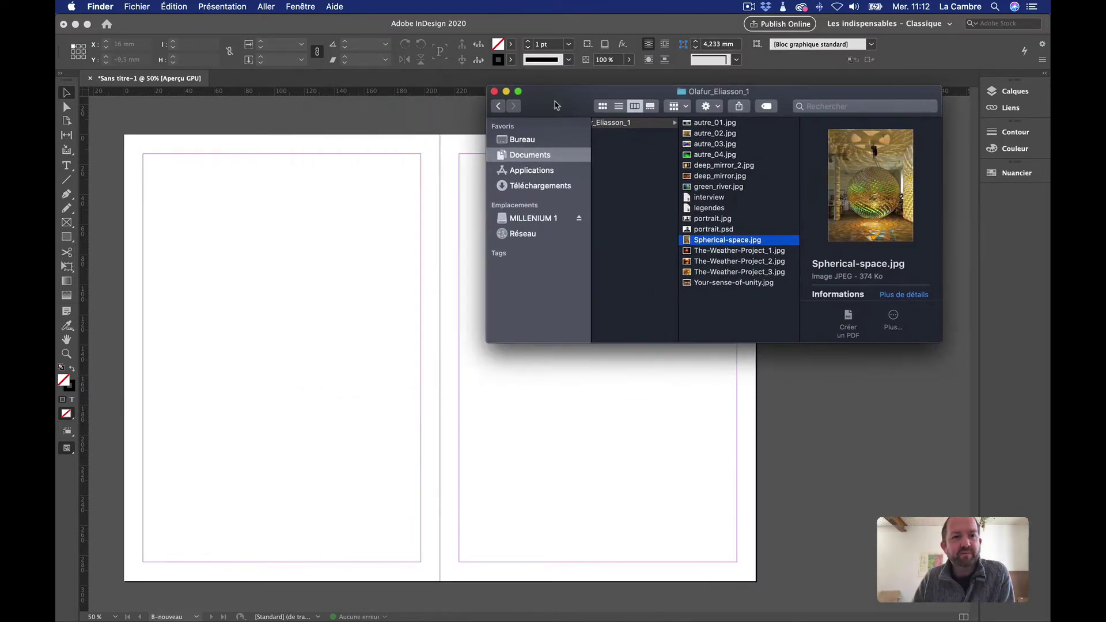
pyautogui.click(719, 199)
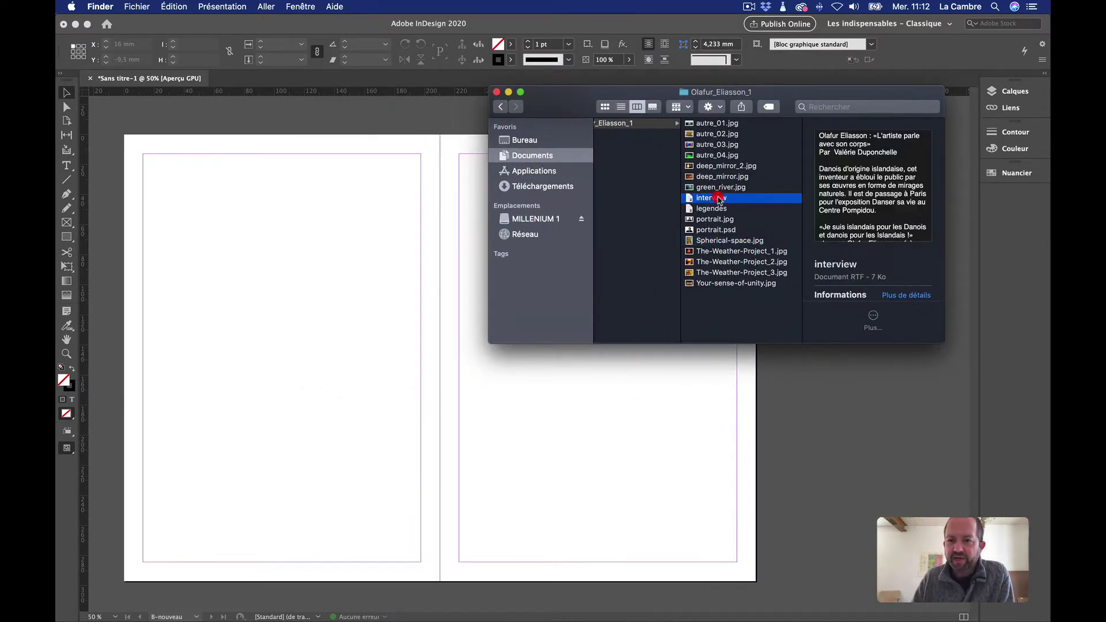
pyautogui.rightClick(719, 199)
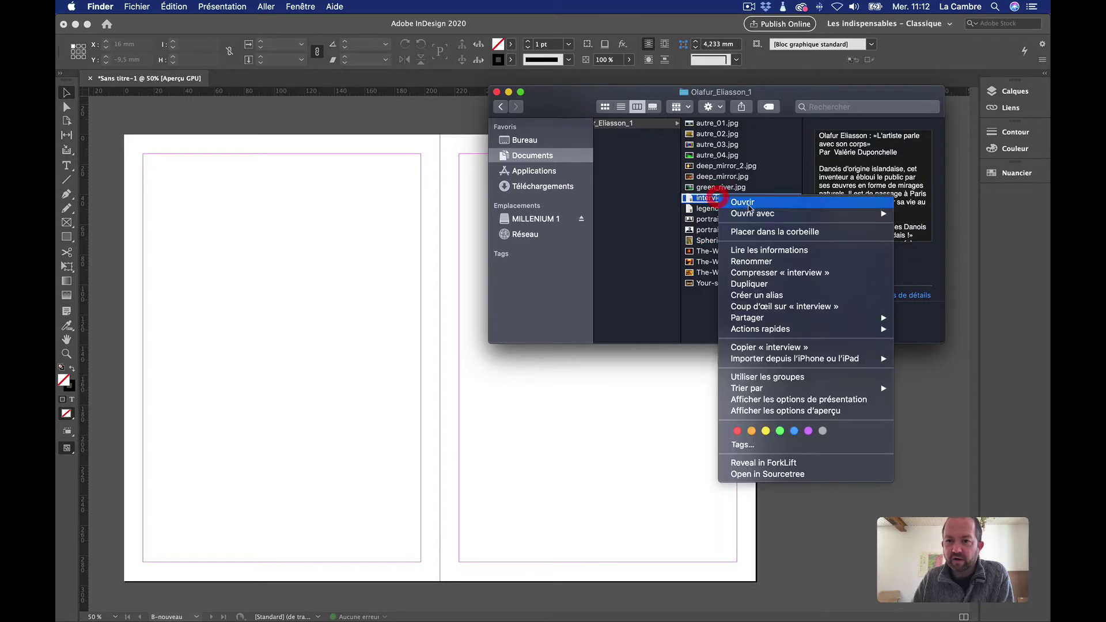
pyautogui.moveTo(765, 214)
pyautogui.click(966, 215)
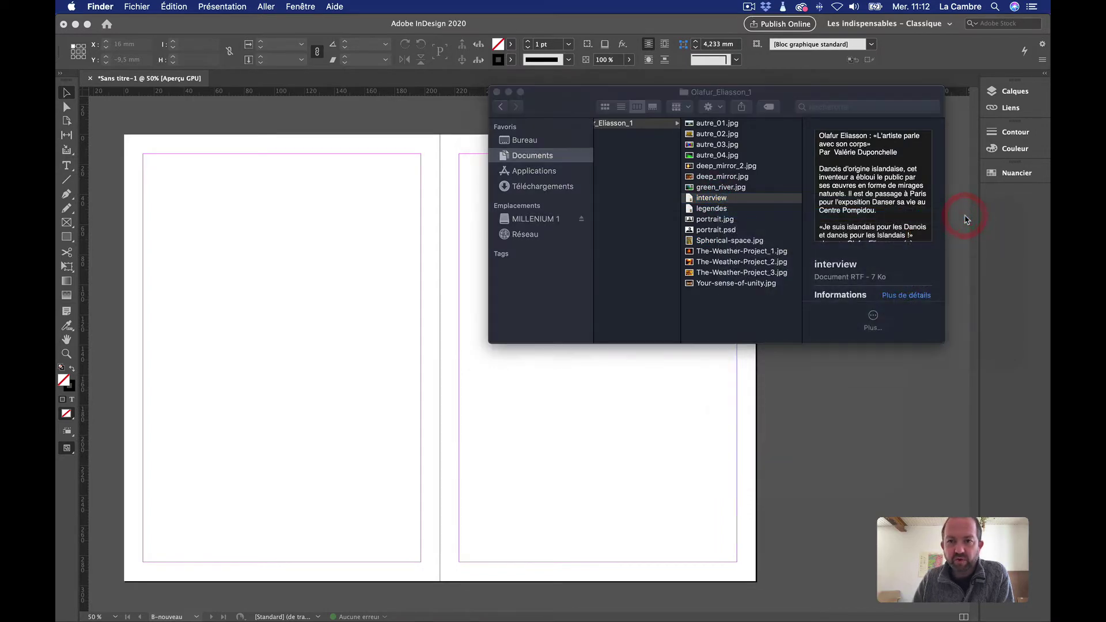
pyautogui.moveTo(375, 54); pyautogui.dragTo(949, 25)
# Copy the entire text of the interview document
pyautogui.scroll(-10, 911, 250)
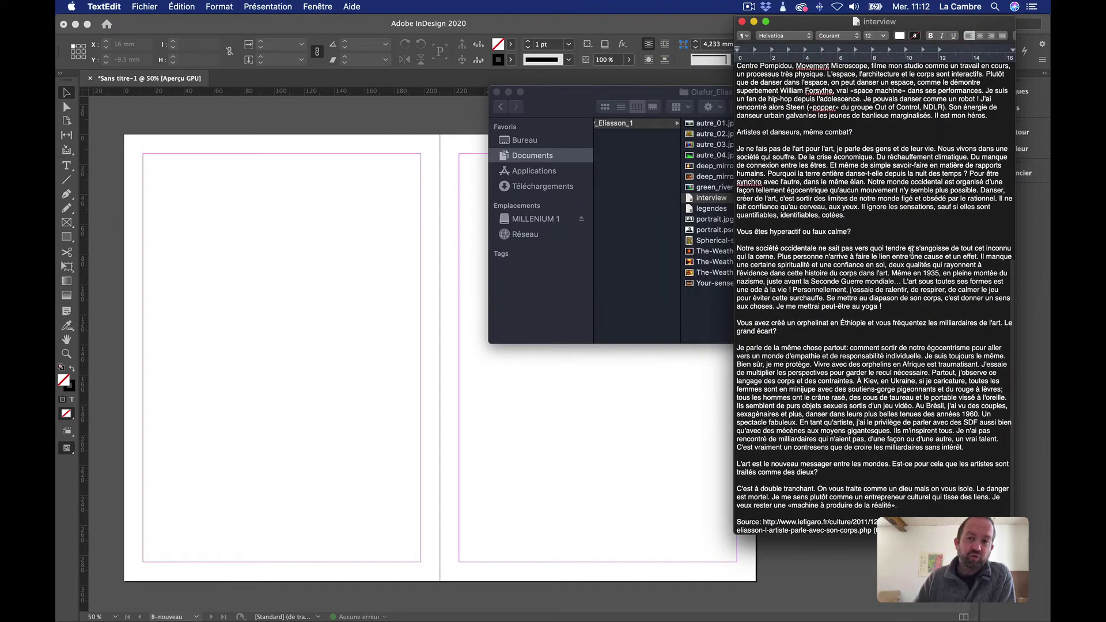
pyautogui.press('super+a')
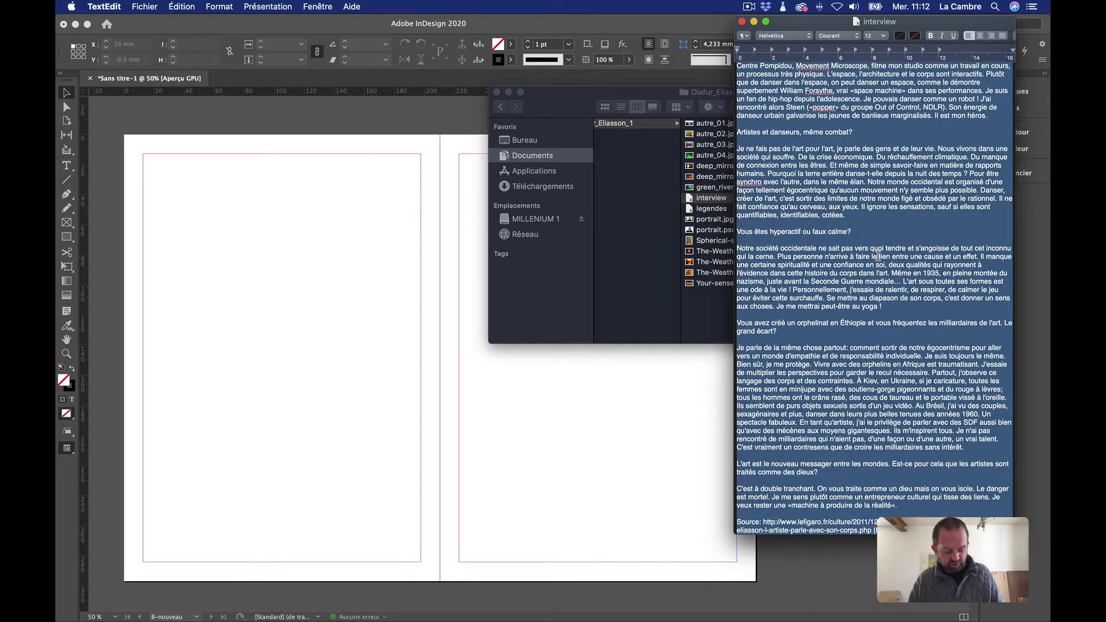
pyautogui.press('super+c')
# Switch back to InDesign, draw a text frame of about 184.6 × 271.6 mm filling the left page's margins, and paste the interview text
pyautogui.click(175, 234)
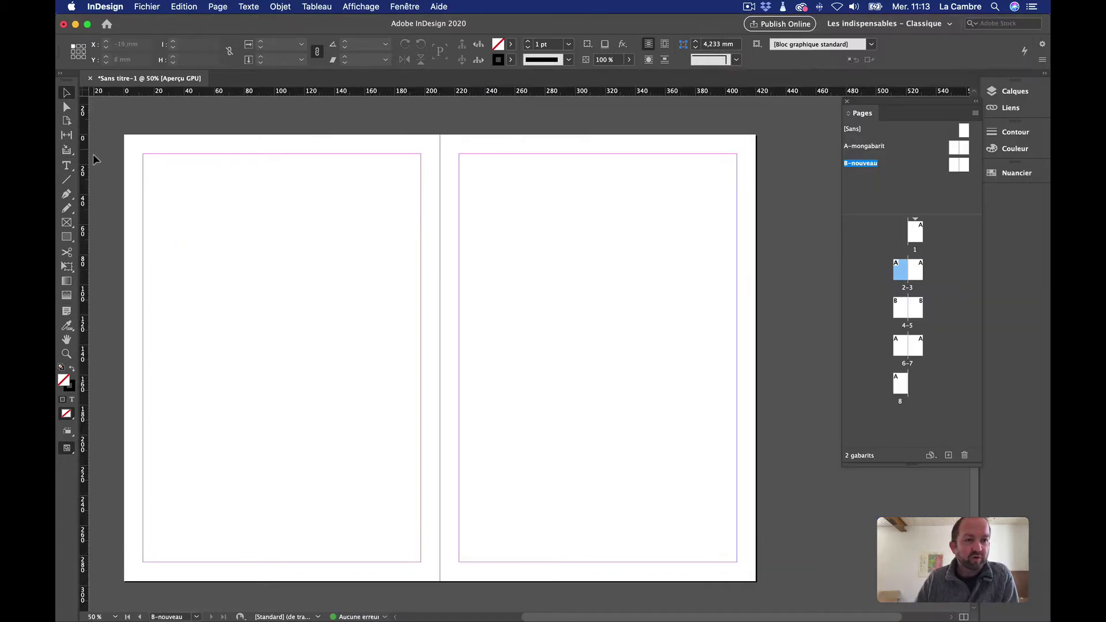
pyautogui.click(66, 166)
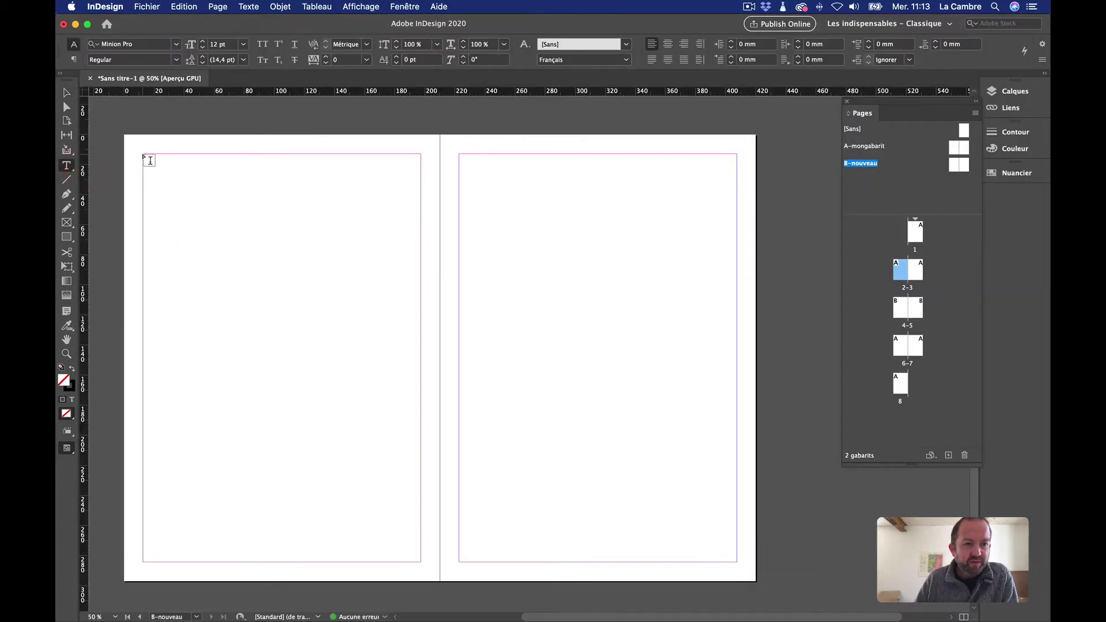
pyautogui.moveTo(143, 154); pyautogui.dragTo(420, 532)
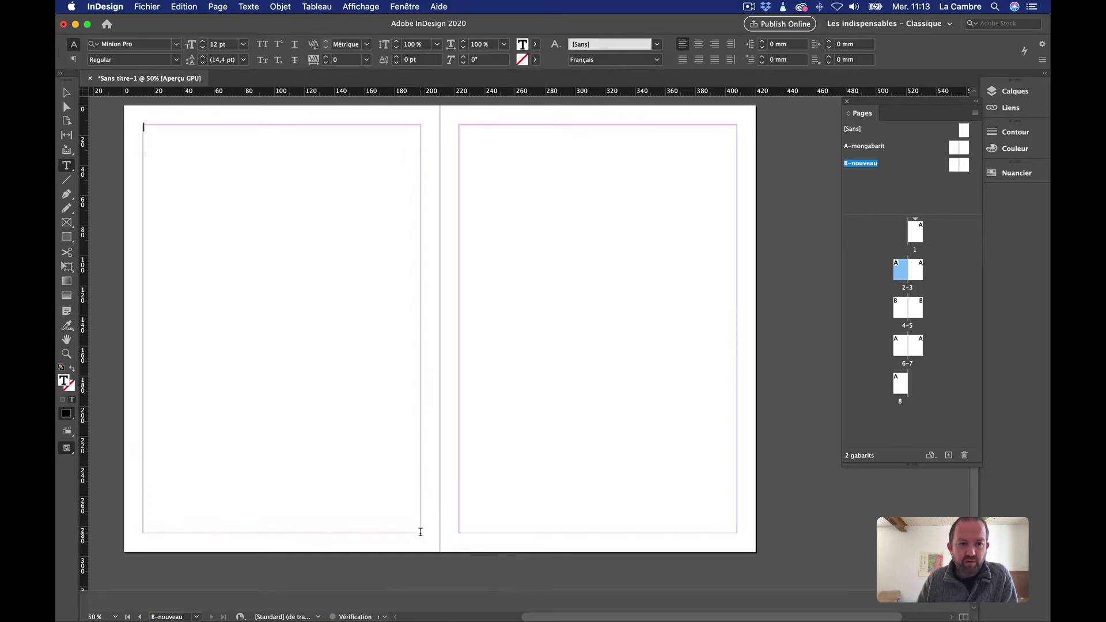
pyautogui.press('super+v')
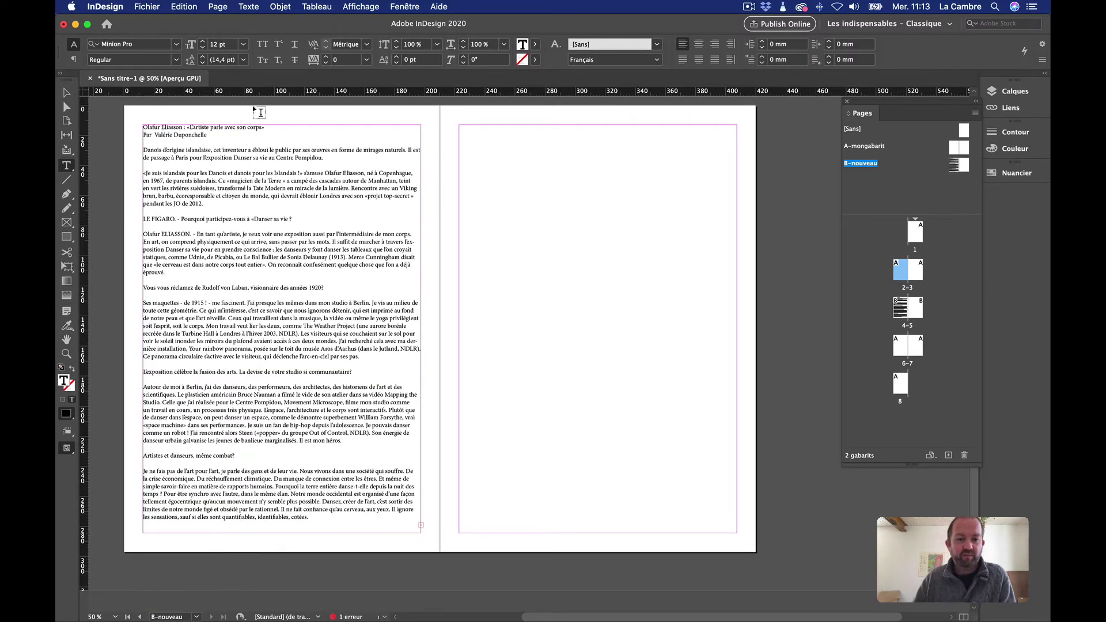
# Thread the overset interview text into a frame of about 184.6 × 271.6 mm filling the right page's margins
pyautogui.click(66, 93)
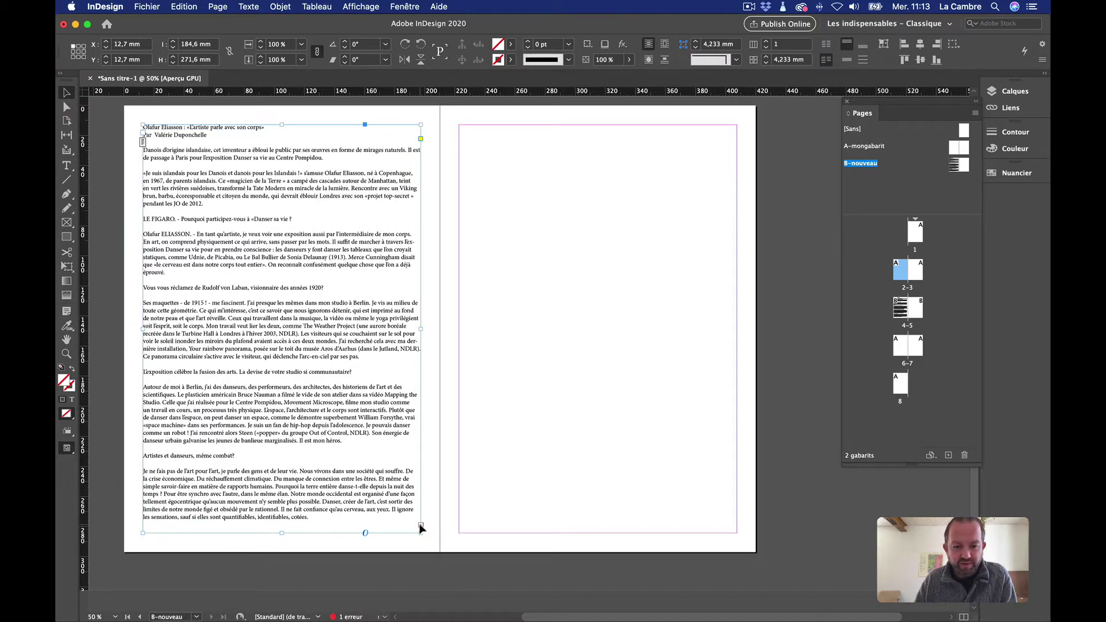
pyautogui.click(421, 527)
pyautogui.click(460, 126)
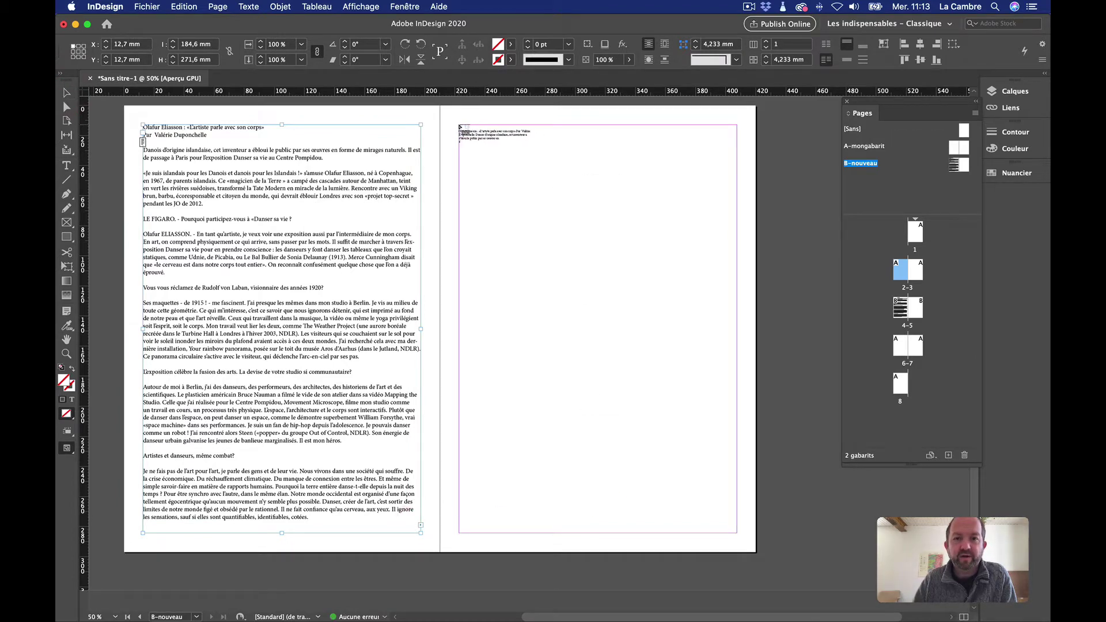
pyautogui.press('super+z')
pyautogui.moveTo(459, 125); pyautogui.dragTo(736, 533)
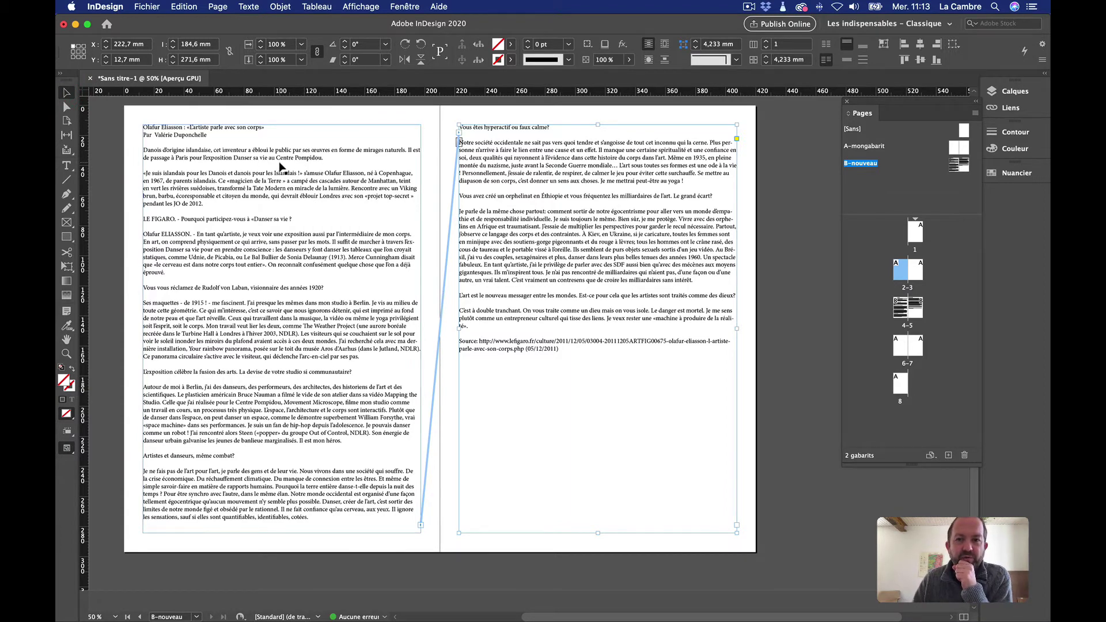
pyautogui.scroll(1, 281, 167)
pyautogui.hscroll(-1, 281, 167)
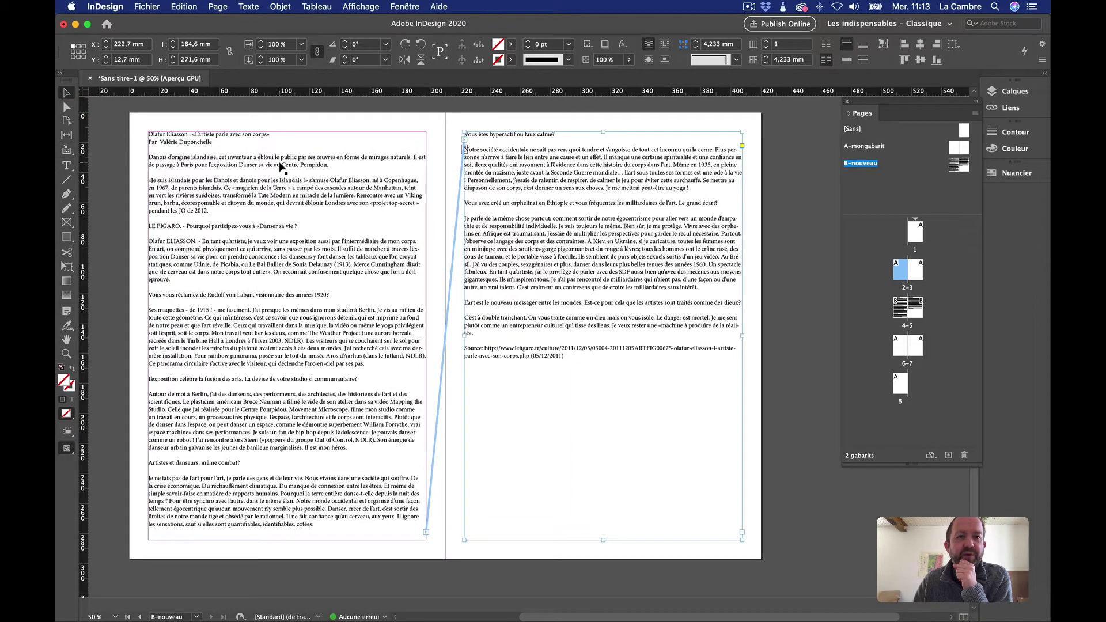
pyautogui.click(650, 205)
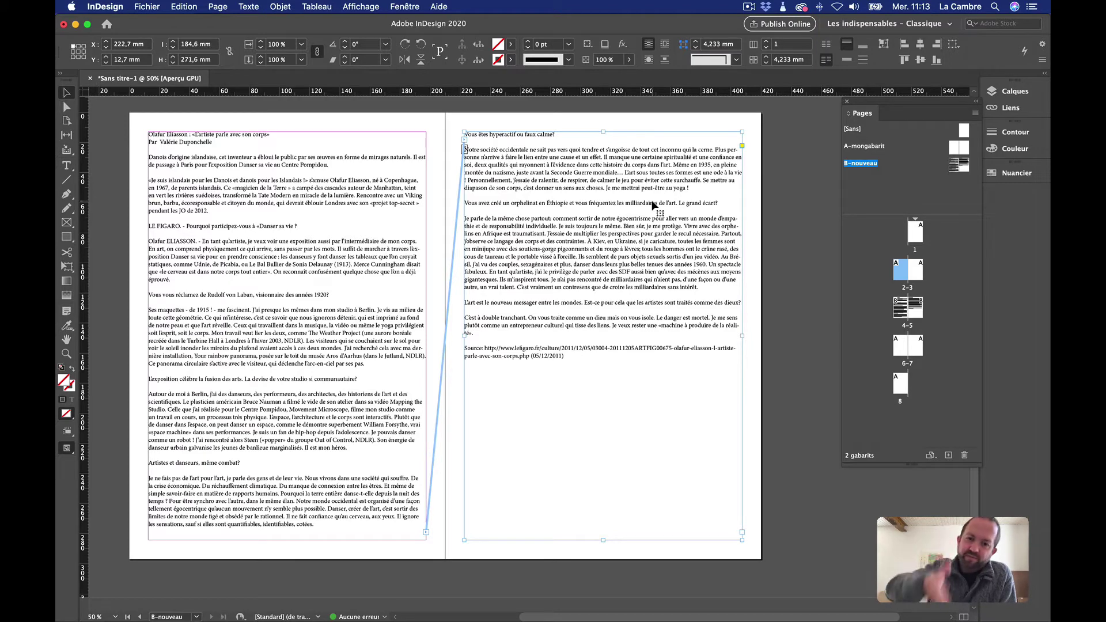
pyautogui.click(786, 135)
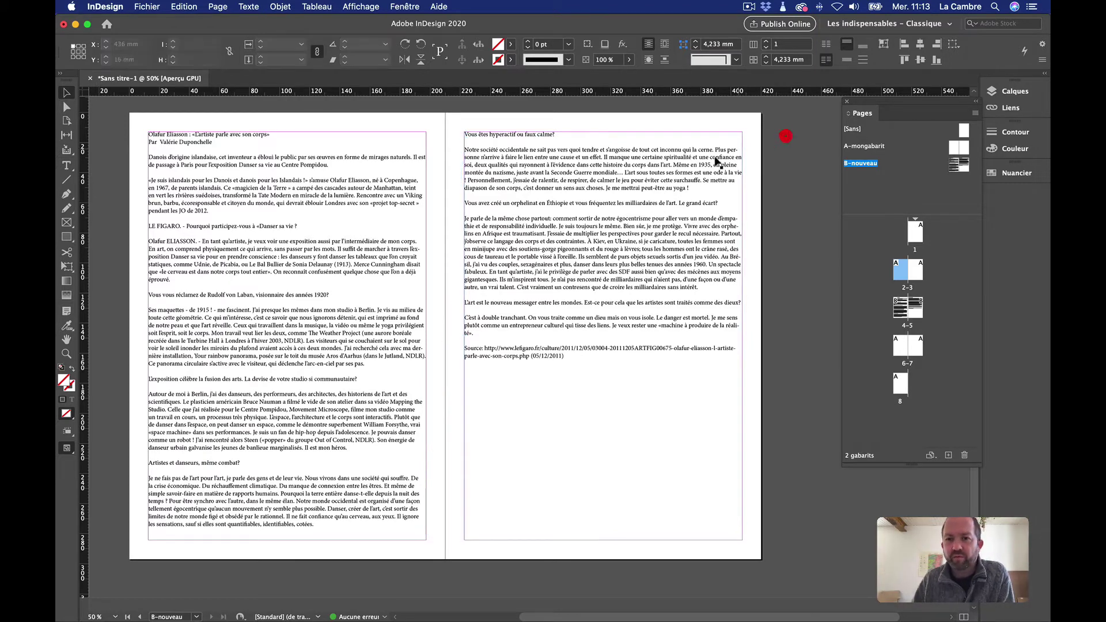
pyautogui.click(696, 164)
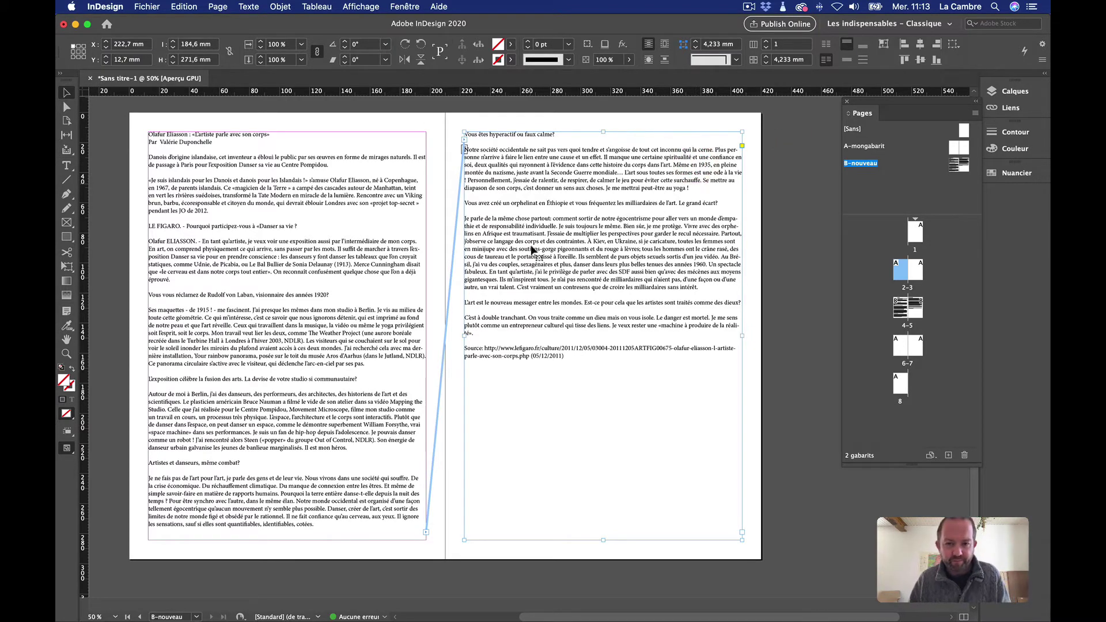
# Look through the available workspaces and the option to reset Les indispensables - Classique
pyautogui.click(410, 6)
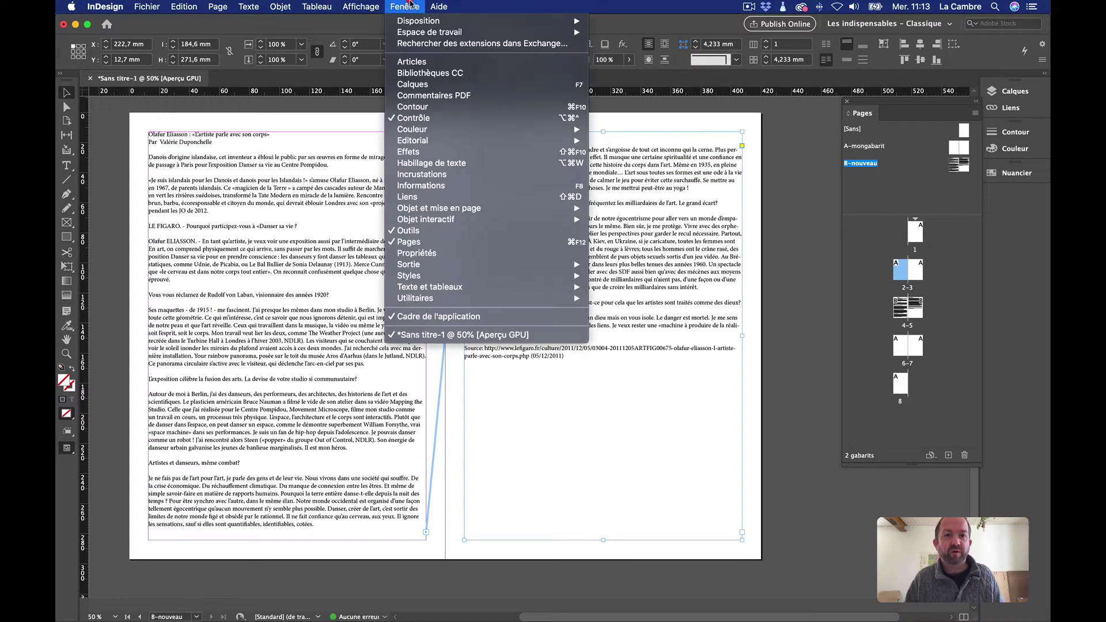
pyautogui.moveTo(425, 34)
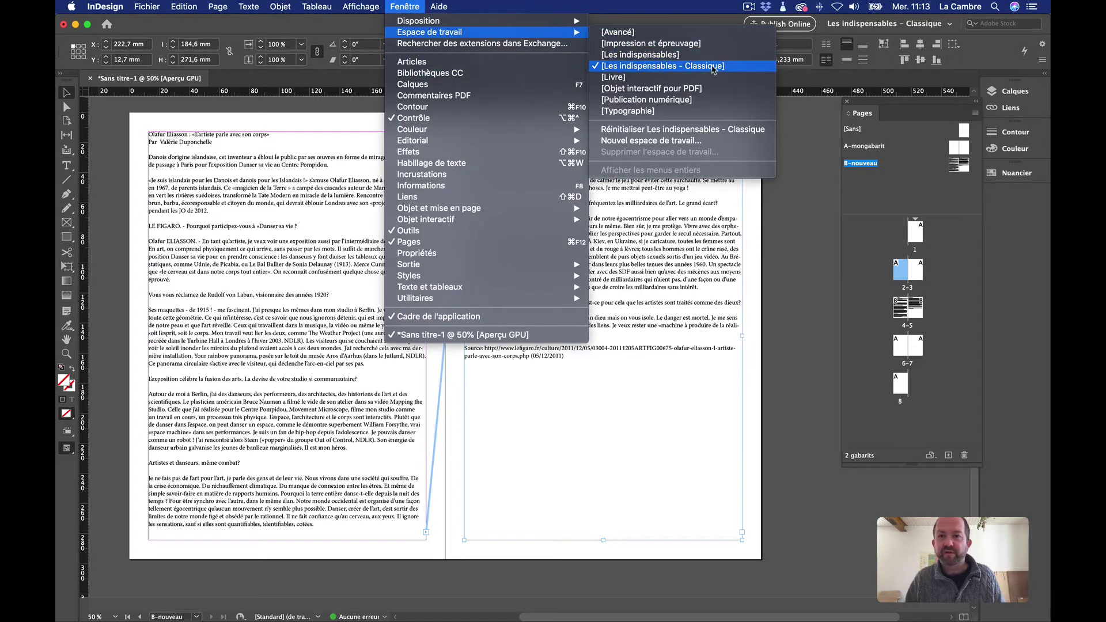
pyautogui.click(668, 129)
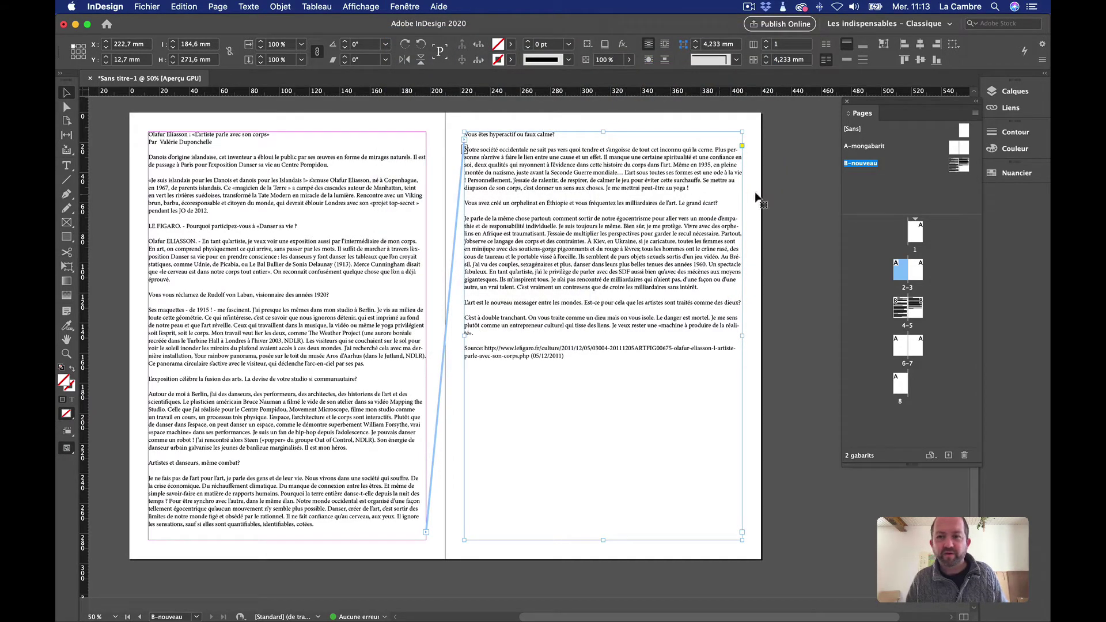
# Divide the right page's text frame into three columns and shorten it to about 155.8 mm high
pyautogui.click(773, 183)
pyautogui.click(667, 192)
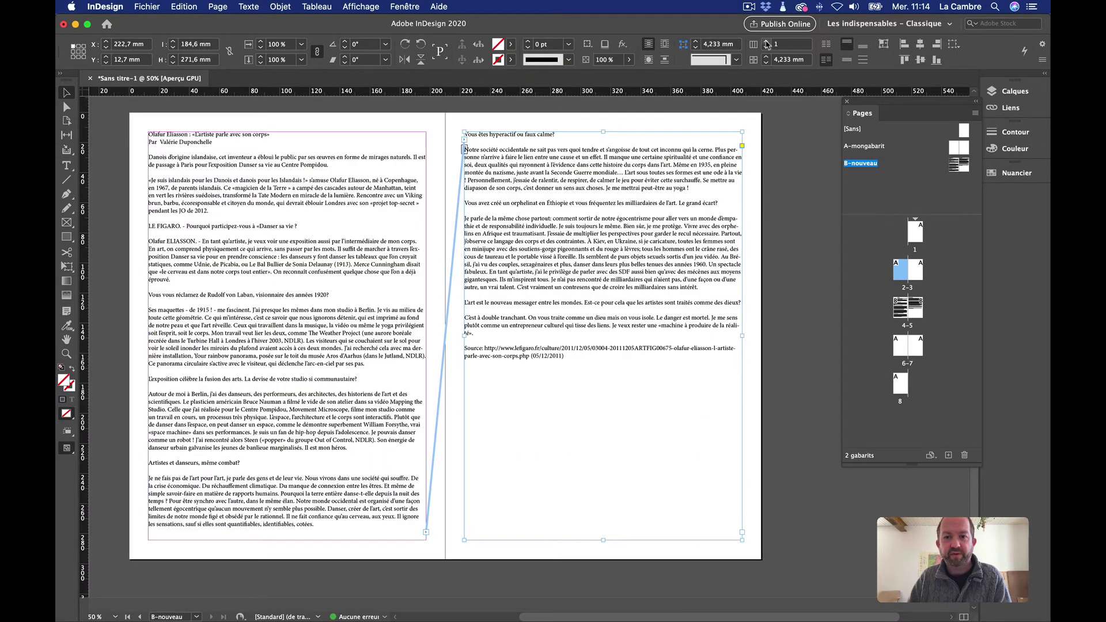
pyautogui.click(767, 44)
pyautogui.click(767, 44)
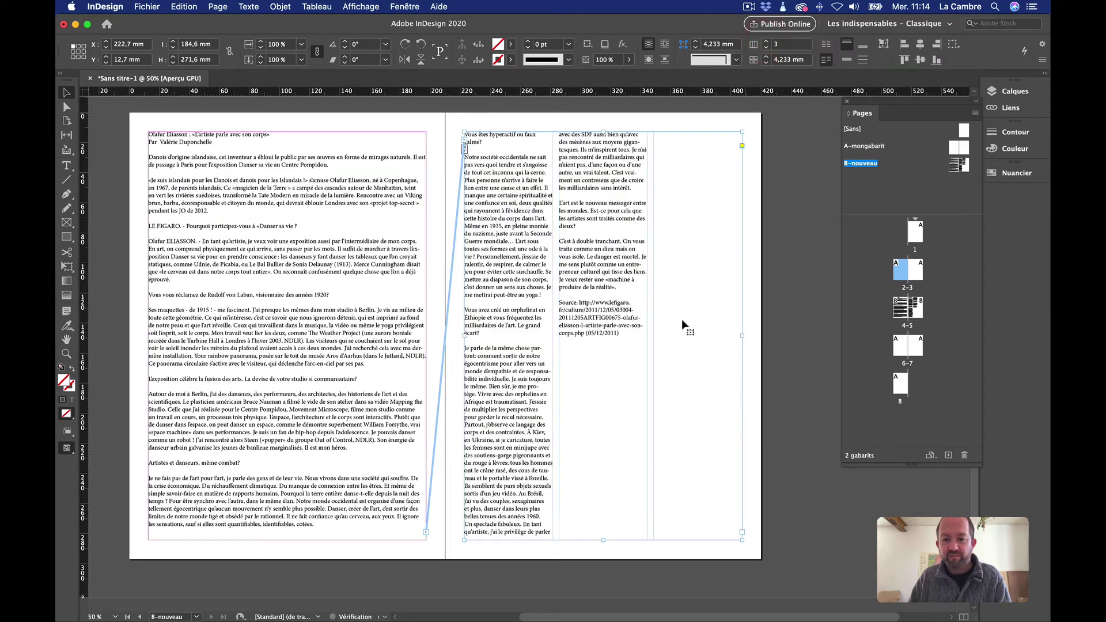
pyautogui.moveTo(602, 540); pyautogui.dragTo(598, 366)
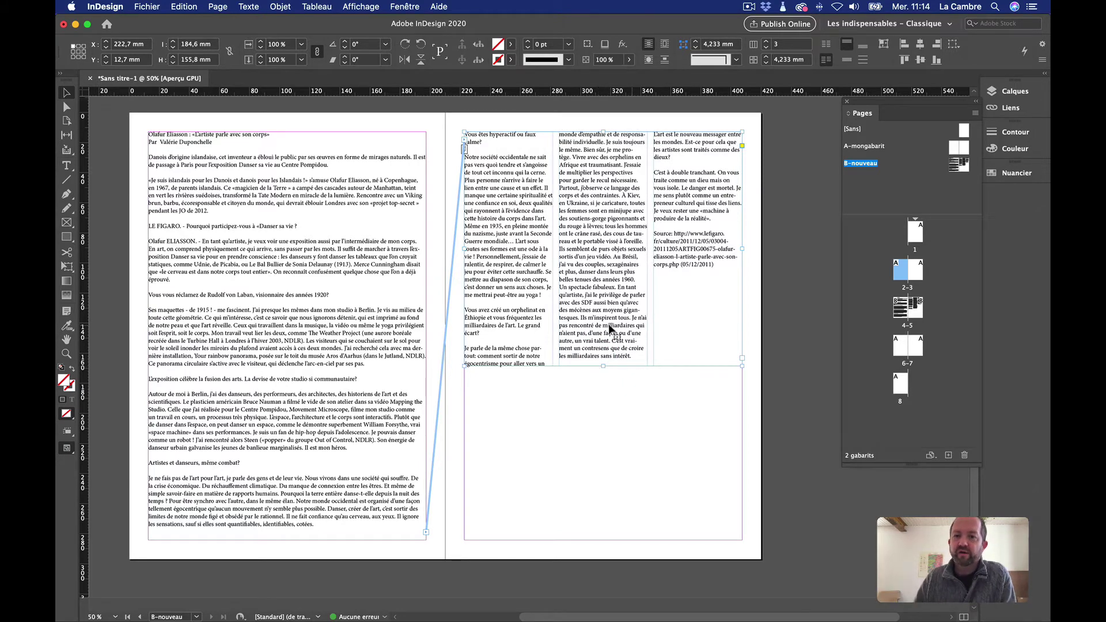
pyautogui.click(744, 431)
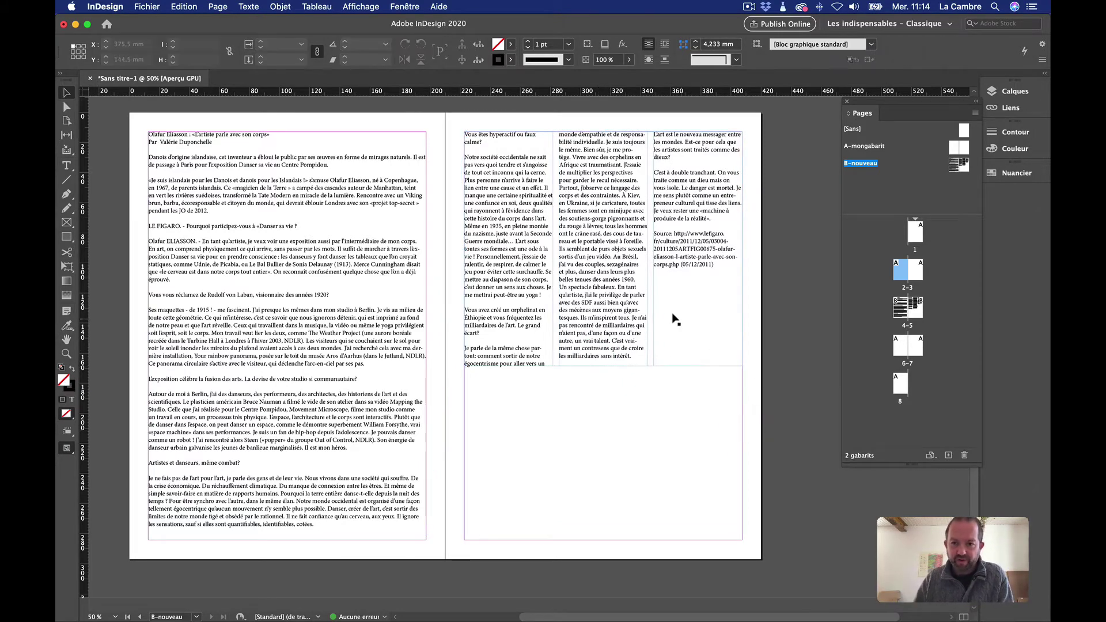
# Preview the spread without guides and frame edges, and return to the normal view
pyautogui.click(644, 321)
pyautogui.press('w')
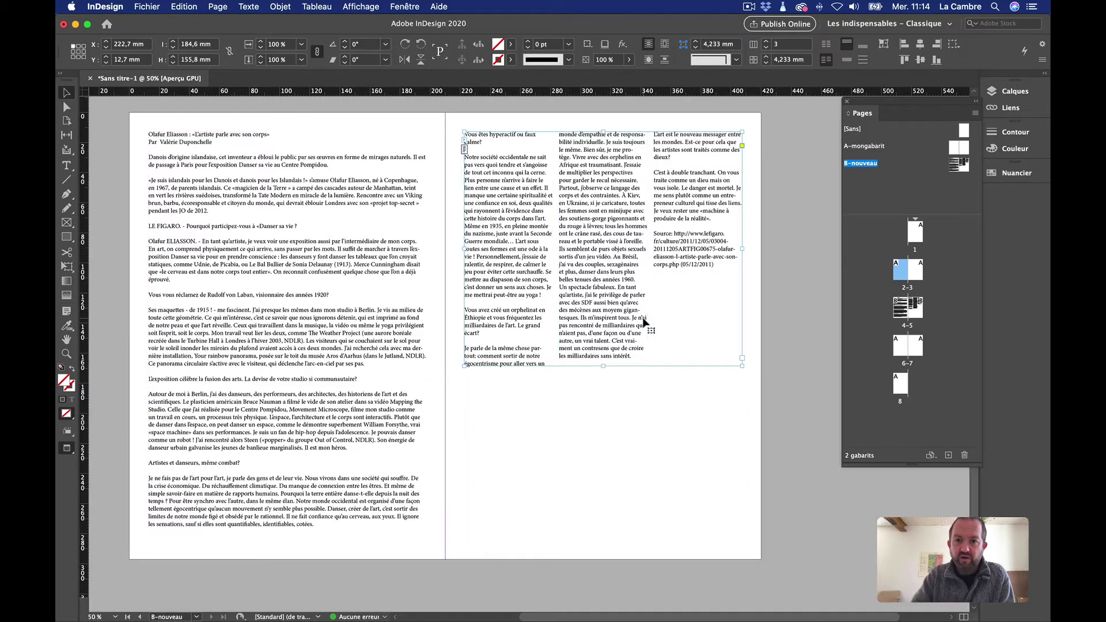
pyautogui.click(690, 438)
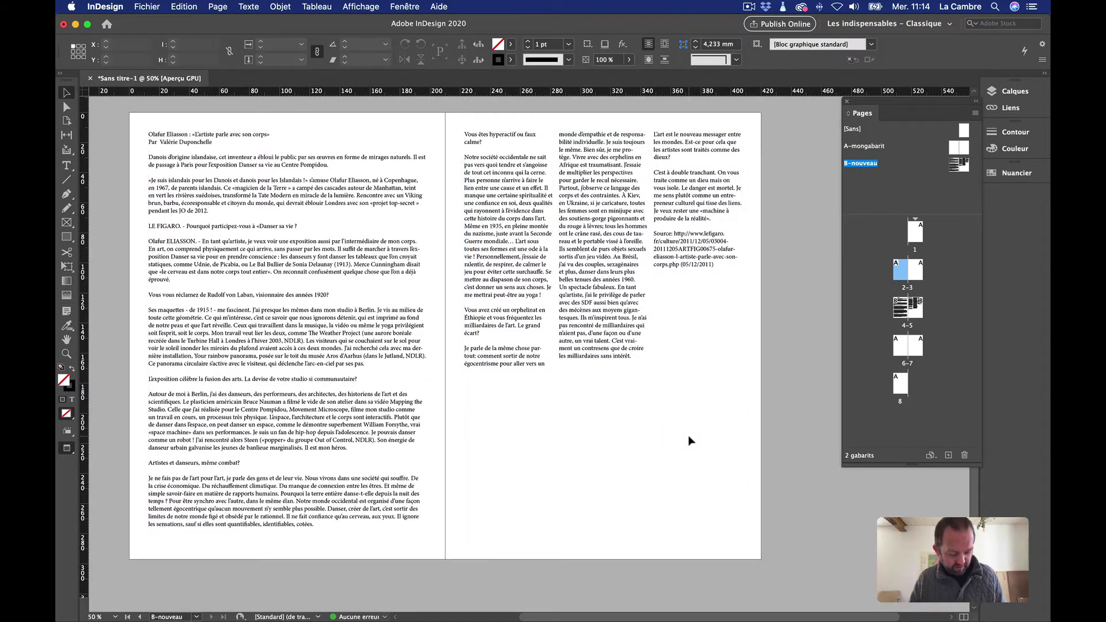
pyautogui.press('w')
# Widen the gutter between the three columns of the right page's text frame by two increments and deselect the frame
pyautogui.click(619, 176)
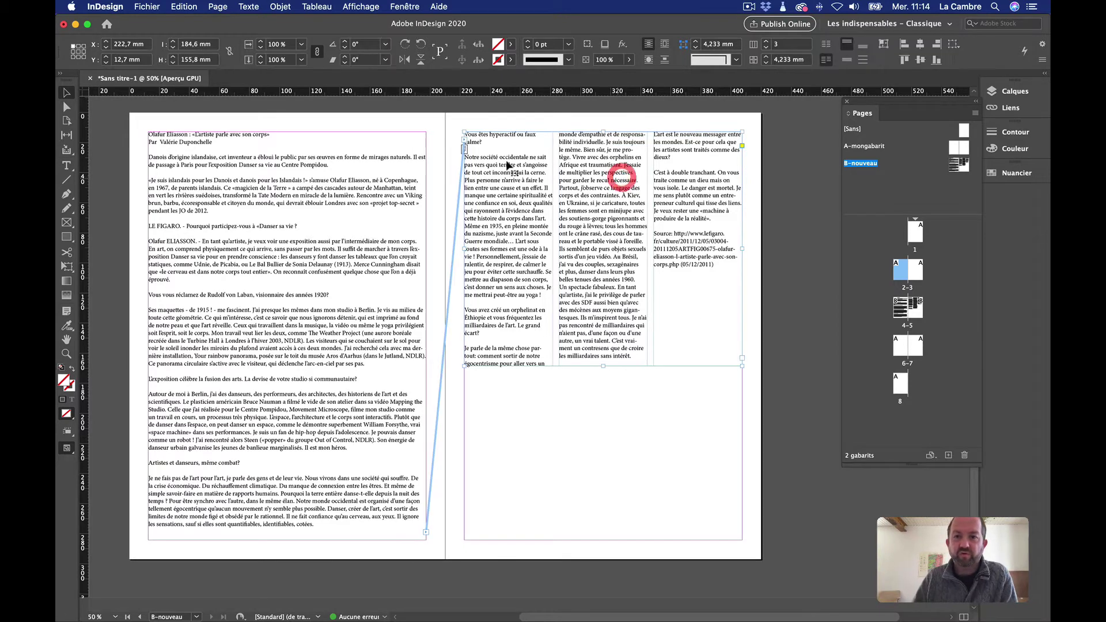
pyautogui.click(766, 56)
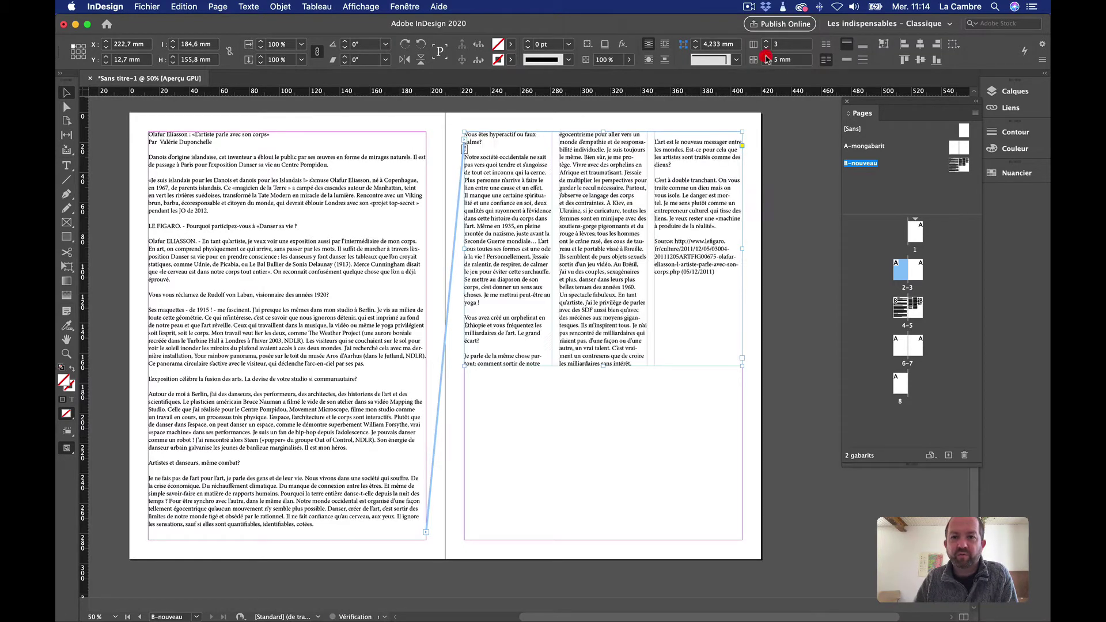
pyautogui.click(767, 57)
pyautogui.click(688, 472)
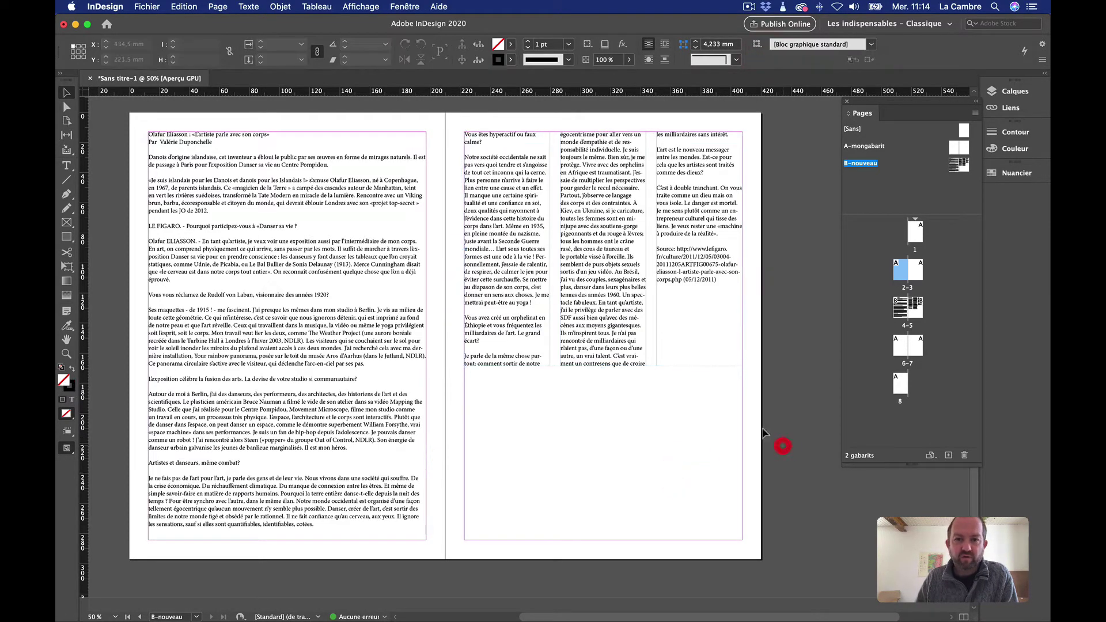
pyautogui.click(781, 445)
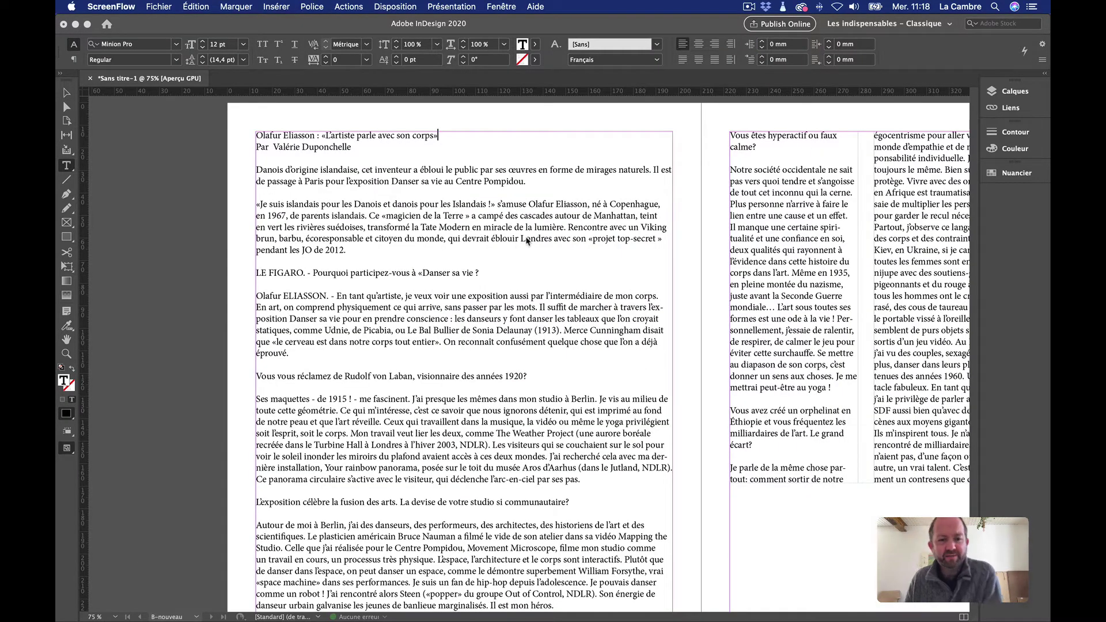
# Highlight in turn the interview's title, author line, introduction and following paragraph on the left page to identify the text levels
pyautogui.hscroll(2, 511, 209)
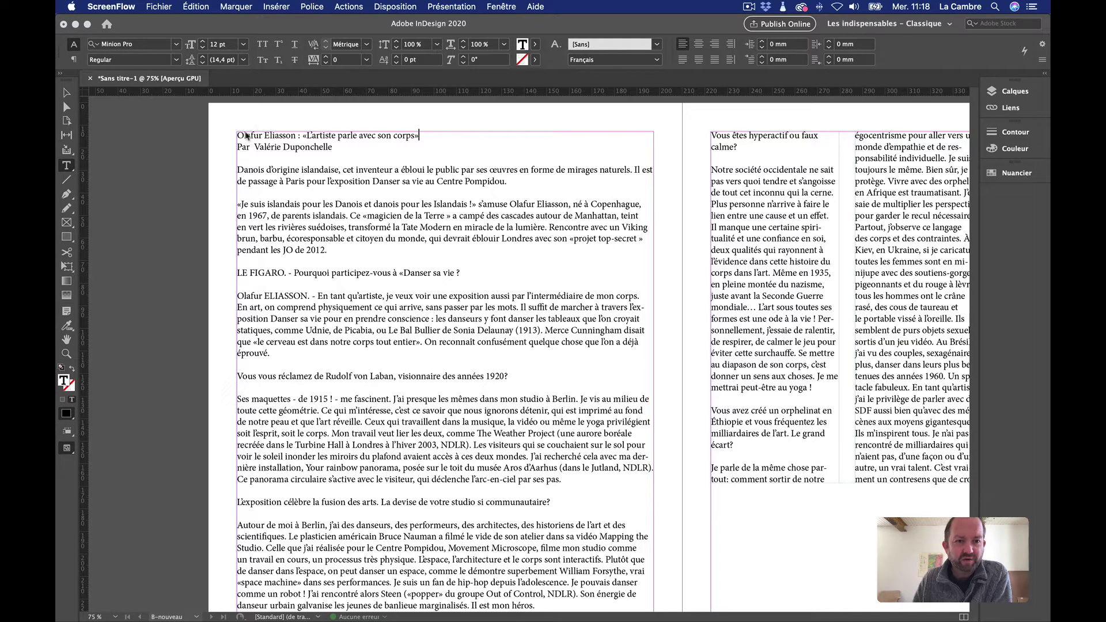
pyautogui.click(326, 137)
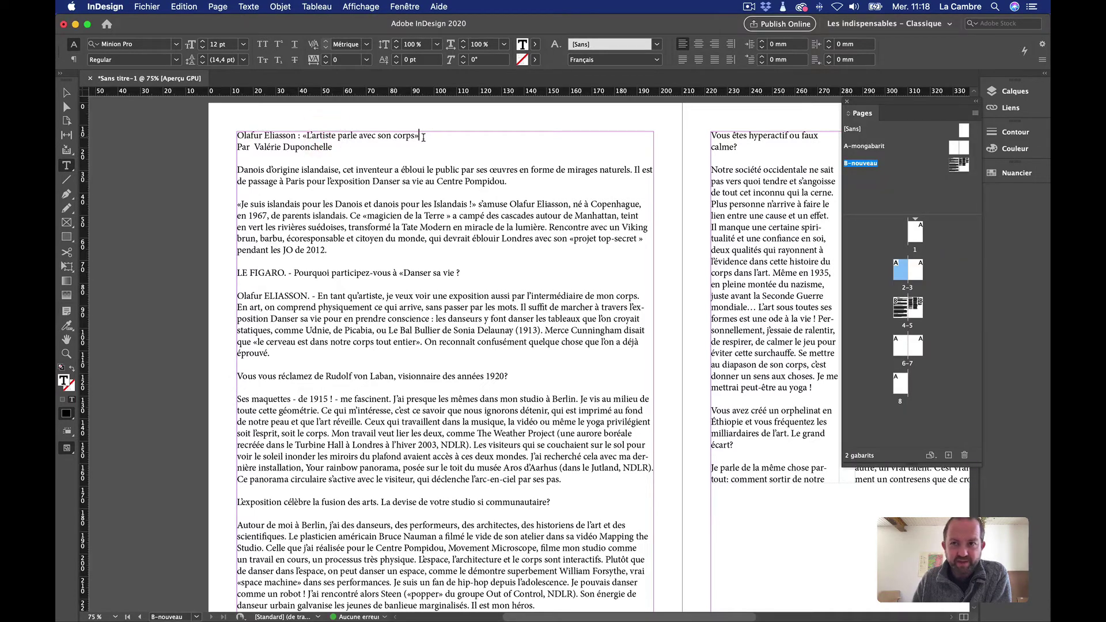
pyautogui.moveTo(418, 137); pyautogui.dragTo(207, 141)
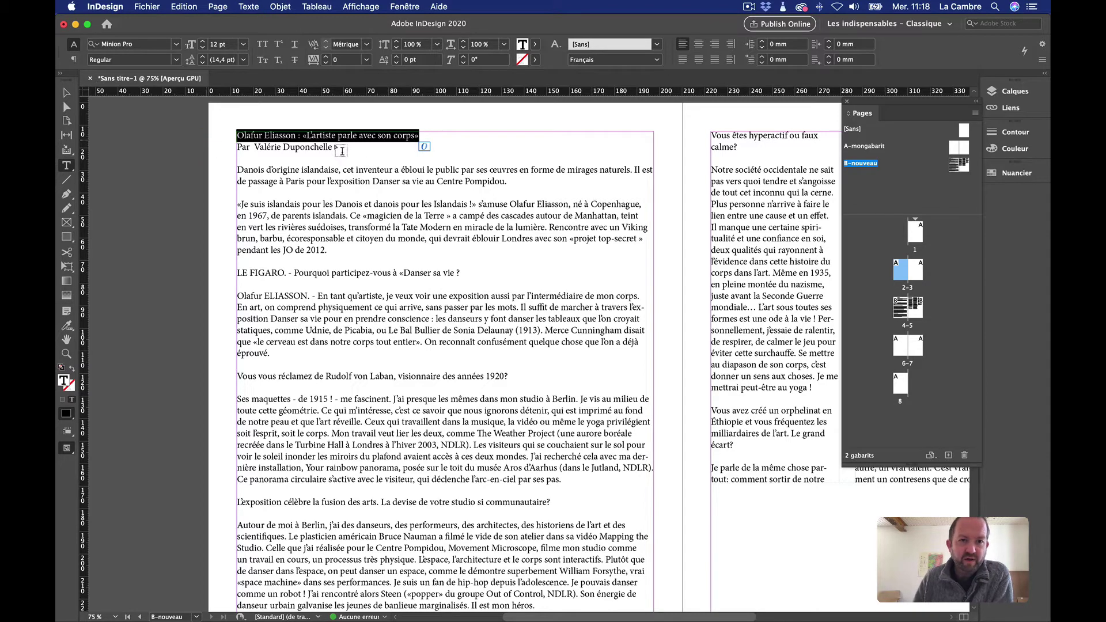
pyautogui.click(322, 147)
pyautogui.moveTo(236, 147); pyautogui.dragTo(353, 148)
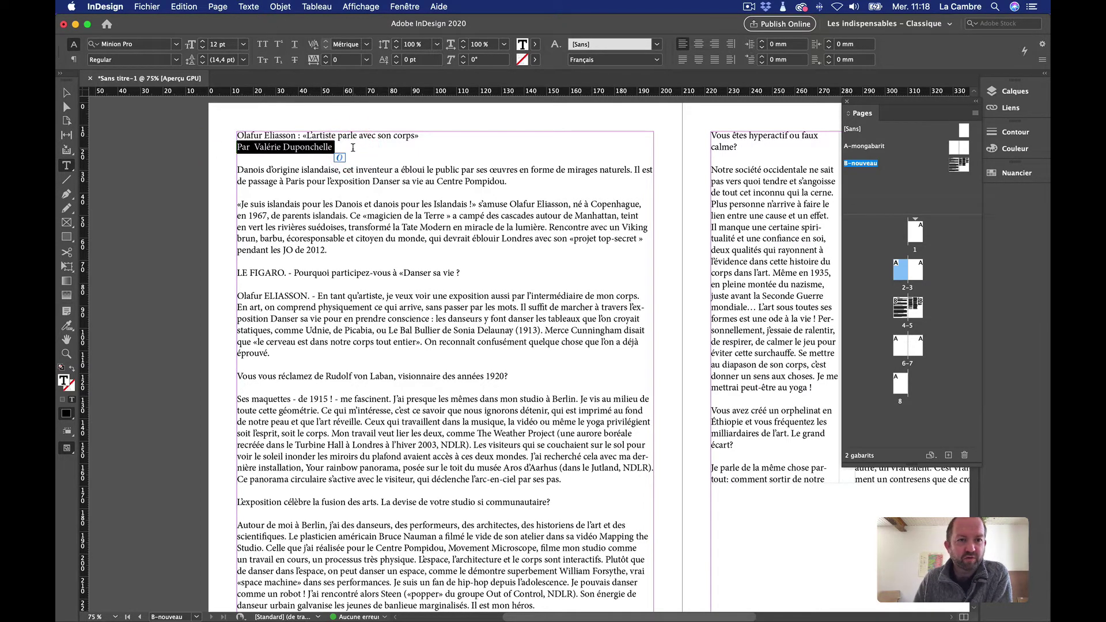
pyautogui.moveTo(253, 170); pyautogui.dragTo(495, 182)
pyautogui.moveTo(249, 202); pyautogui.dragTo(335, 260)
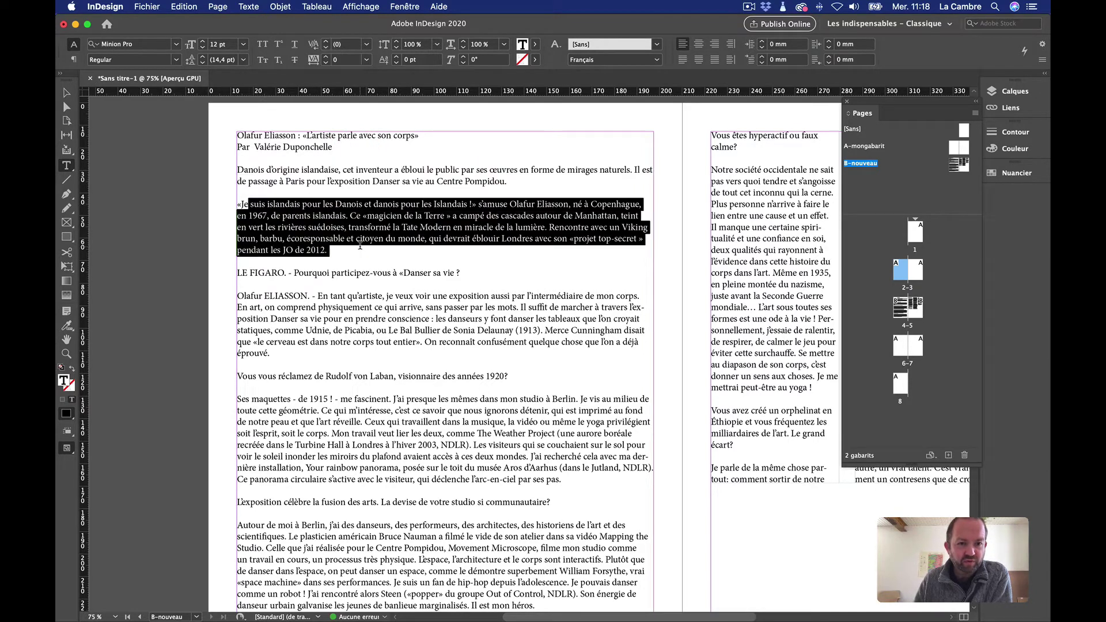
# Highlight the first LE FIGARO question and Olafur ELIASSON's answer, and look through the remaining questions and answers on the left page
pyautogui.moveTo(271, 272); pyautogui.dragTo(385, 275)
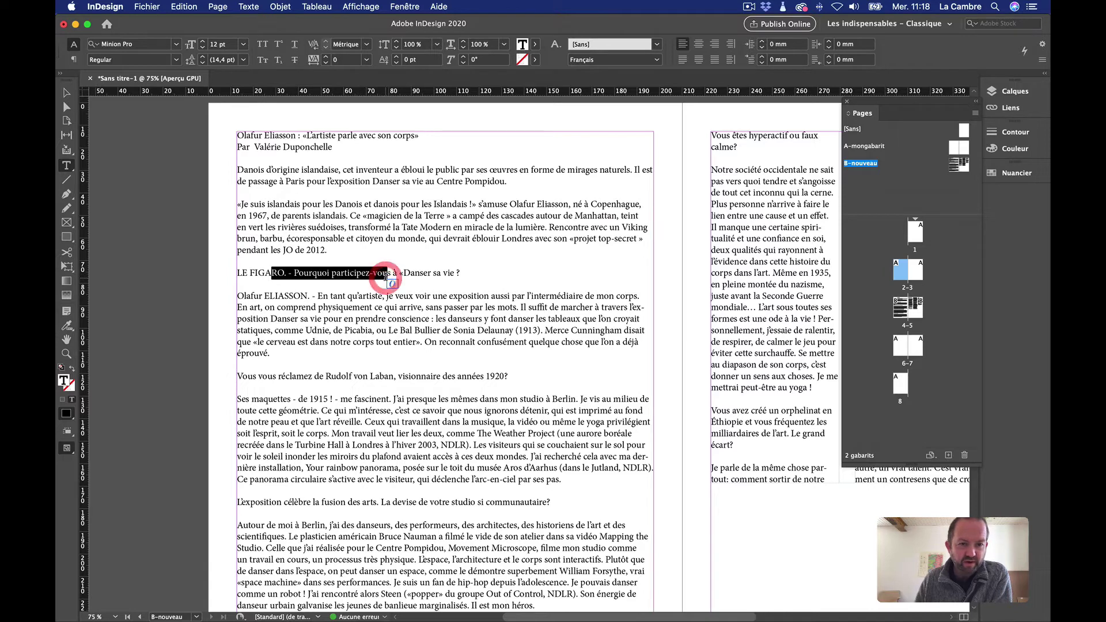
pyautogui.click(499, 334)
pyautogui.moveTo(458, 273); pyautogui.dragTo(341, 274)
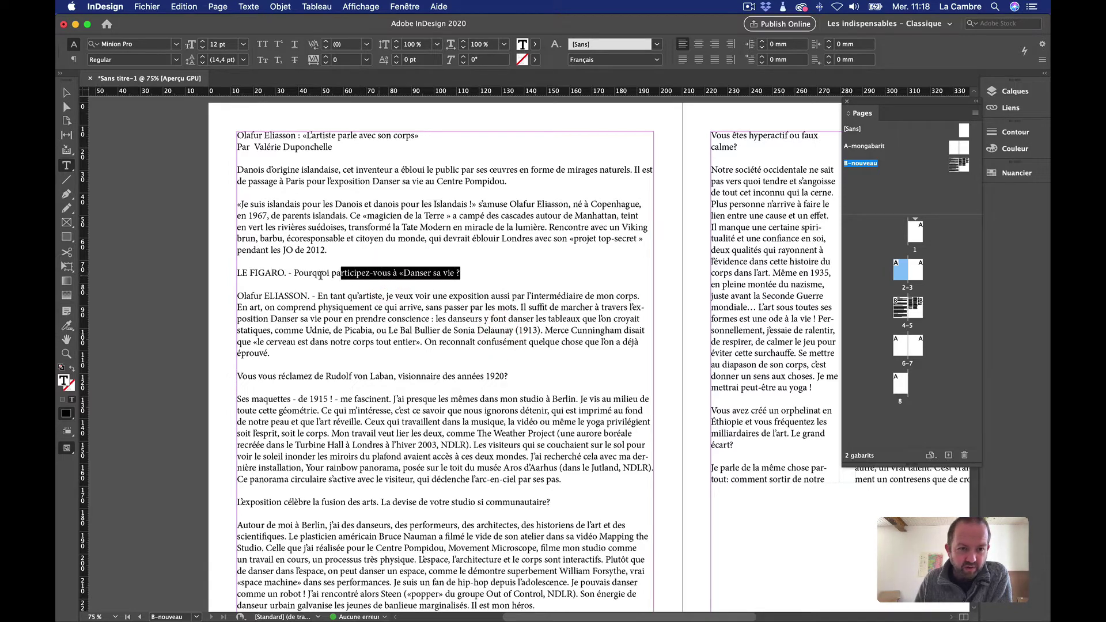
pyautogui.tripleClick(230, 275)
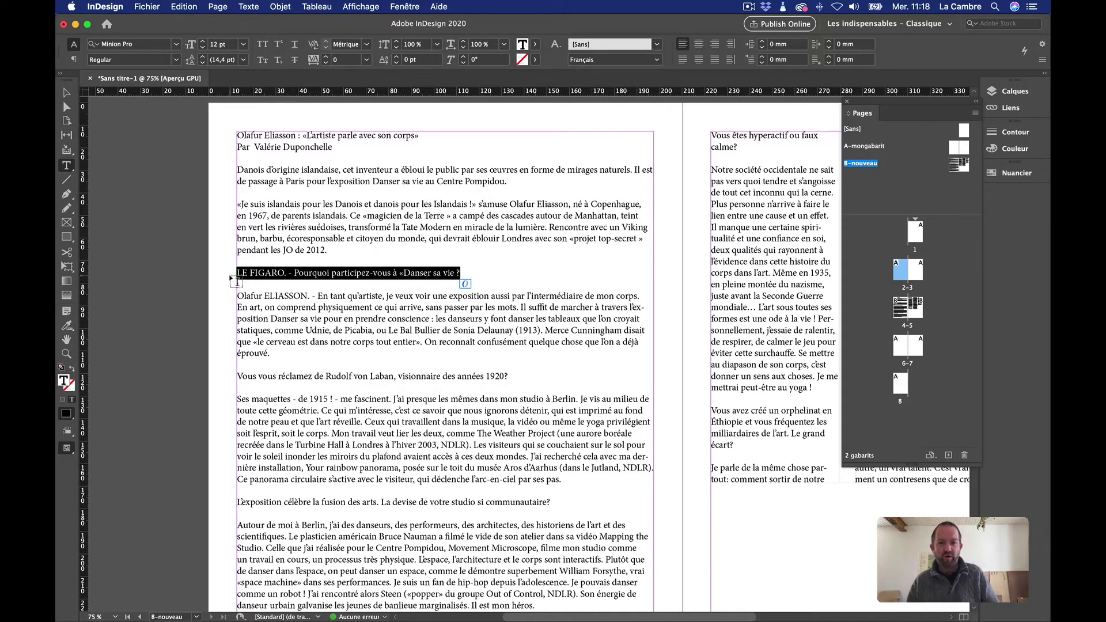
pyautogui.moveTo(243, 296); pyautogui.dragTo(273, 342)
pyautogui.scroll(-5, 253, 402)
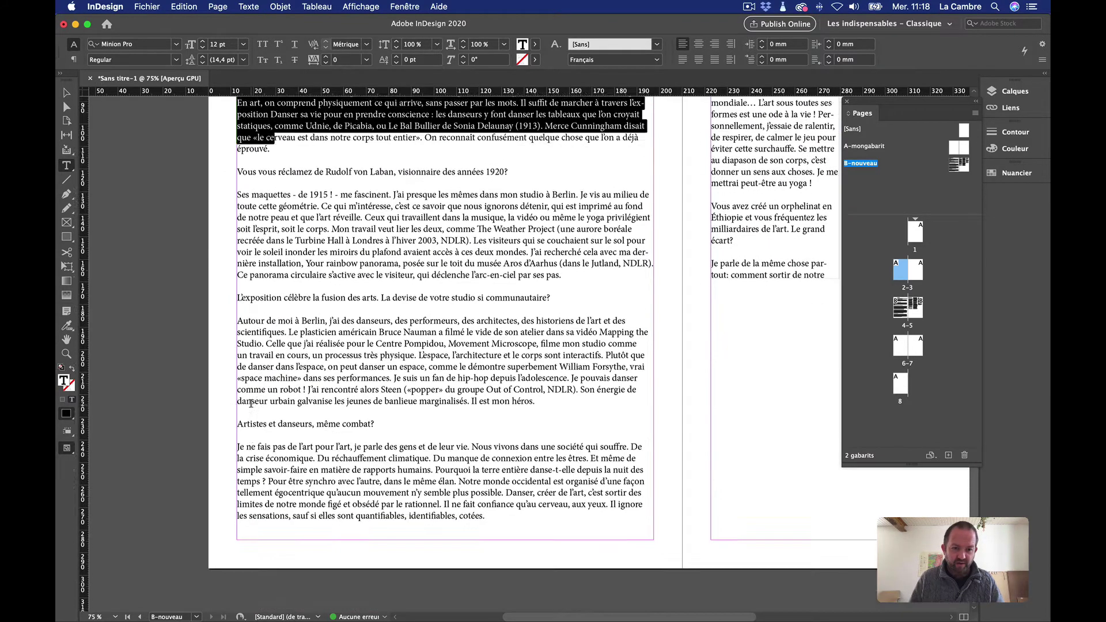
pyautogui.scroll(8, 364, 403)
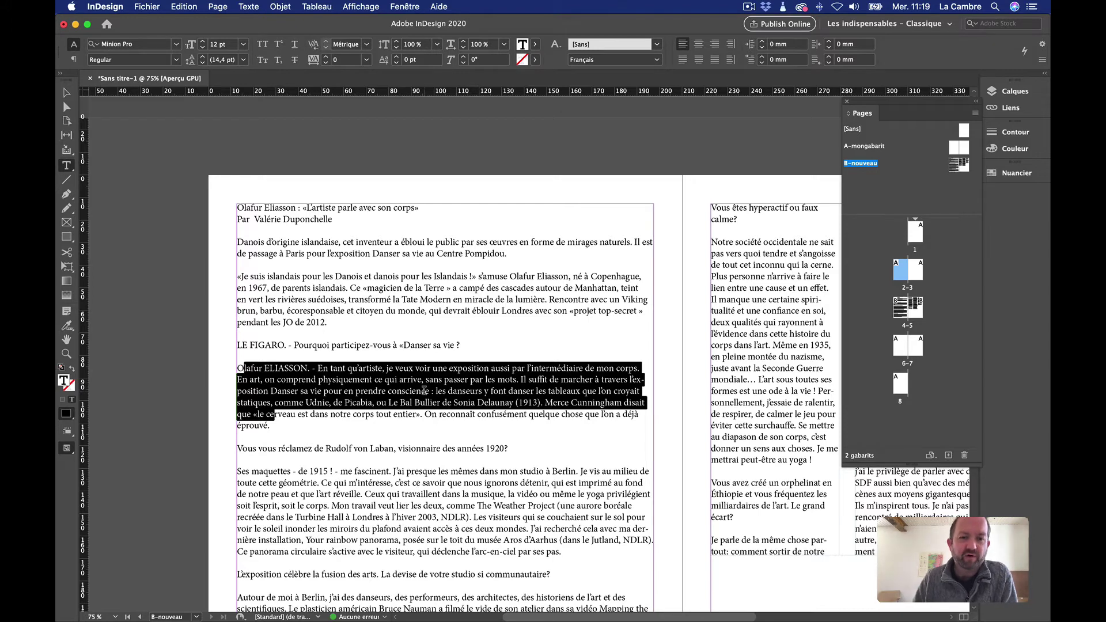
# Highlight the two-line introduction paragraph on the left page to examine its character formatting, and clear the selection
pyautogui.scroll(-2, 421, 389)
pyautogui.hscroll(2, 422, 389)
pyautogui.click(153, 129)
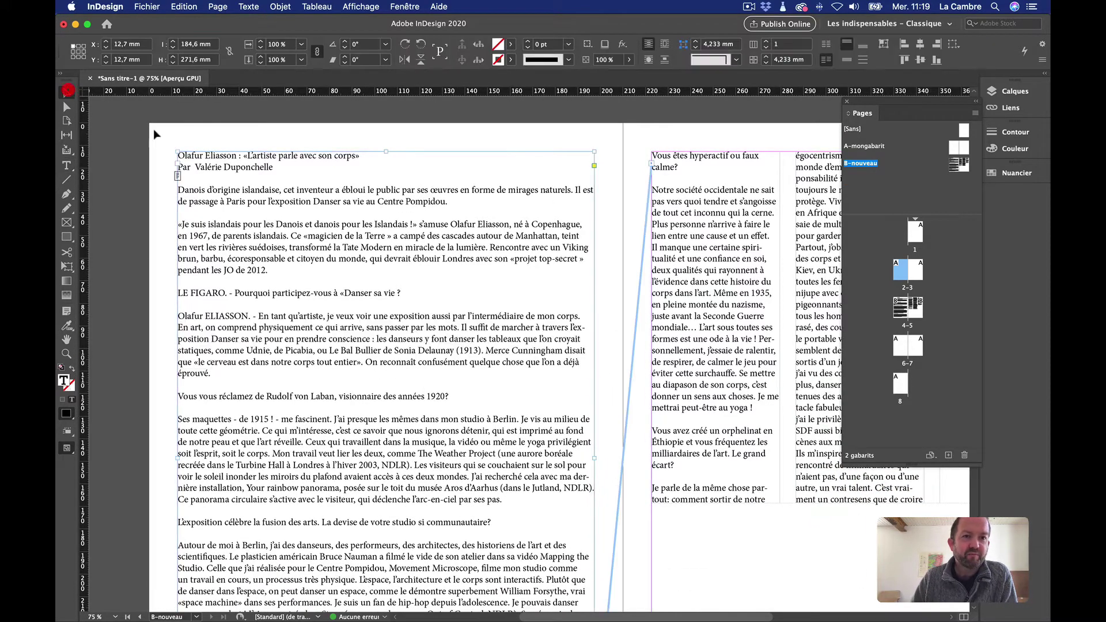
pyautogui.click(316, 198)
pyautogui.tripleClick(455, 201)
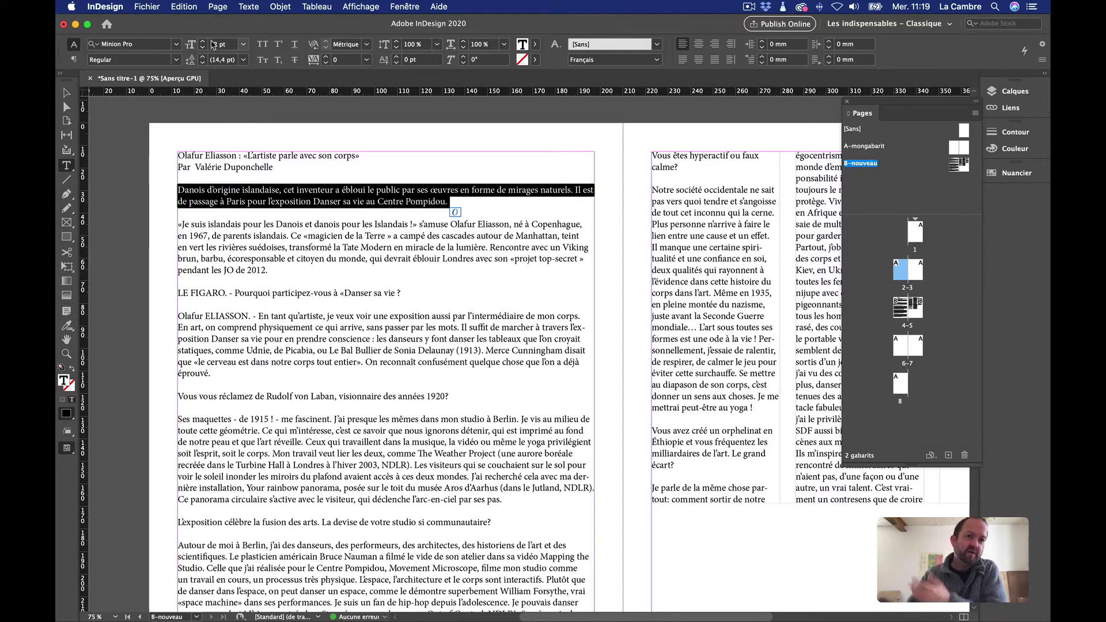
pyautogui.click(278, 225)
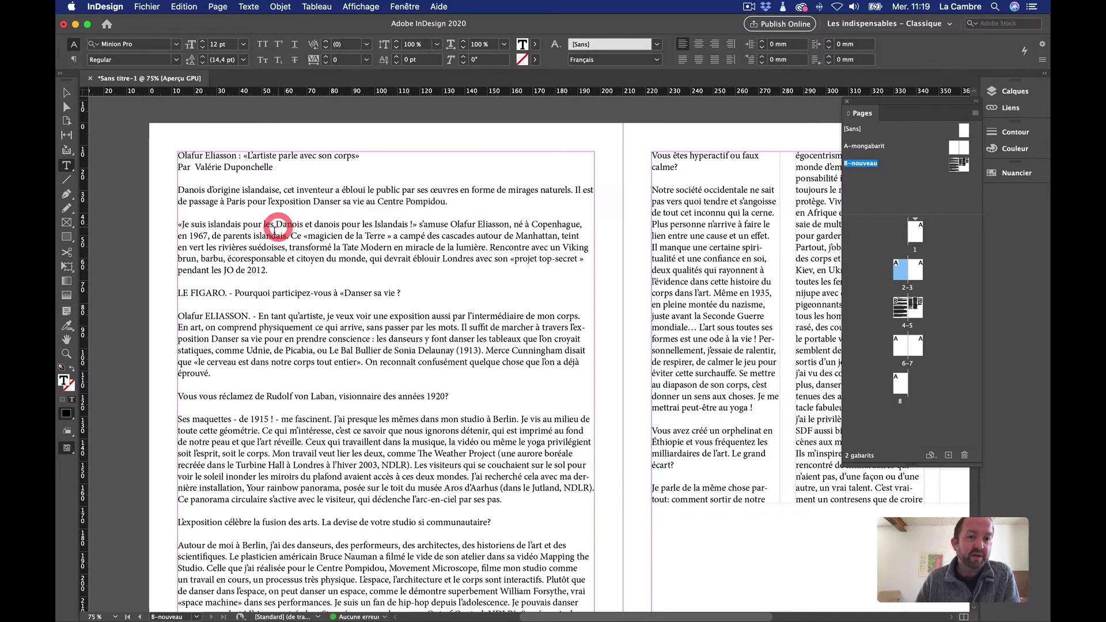
pyautogui.hscroll(3, 270, 242)
pyautogui.scroll(-1, 270, 242)
pyautogui.scroll(-1, 262, 254)
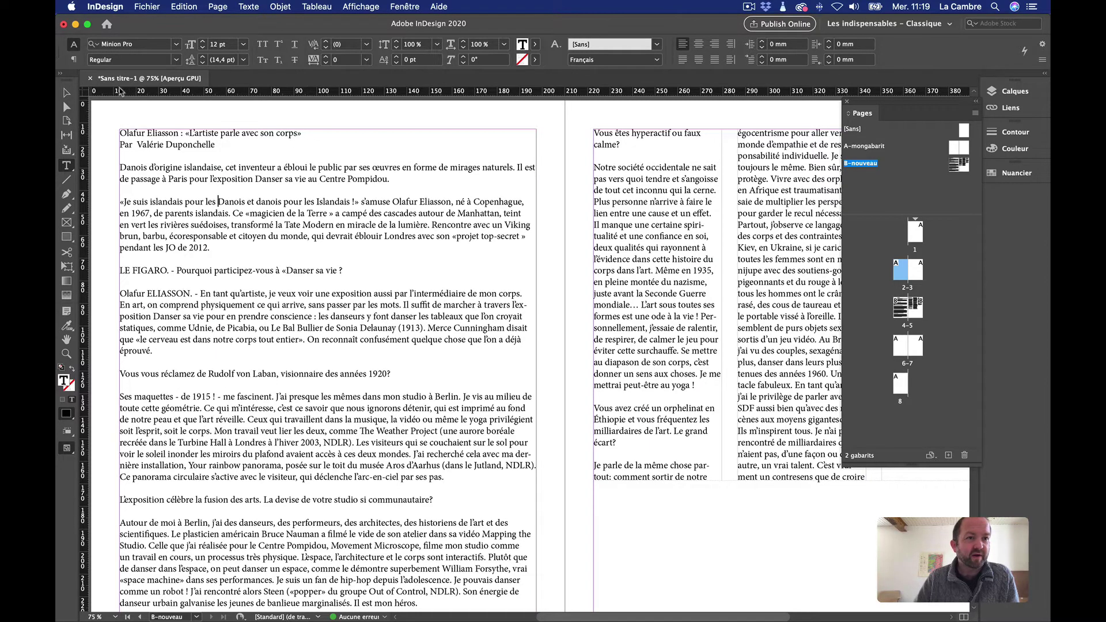
# Show the paragraph styles panel, enlarge it and move it higher over the spread
pyautogui.click(64, 95)
pyautogui.click(404, 6)
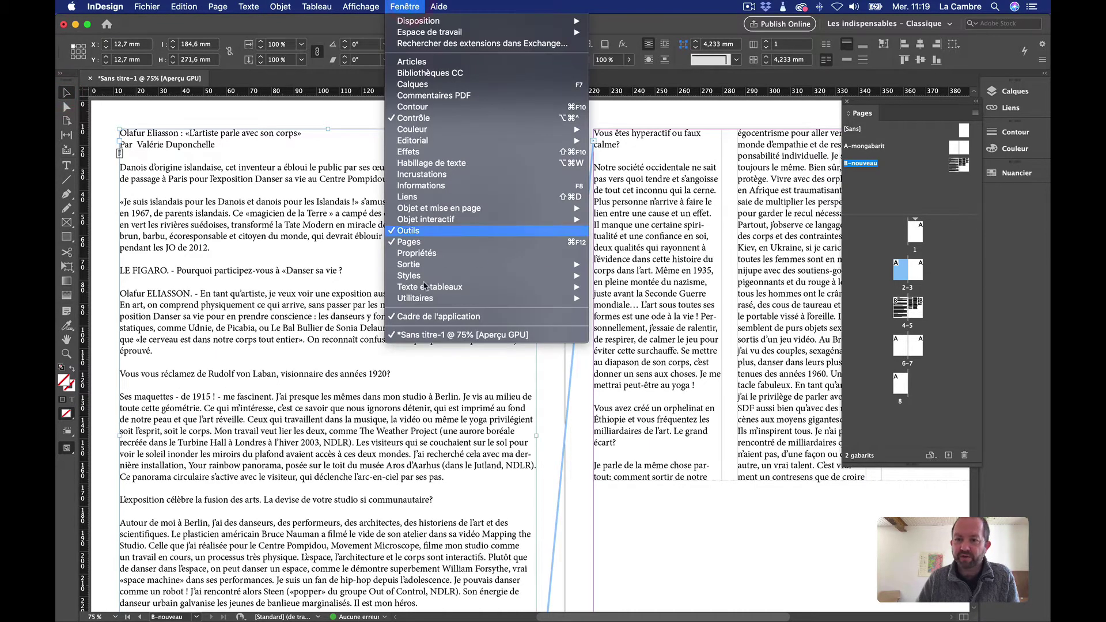
pyautogui.moveTo(425, 280)
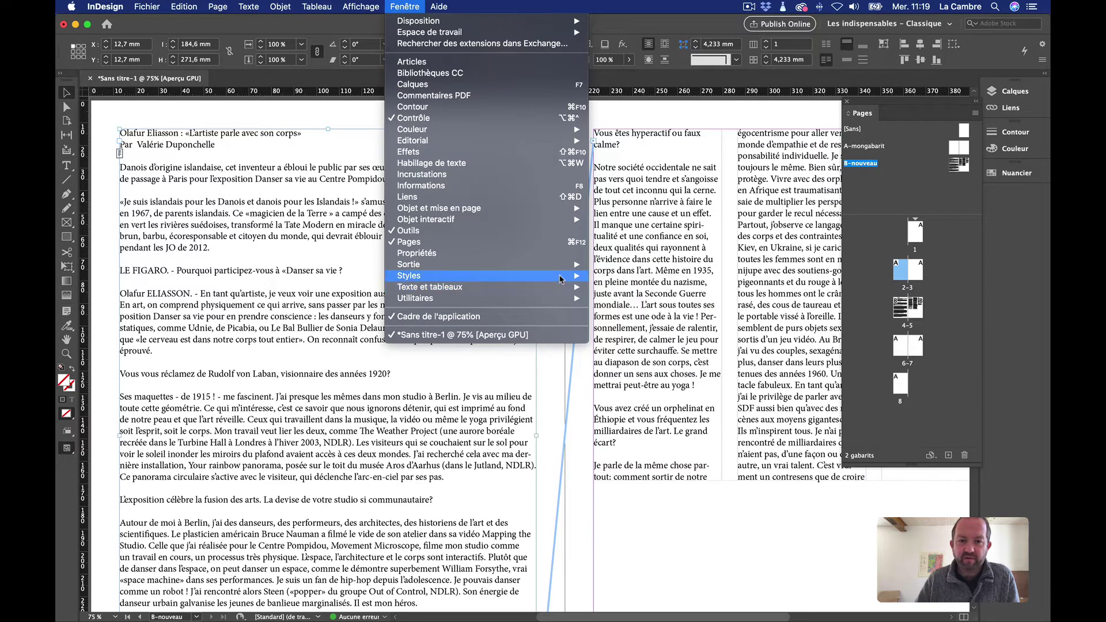
pyautogui.moveTo(551, 289)
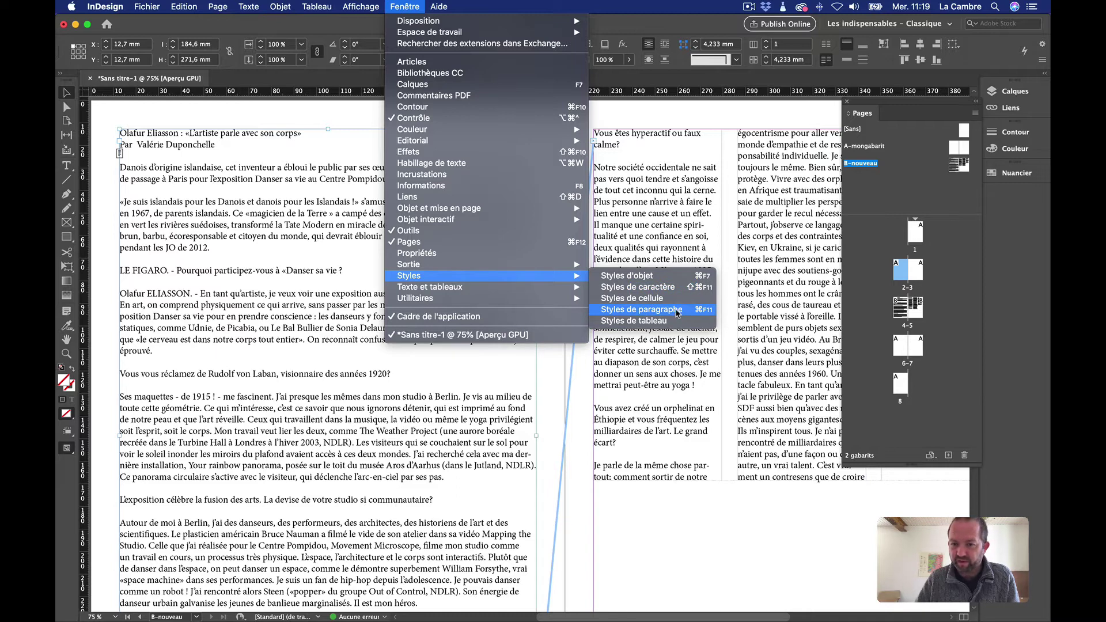
pyautogui.click(641, 310)
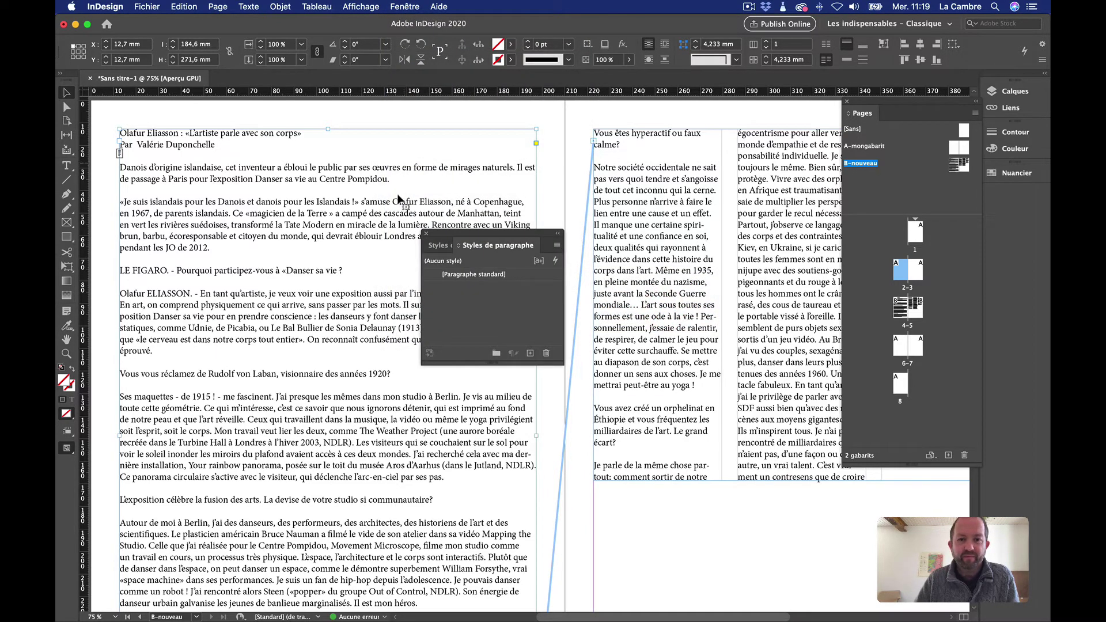
pyautogui.moveTo(560, 362); pyautogui.dragTo(690, 391)
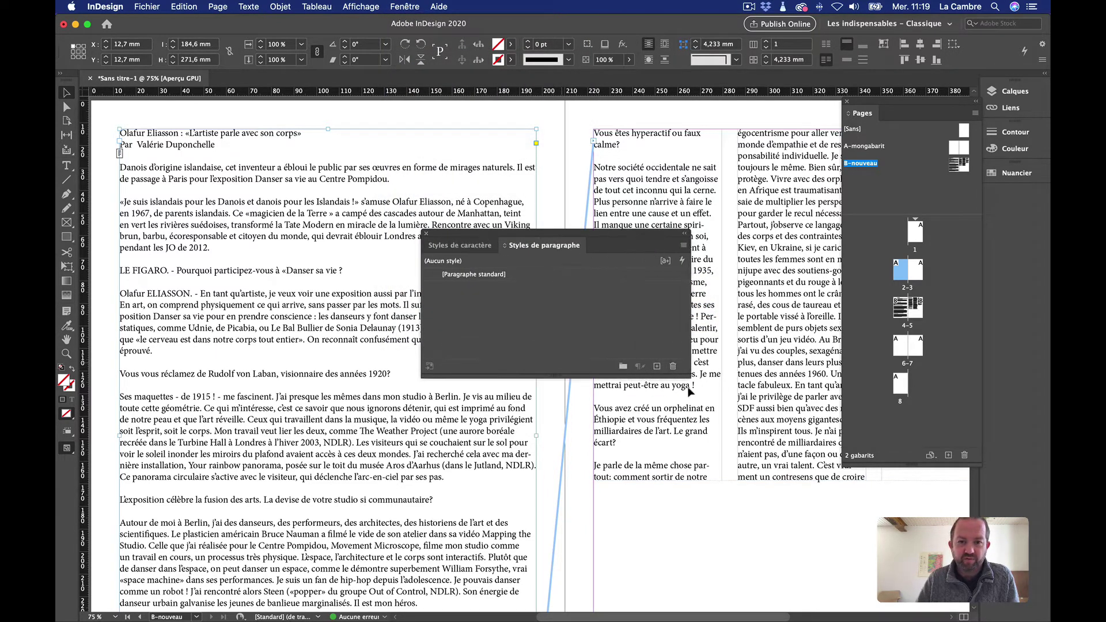
pyautogui.moveTo(493, 235); pyautogui.dragTo(587, 124)
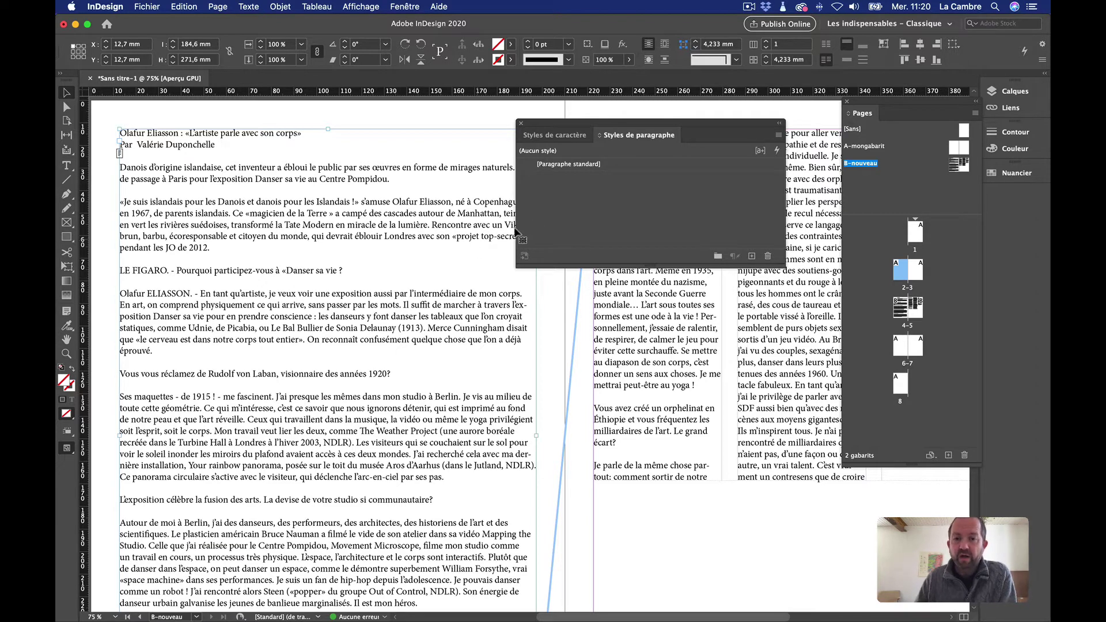
# Open the basic character formats of the [Paragraphe standard] paragraph style, keeping the document text in view
pyautogui.doubleClick(623, 166)
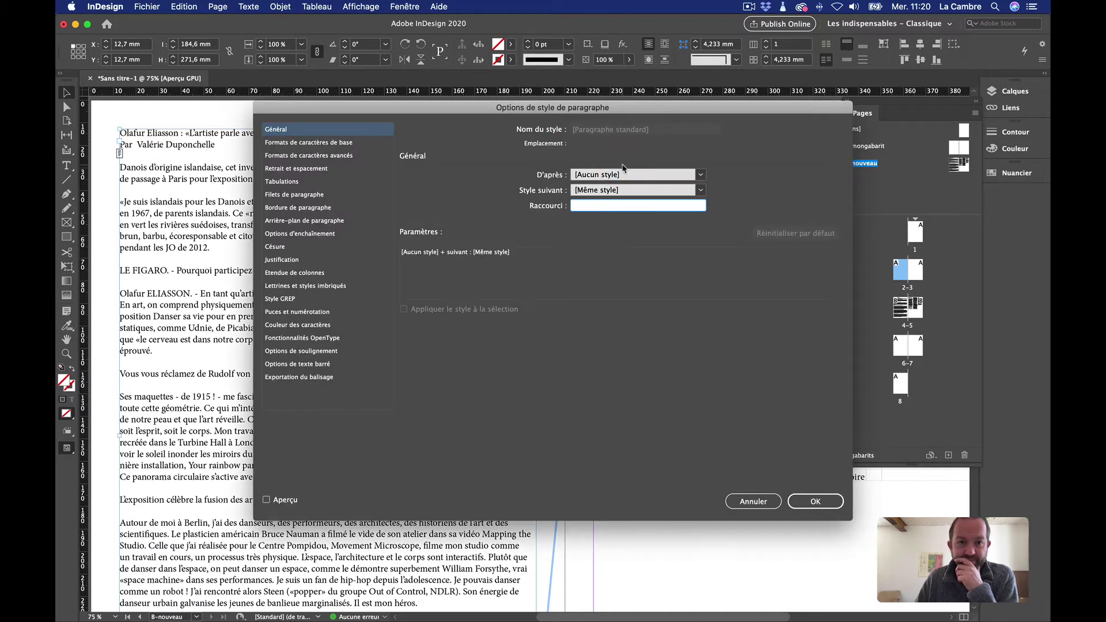
pyautogui.moveTo(454, 115); pyautogui.dragTo(575, 190)
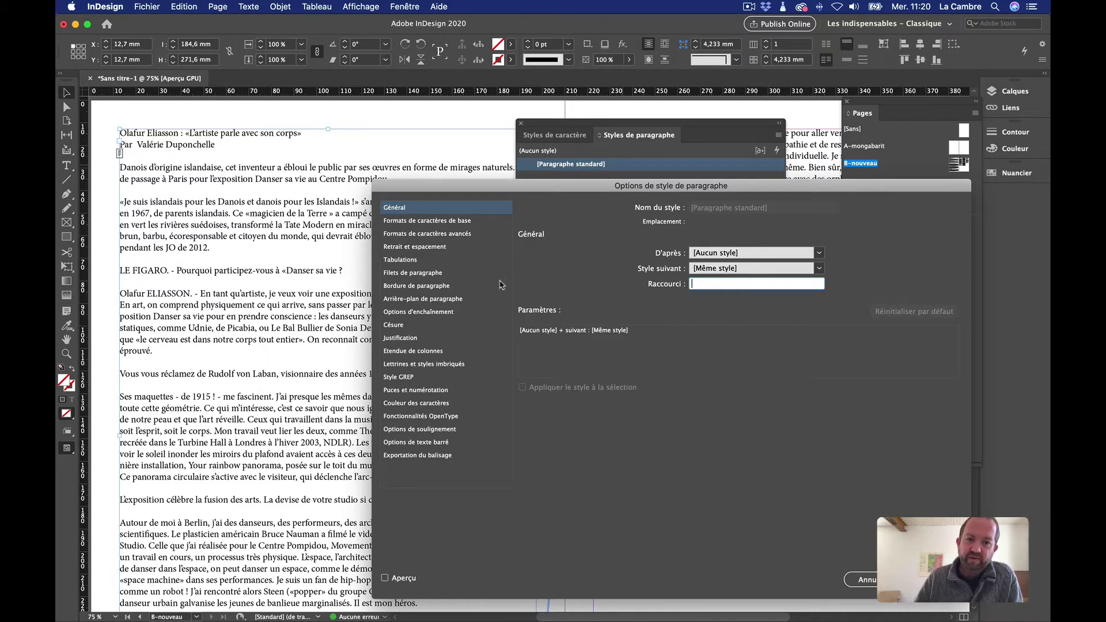
pyautogui.click(453, 224)
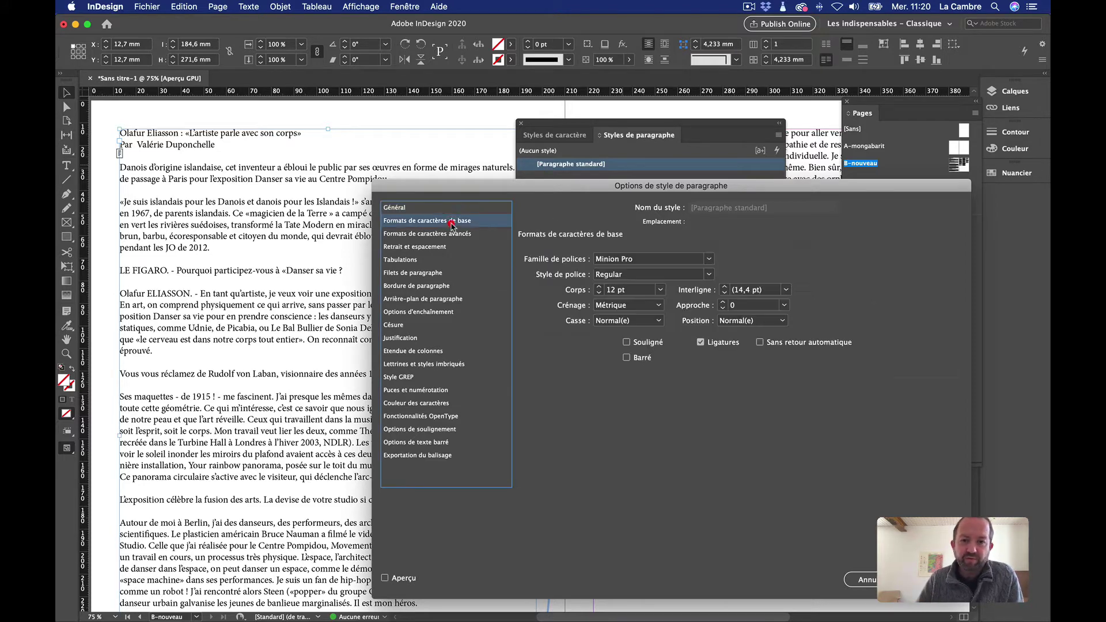
# Try PT Sans and Open Sans as the font family of the [Paragraphe standard] style
pyautogui.click(709, 261)
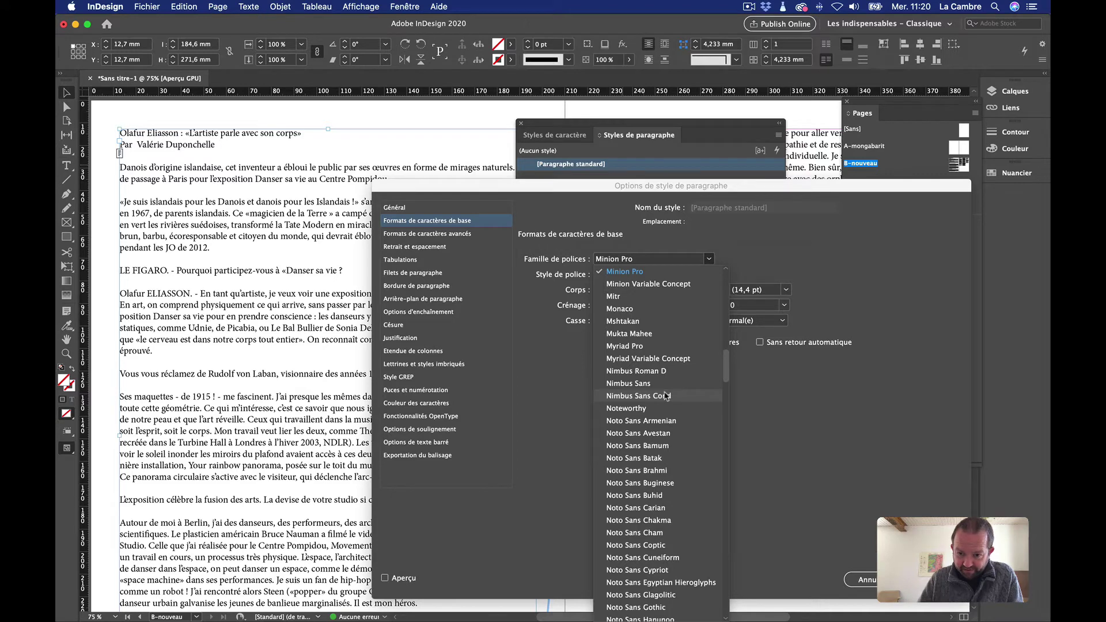
pyautogui.scroll(-15, 667, 473)
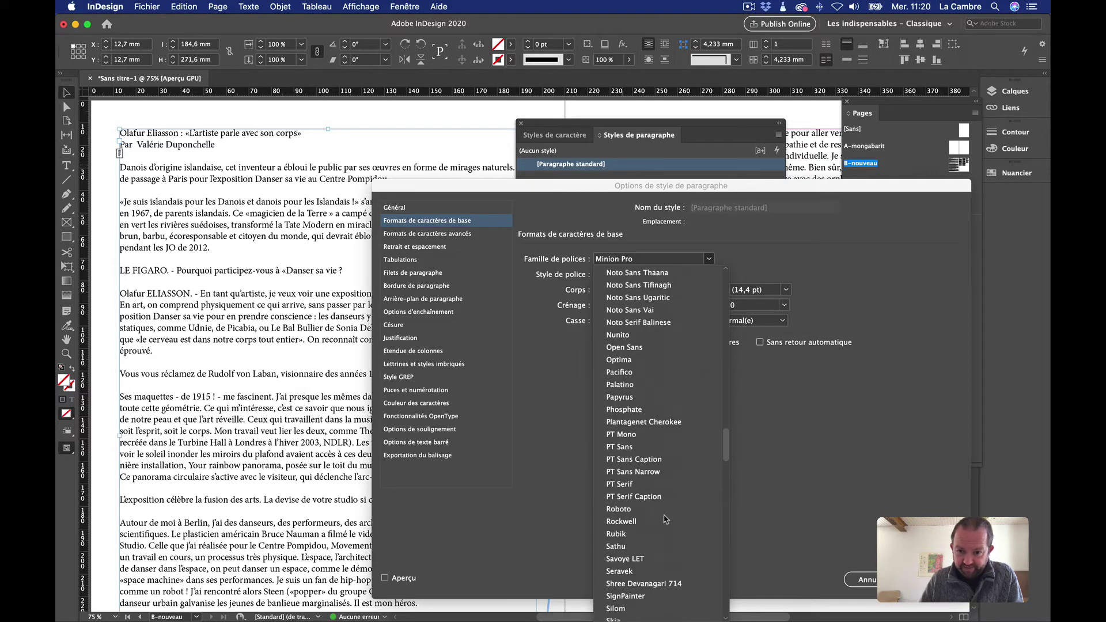
pyautogui.click(634, 448)
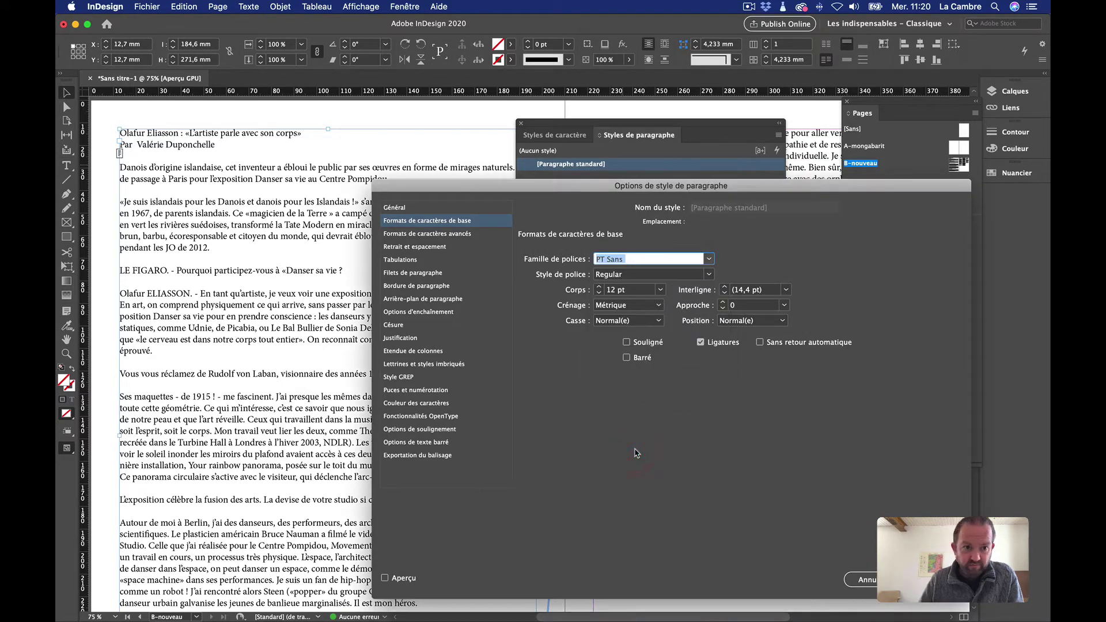
pyautogui.click(709, 259)
pyautogui.scroll(15, 665, 441)
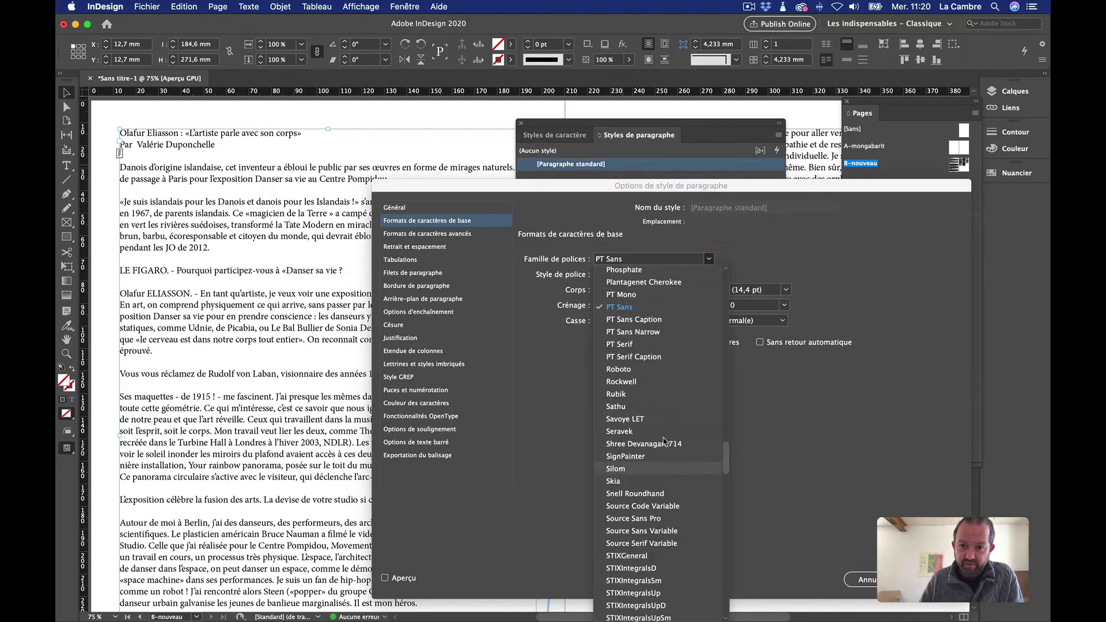
pyautogui.scroll(-20, 666, 441)
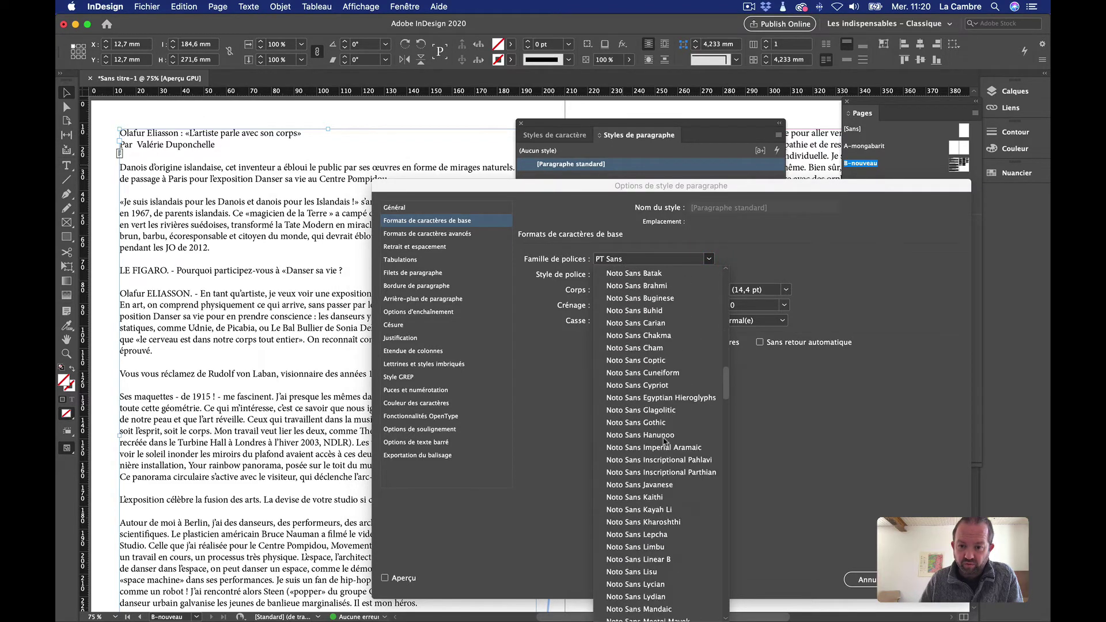
pyautogui.scroll(-15, 665, 441)
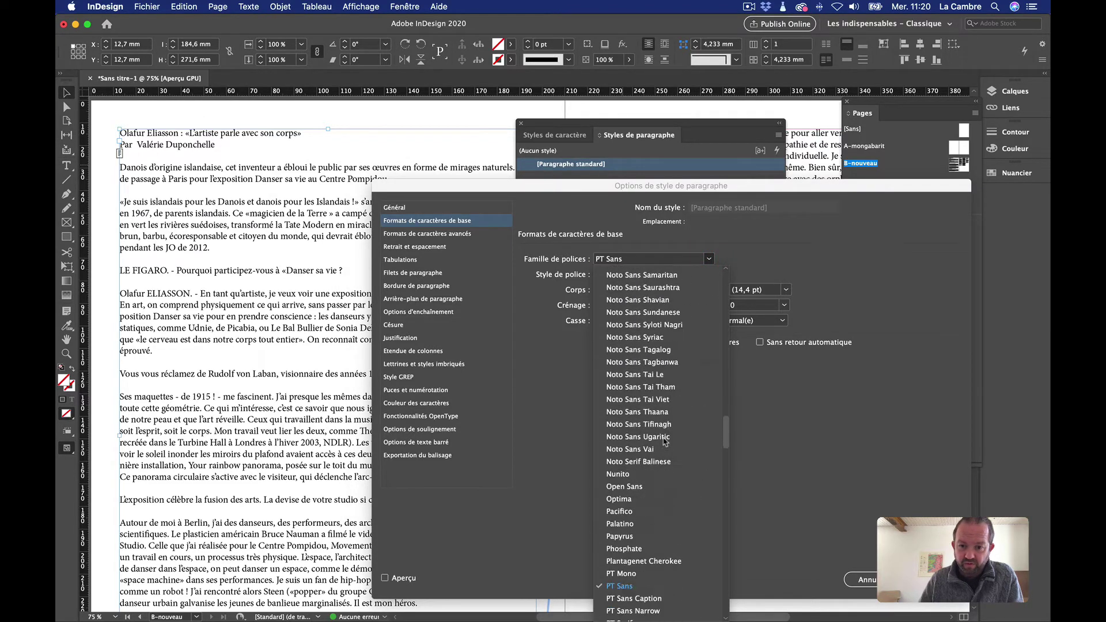
pyautogui.click(643, 415)
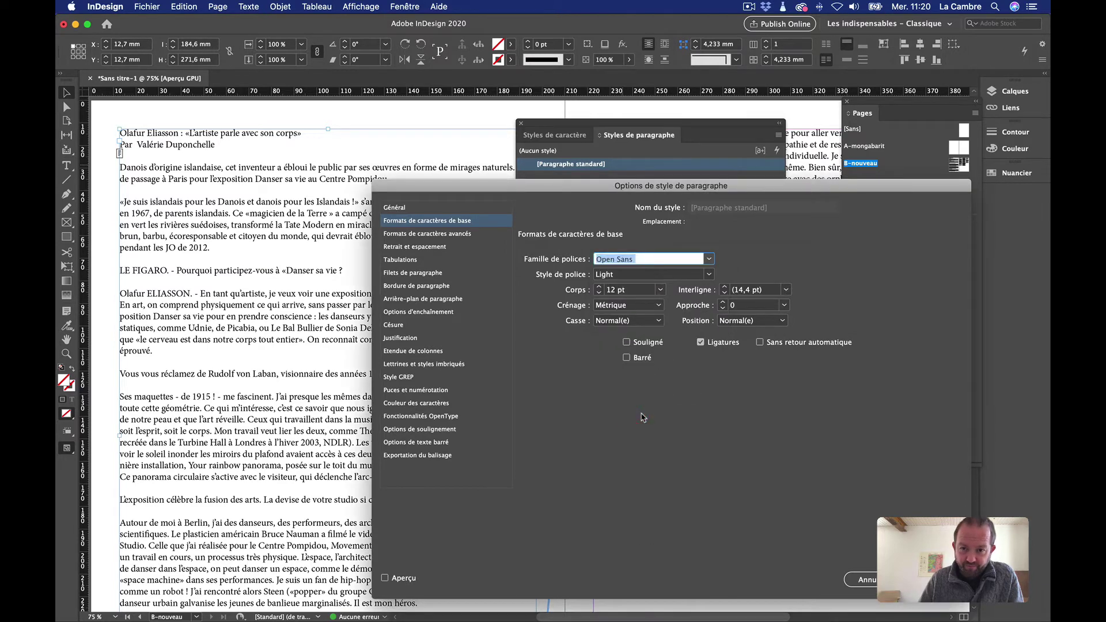
pyautogui.click(592, 419)
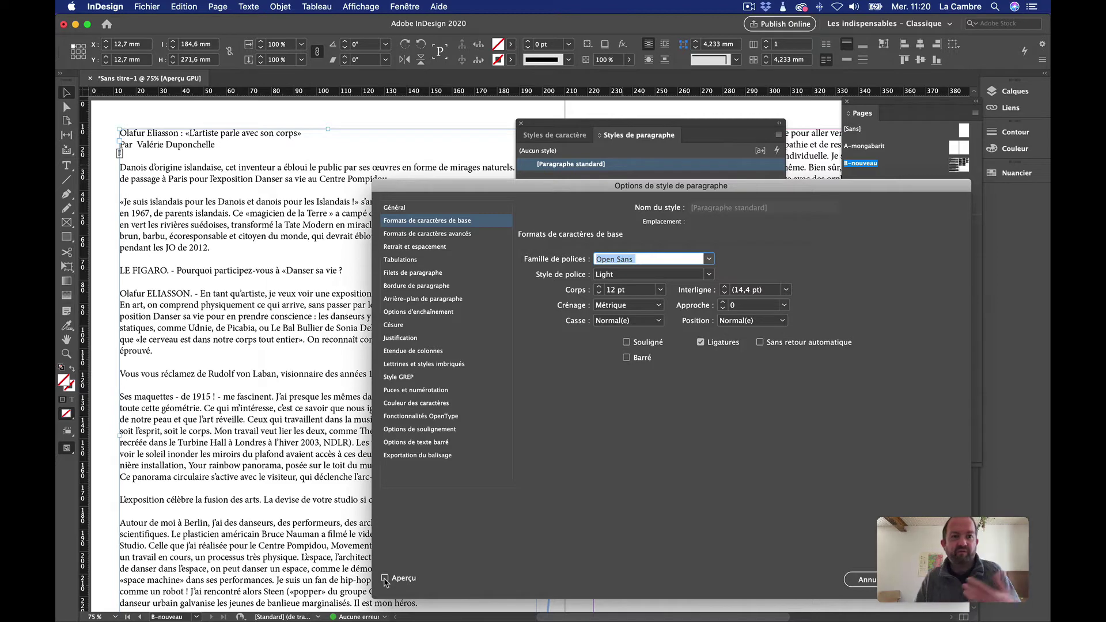
# Turn on the live preview of the style and try the Semibold weight of Open Sans
pyautogui.click(385, 579)
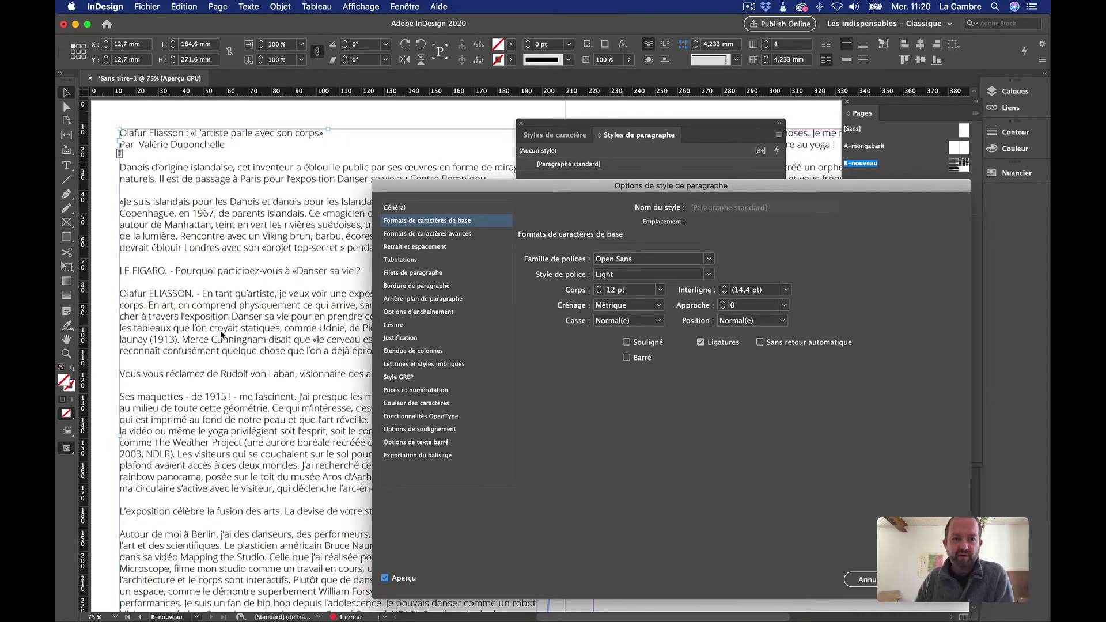
pyautogui.click(710, 275)
pyautogui.click(622, 299)
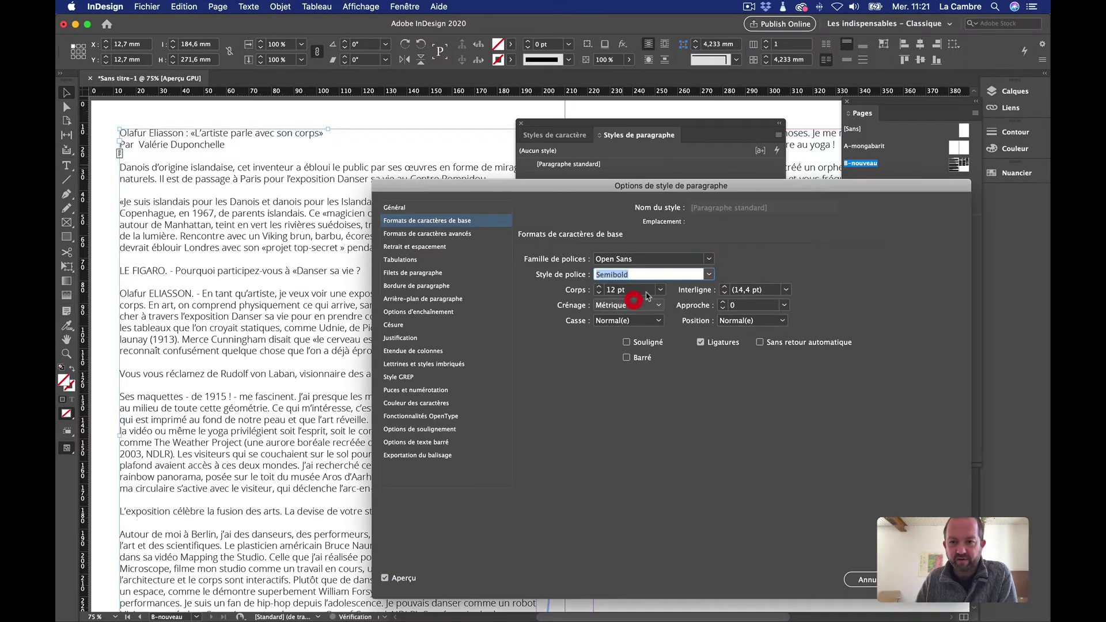
# Set the [Paragraphe standard] style's font to Nunito with the Regular font style
pyautogui.click(707, 259)
pyautogui.scroll(2, 666, 287)
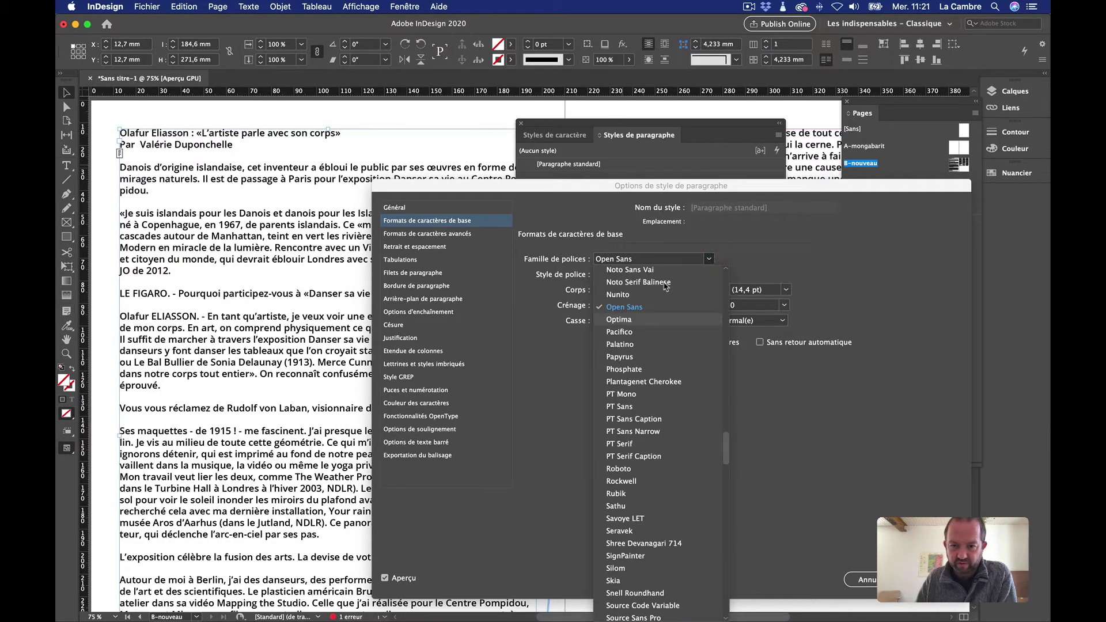
pyautogui.click(630, 294)
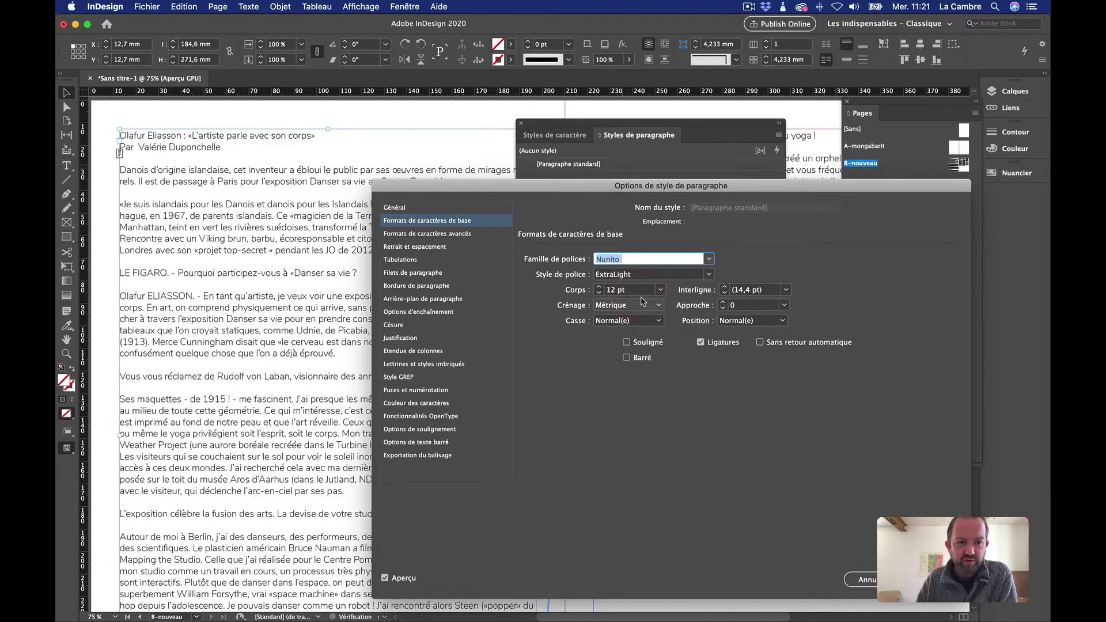
pyautogui.click(708, 274)
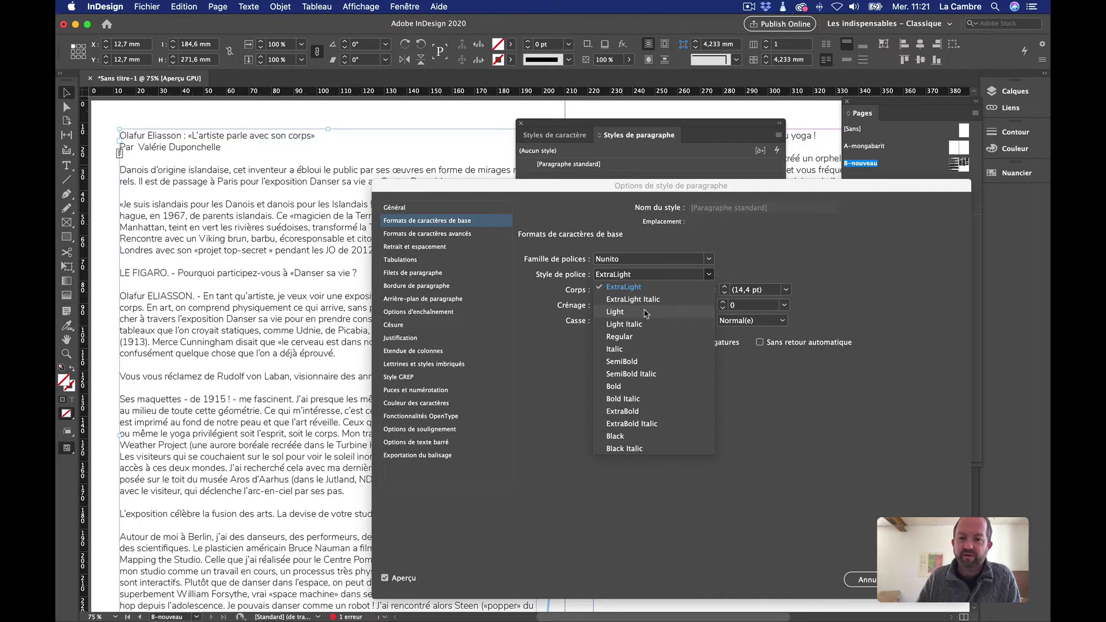
pyautogui.click(634, 337)
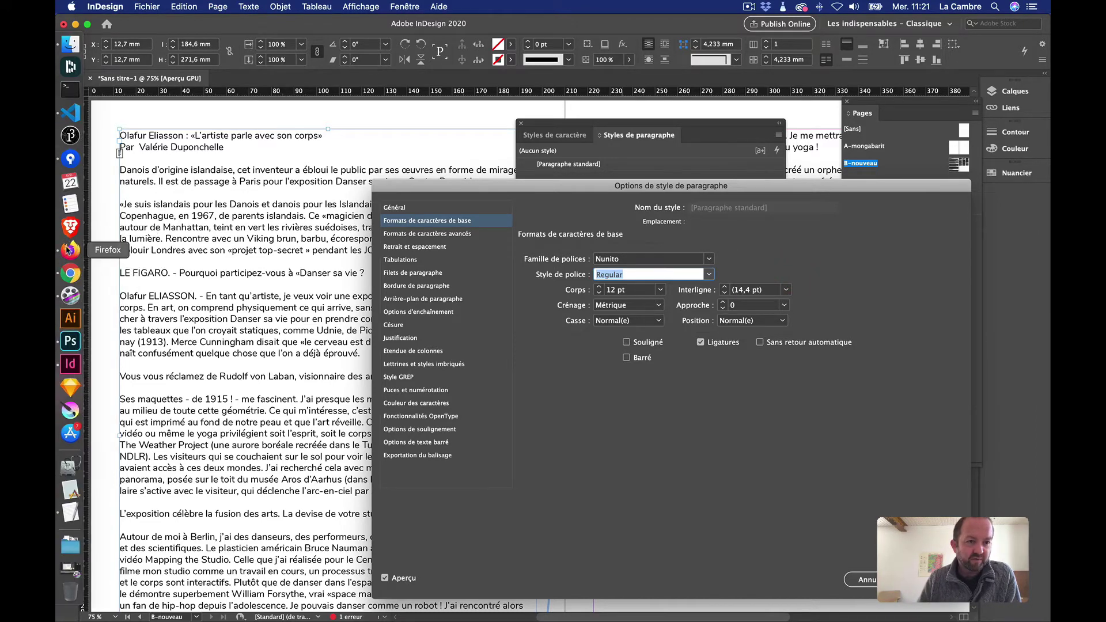
# Switch to Firefox and search the web for "google fonts" in a new tab
pyautogui.click(67, 249)
pyautogui.moveTo(804, 141); pyautogui.dragTo(765, 13)
pyautogui.click(396, 23)
pyautogui.write('googlz')
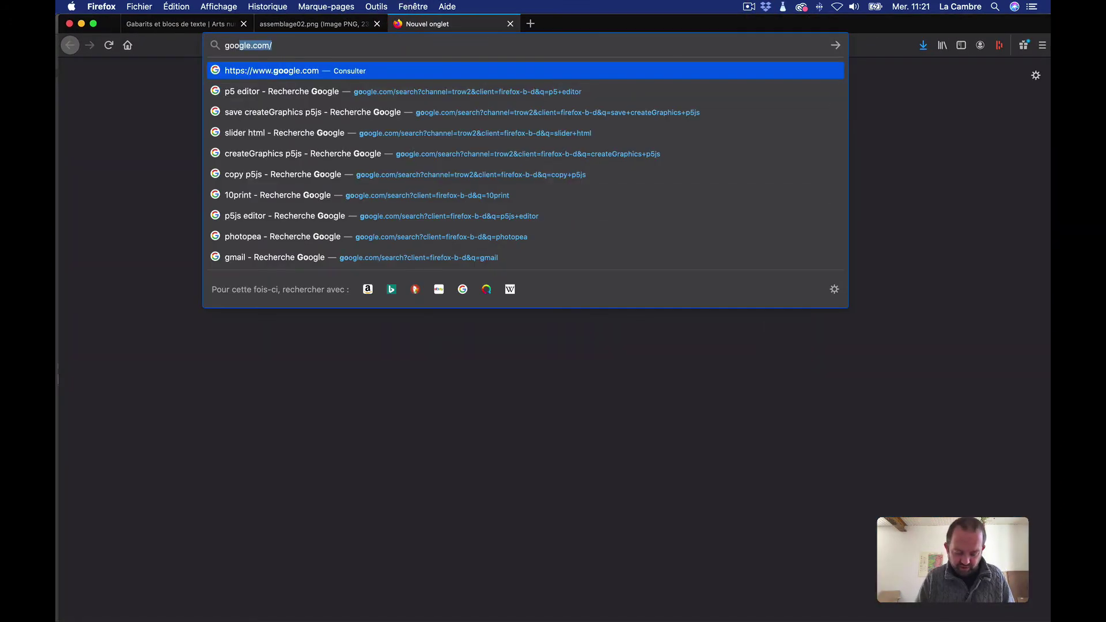
pyautogui.press('BackSpace')
pyautogui.write('e fonts')
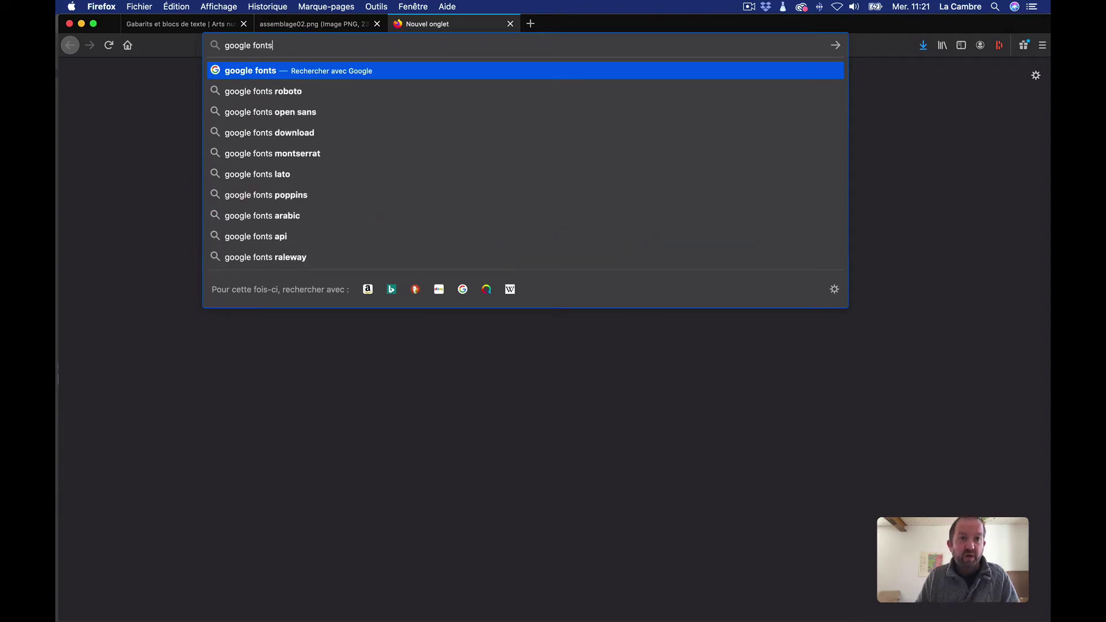
pyautogui.press('Return')
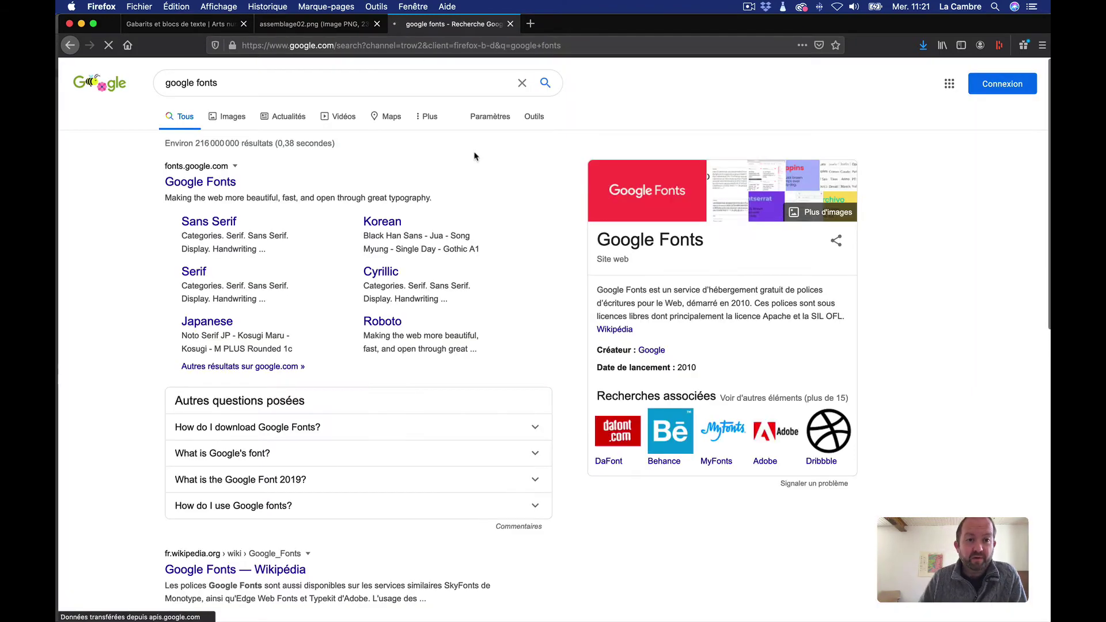
# Open the Google Fonts website from the search results and browse its catalogue of font families
pyautogui.click(175, 180)
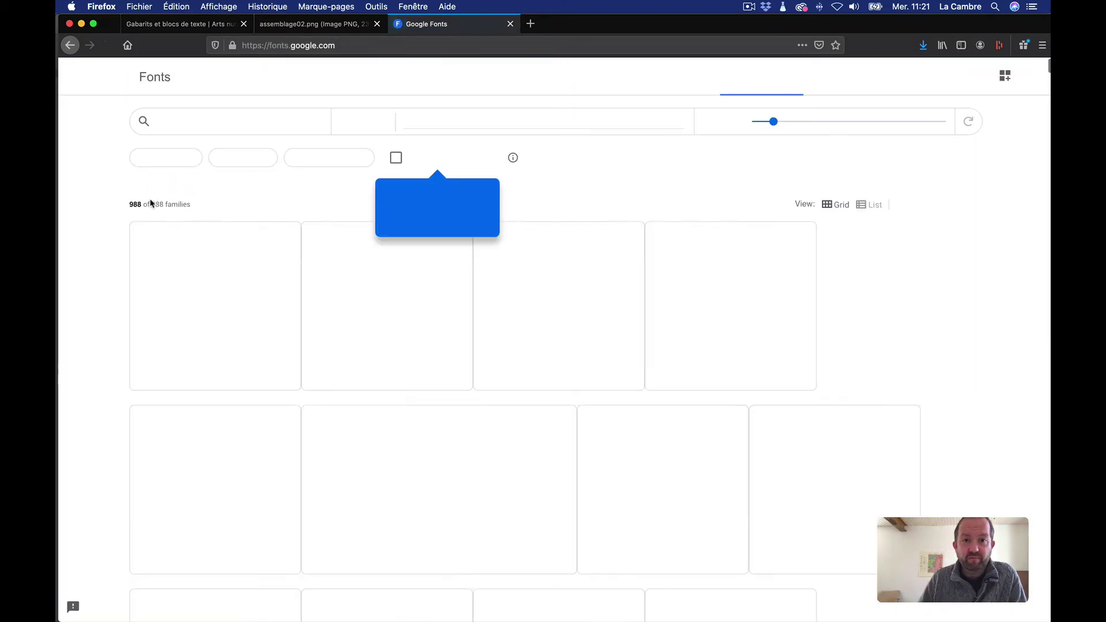
pyautogui.click(485, 225)
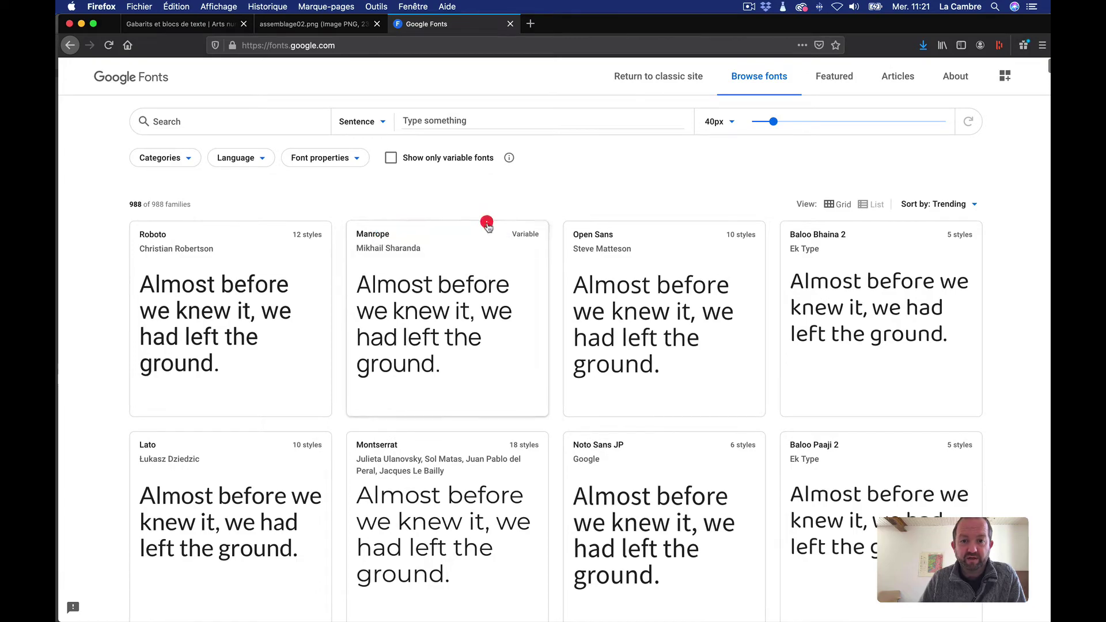
pyautogui.scroll(-15, 559, 433)
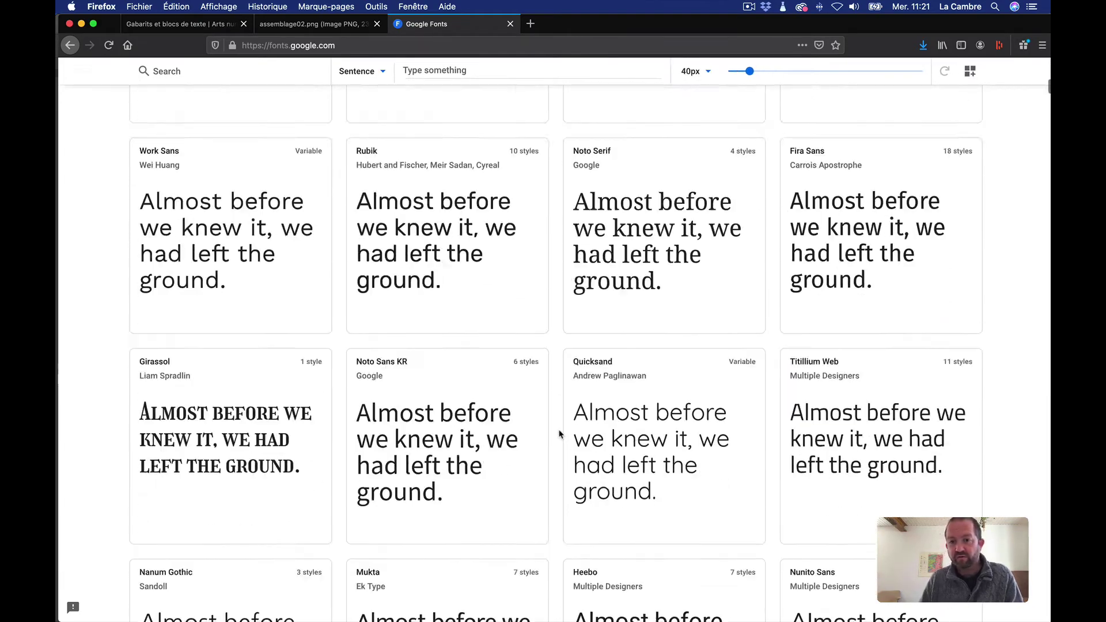
pyautogui.scroll(-5, 559, 433)
pyautogui.scroll(20, 559, 434)
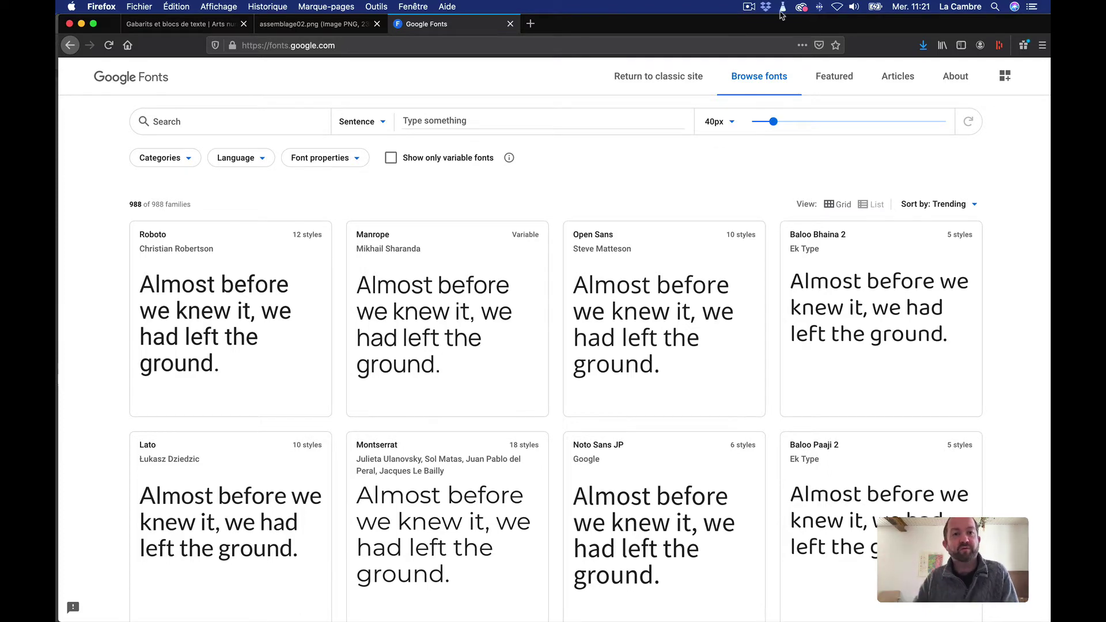
# Close the Google Fonts tab, return to InDesign and confirm the [Paragraphe standard] style options
pyautogui.click(510, 24)
pyautogui.moveTo(555, 24); pyautogui.dragTo(607, 344)
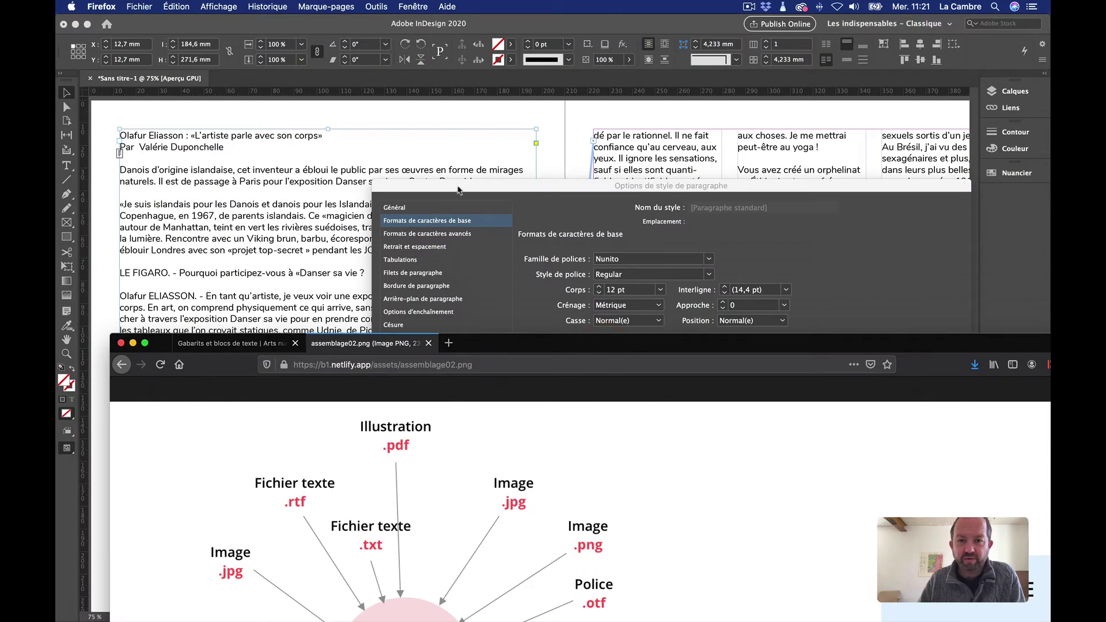
pyautogui.click(458, 190)
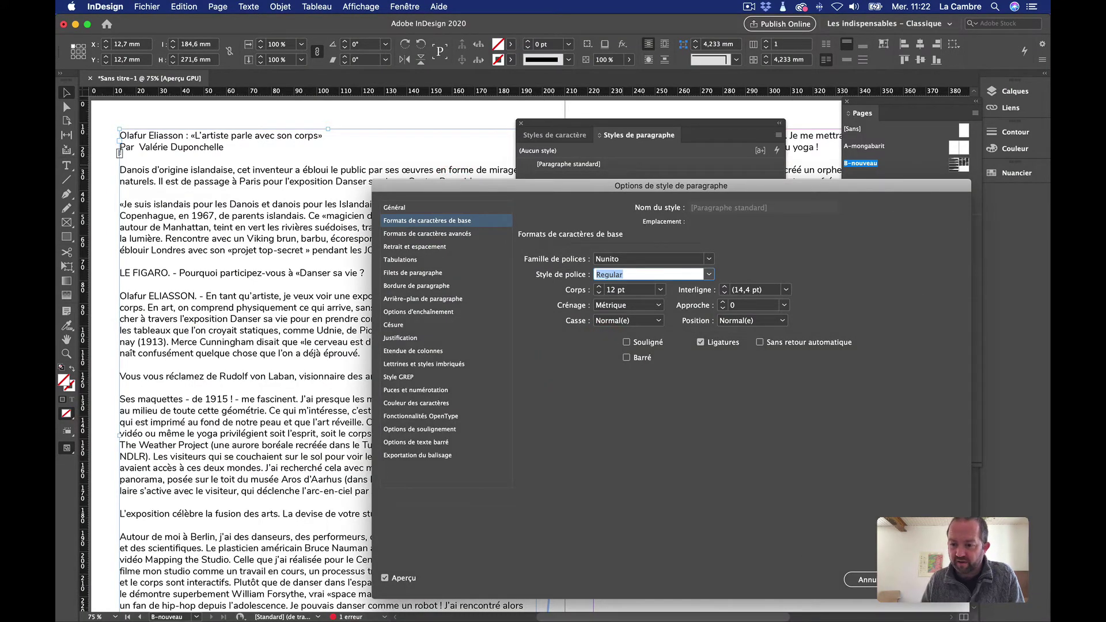
pyautogui.press('Return')
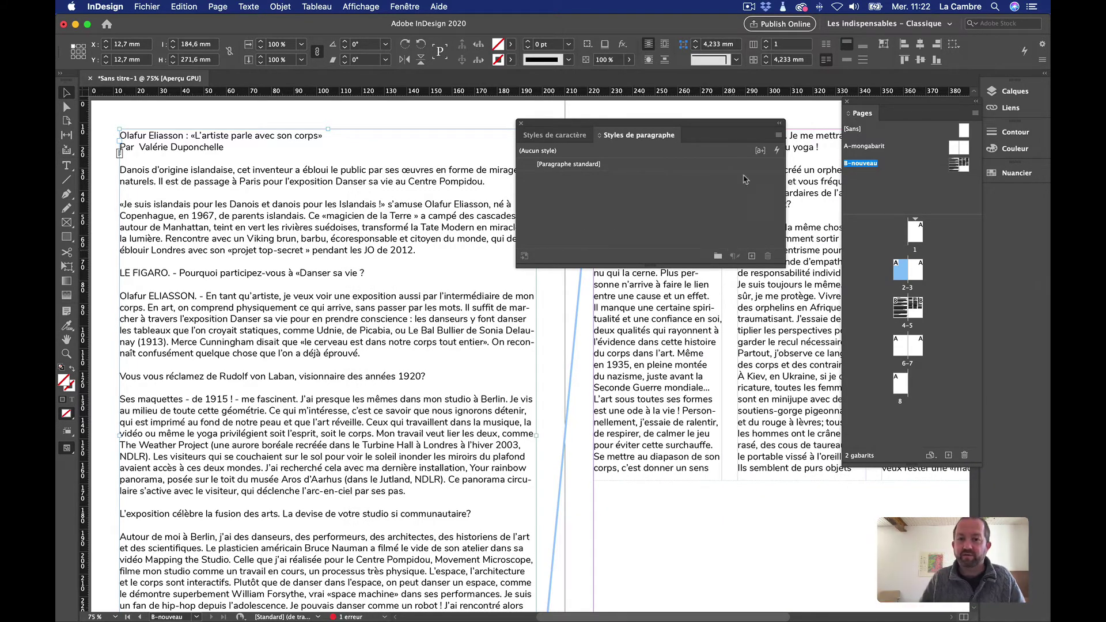
pyautogui.click(644, 210)
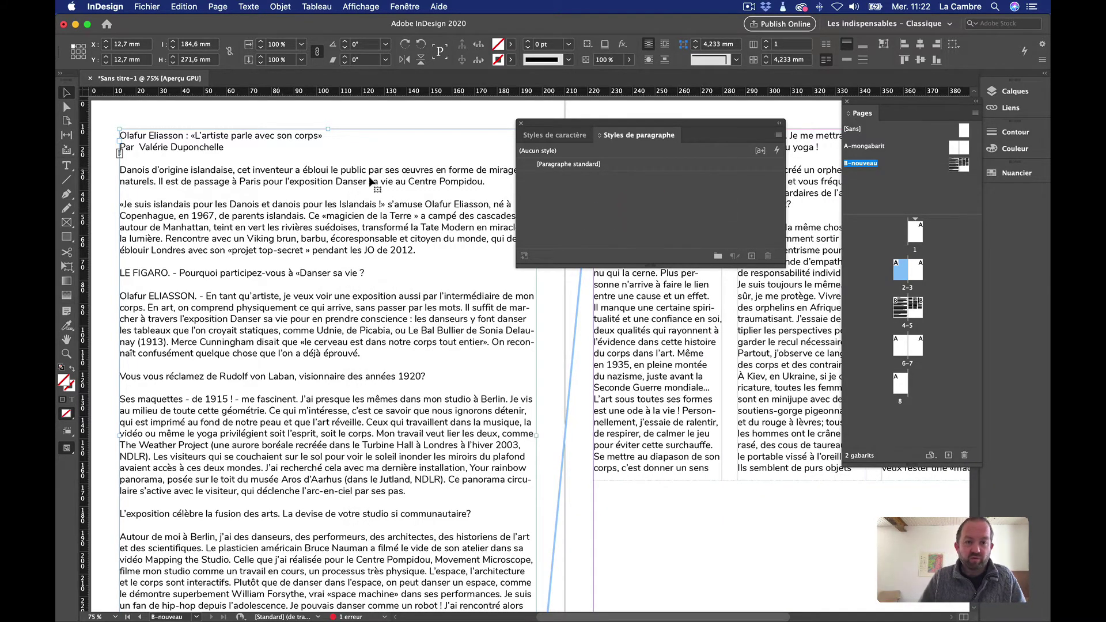
# Create a new paragraph style from the interview's title line and name it Titre
pyautogui.doubleClick(232, 136)
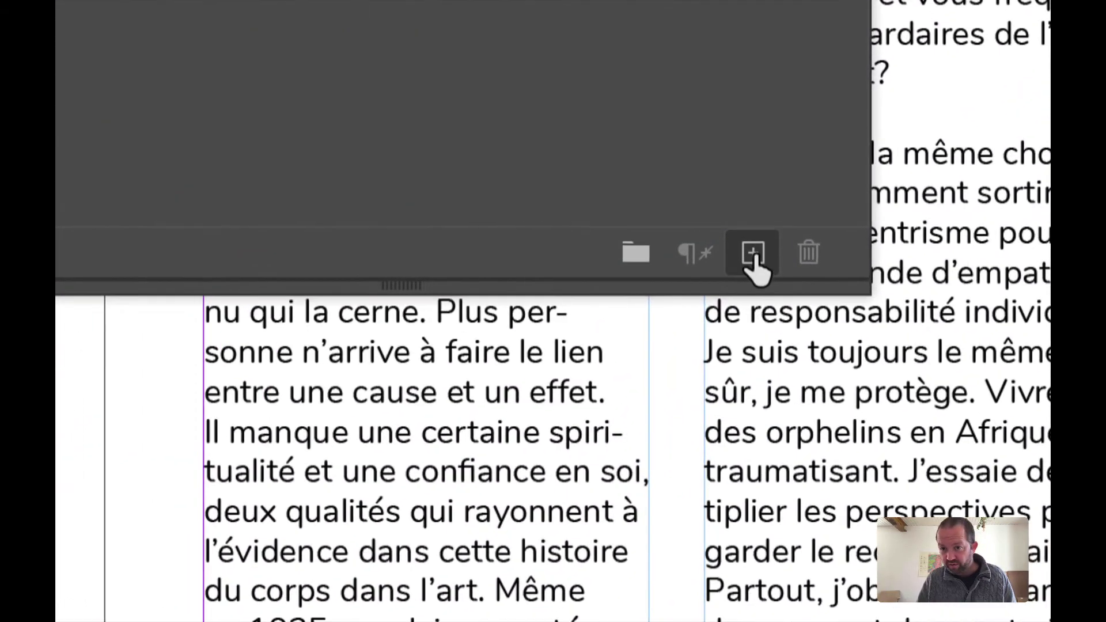
pyautogui.click(753, 254)
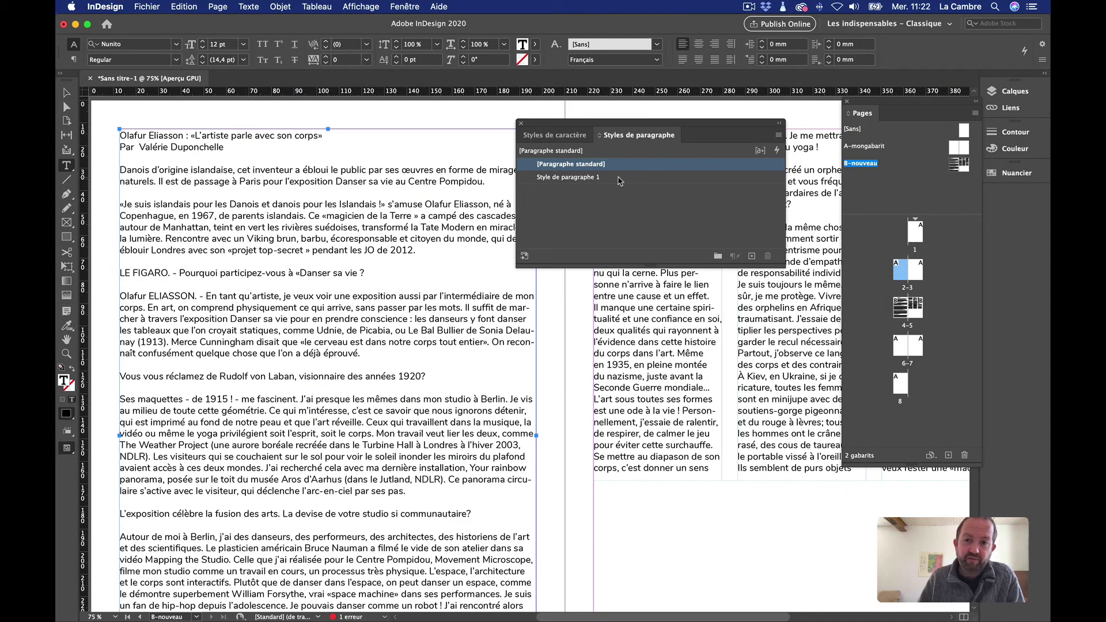
pyautogui.doubleClick(632, 178)
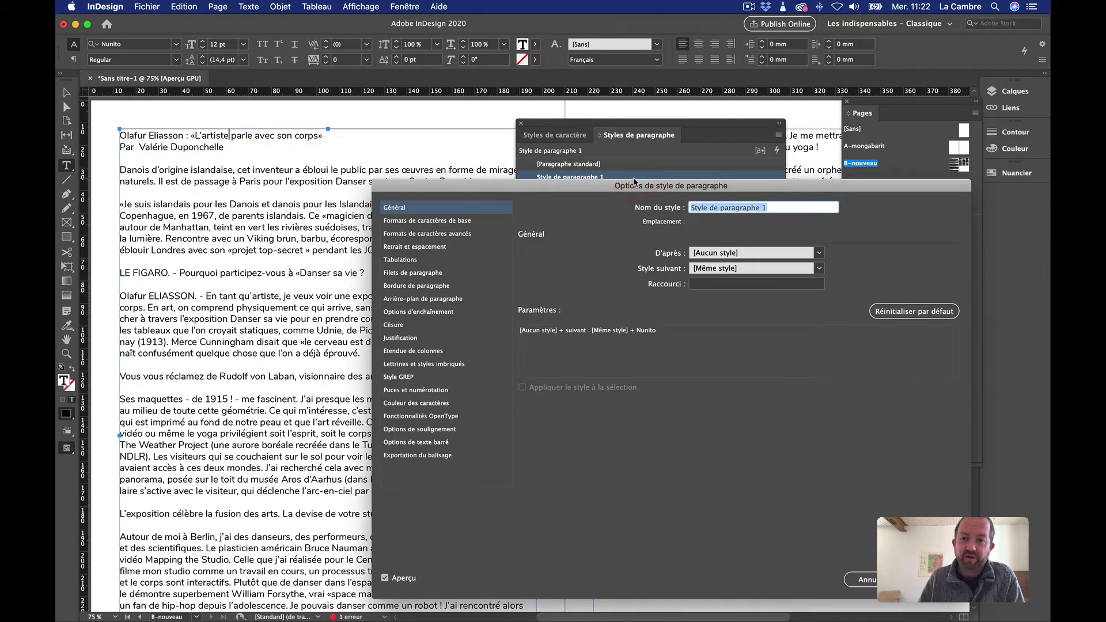
pyautogui.click(670, 209)
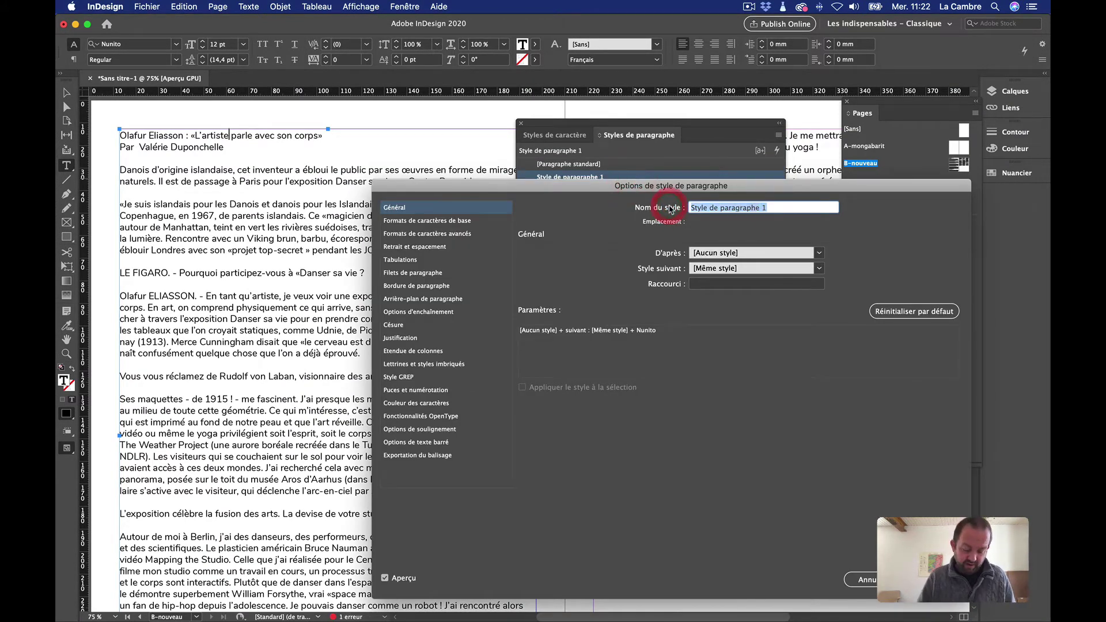
pyautogui.write('Titre')
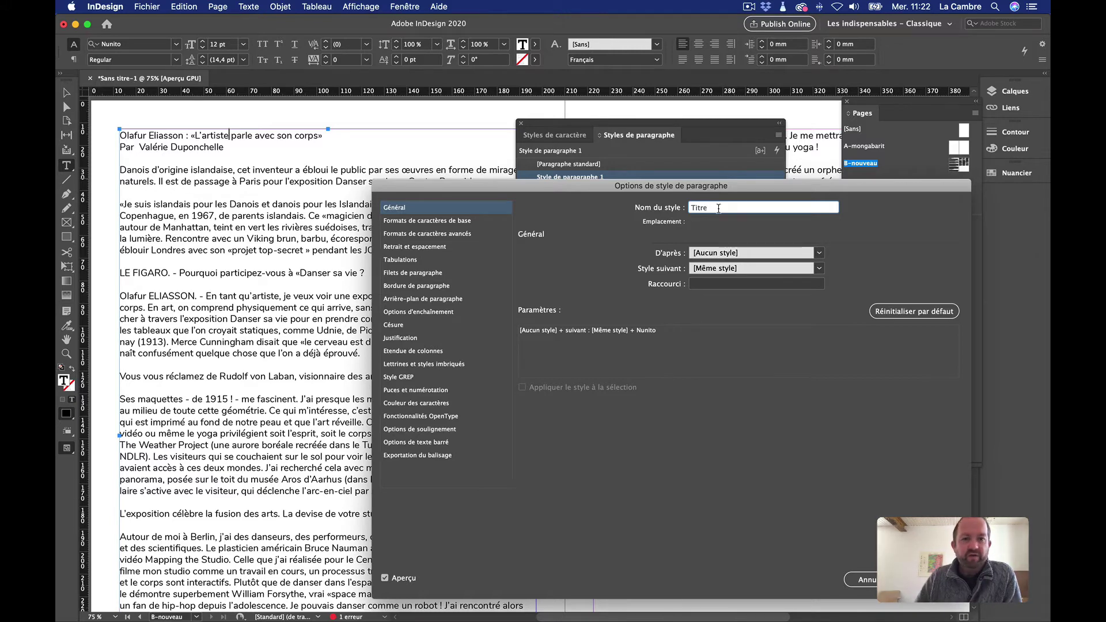
# Set the Titre style's font size to 41 pt in its basic character formats
pyautogui.click(392, 221)
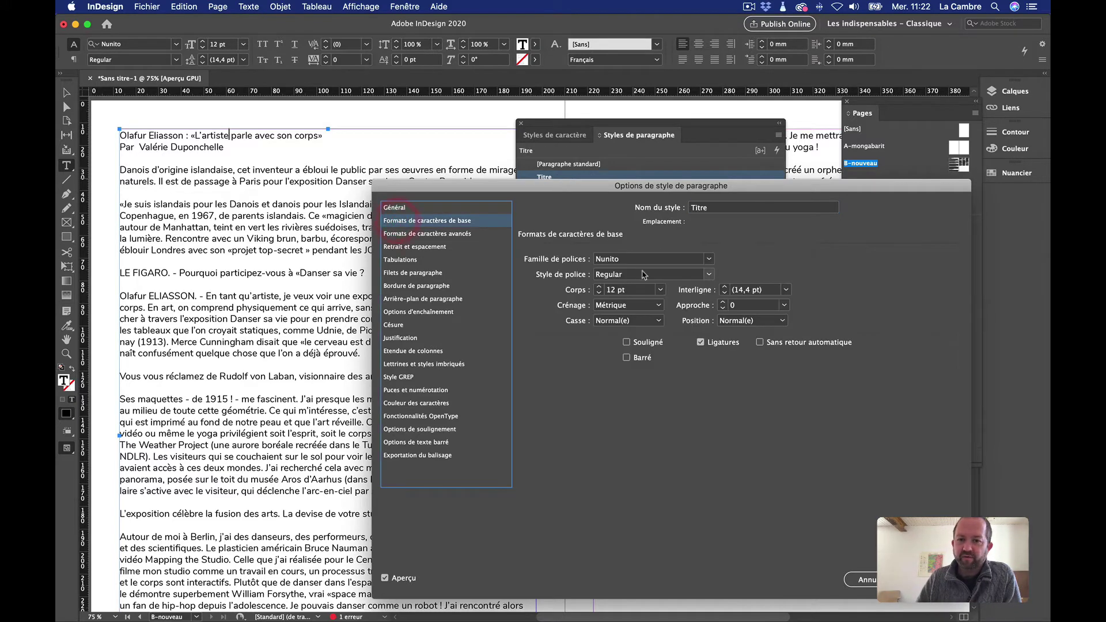
pyautogui.click(598, 286)
pyautogui.click(599, 286)
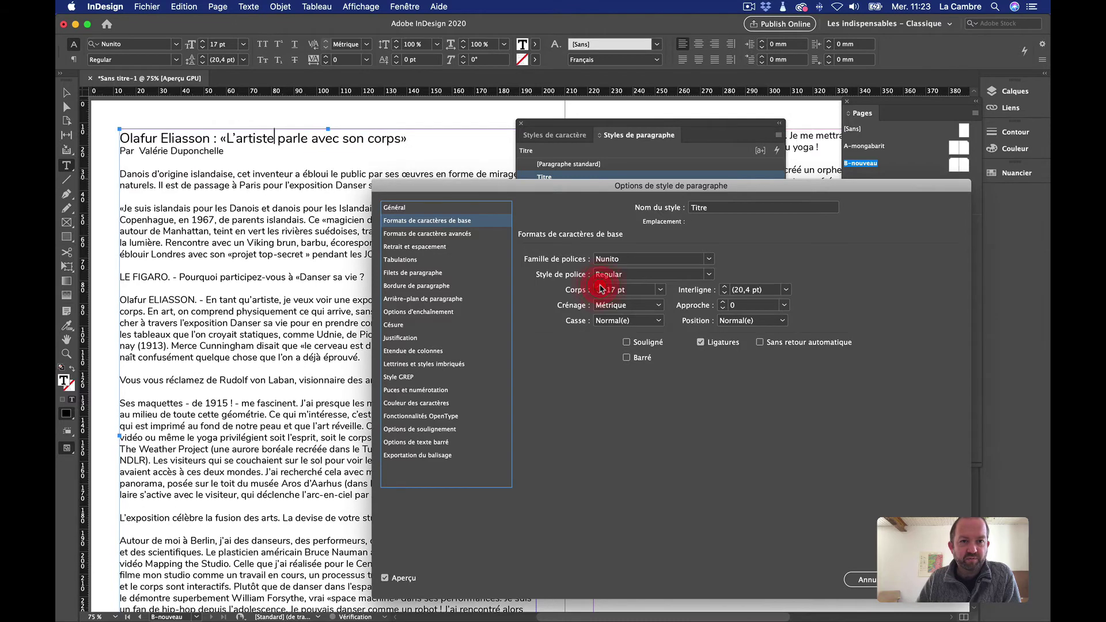
pyautogui.click(598, 286)
pyautogui.click(598, 286)
pyautogui.click(599, 286)
pyautogui.click(598, 286)
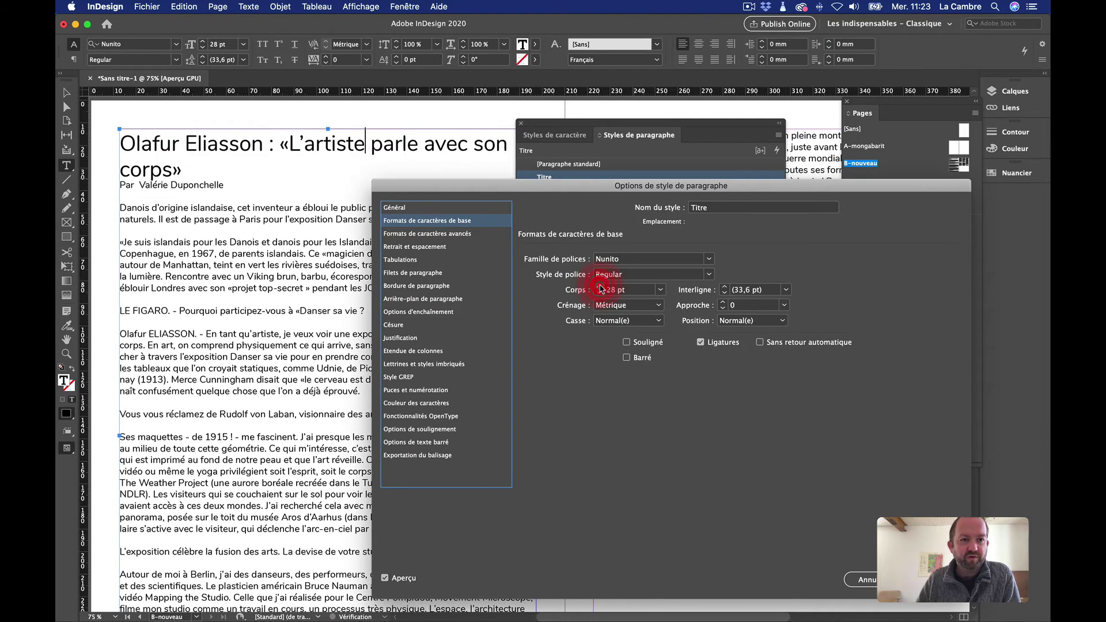
pyautogui.click(598, 286)
pyautogui.click(598, 287)
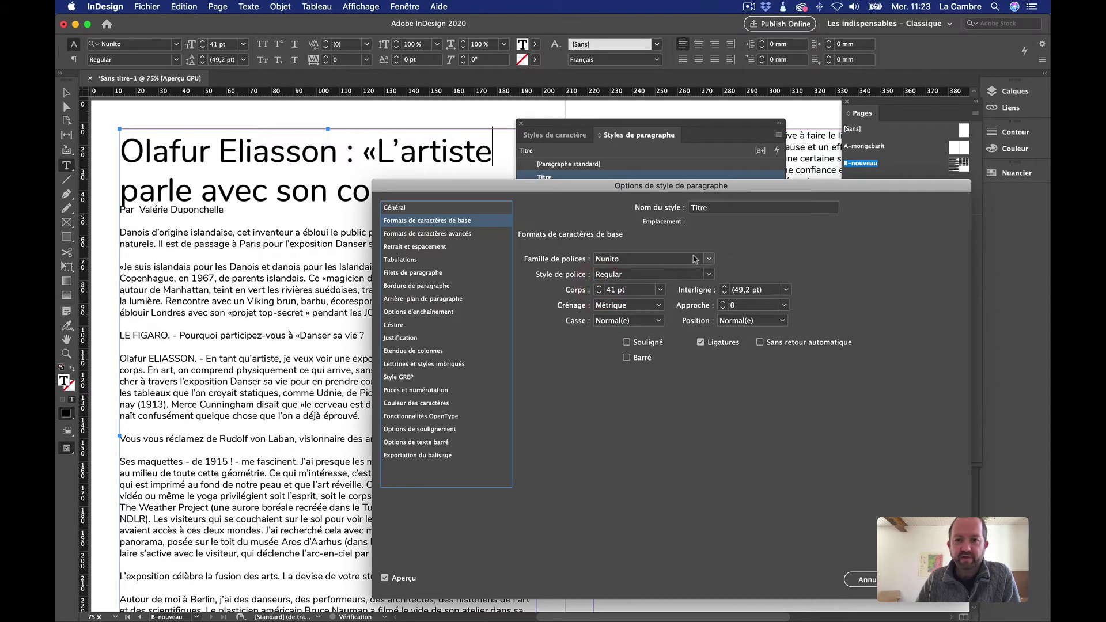
# Give the Titre style the Light font style and set its leading to 42 pt
pyautogui.click(709, 274)
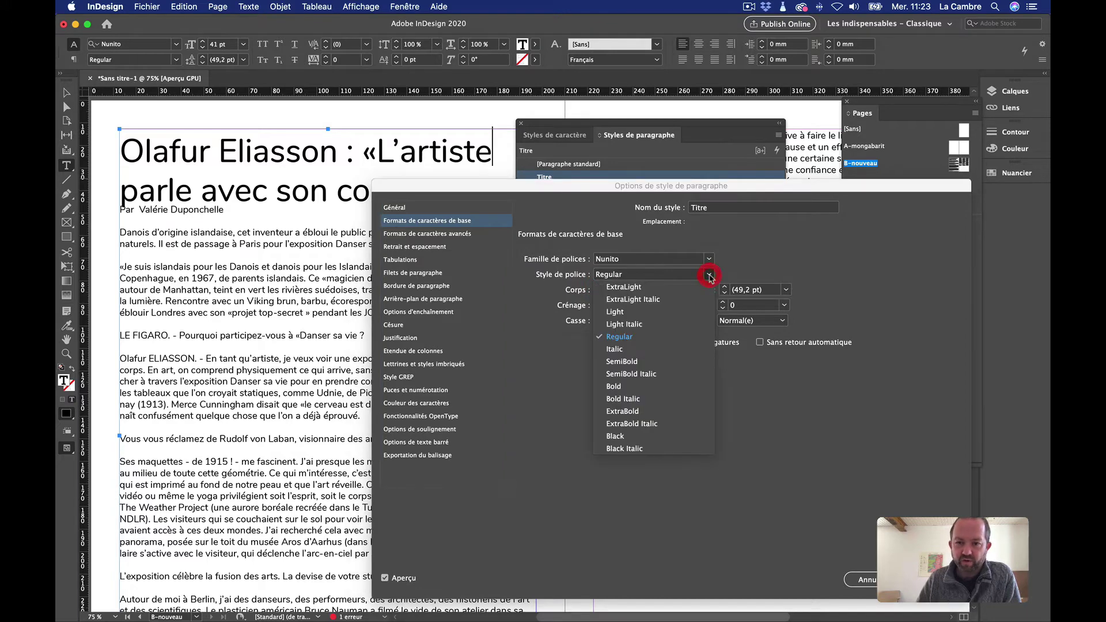
pyautogui.click(656, 314)
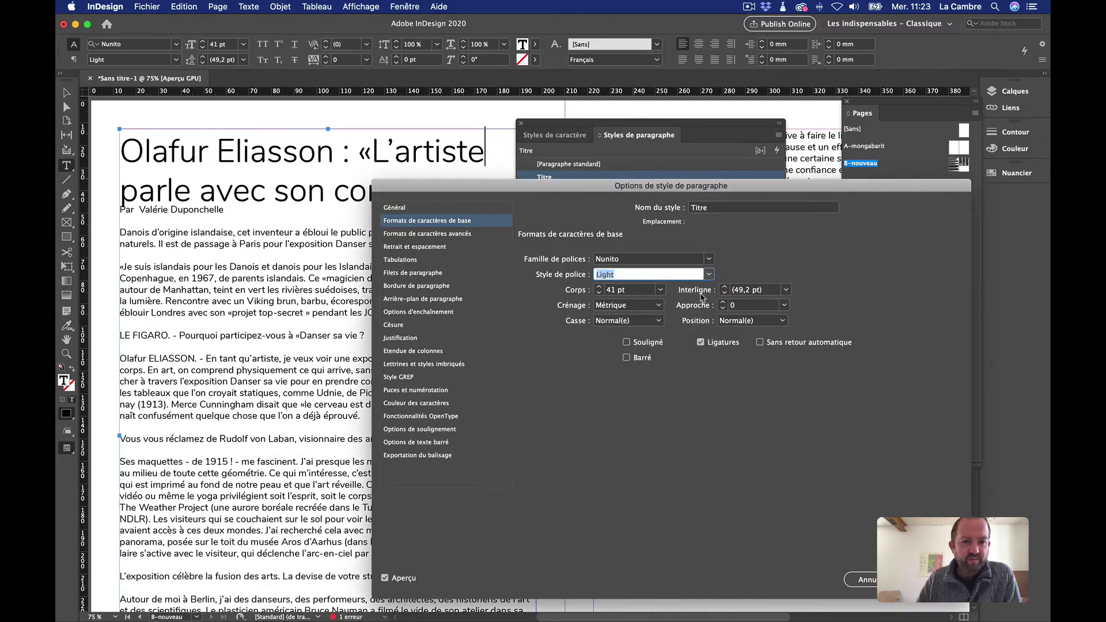
pyautogui.click(724, 294)
pyautogui.click(724, 294)
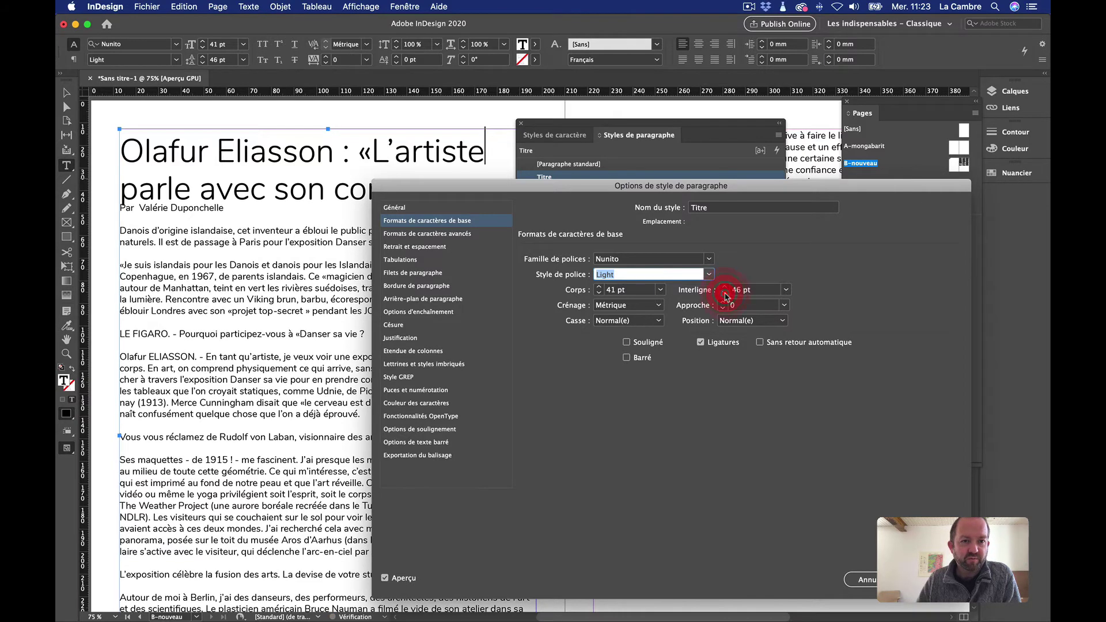
pyautogui.click(724, 295)
pyautogui.click(724, 294)
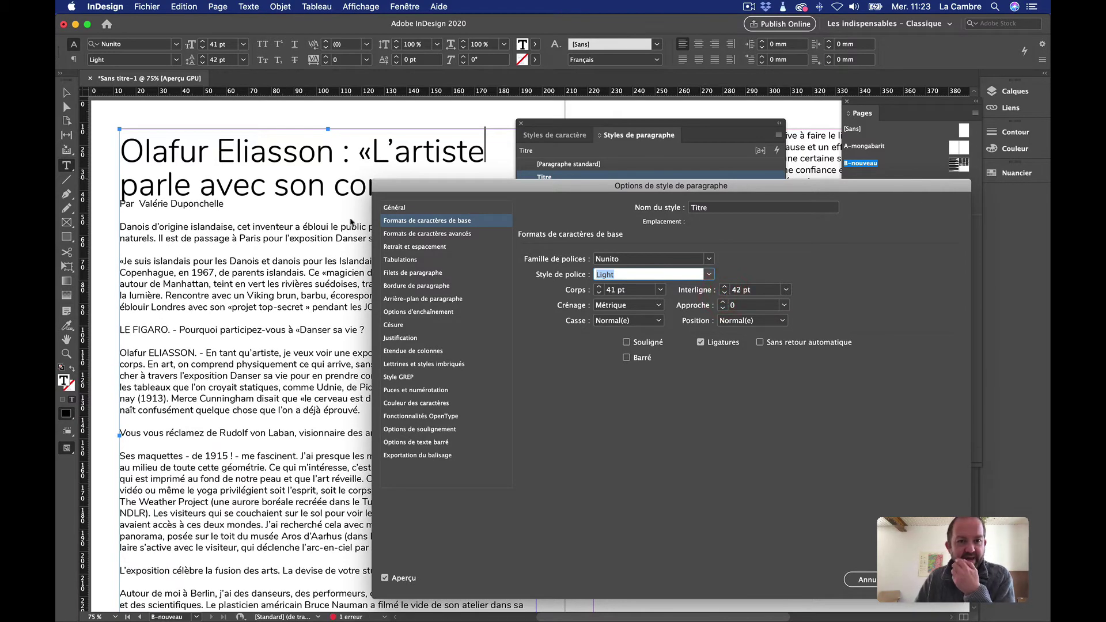
# Uncover the title behind the style options and set the Titre style's space after to 8 mm
pyautogui.moveTo(412, 186); pyautogui.dragTo(460, 176)
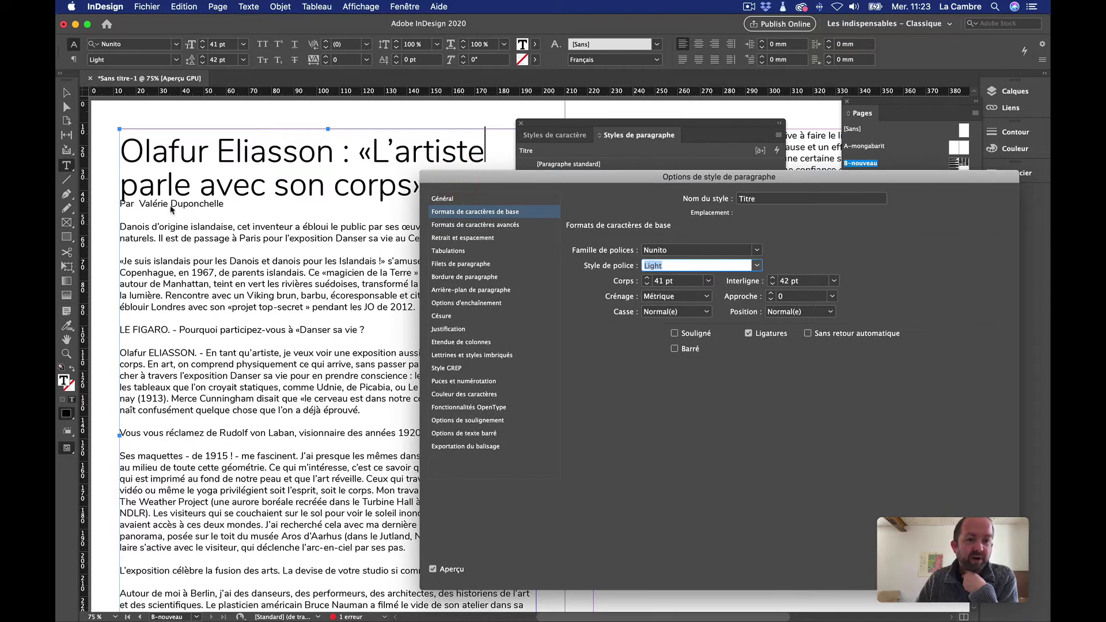
pyautogui.click(450, 236)
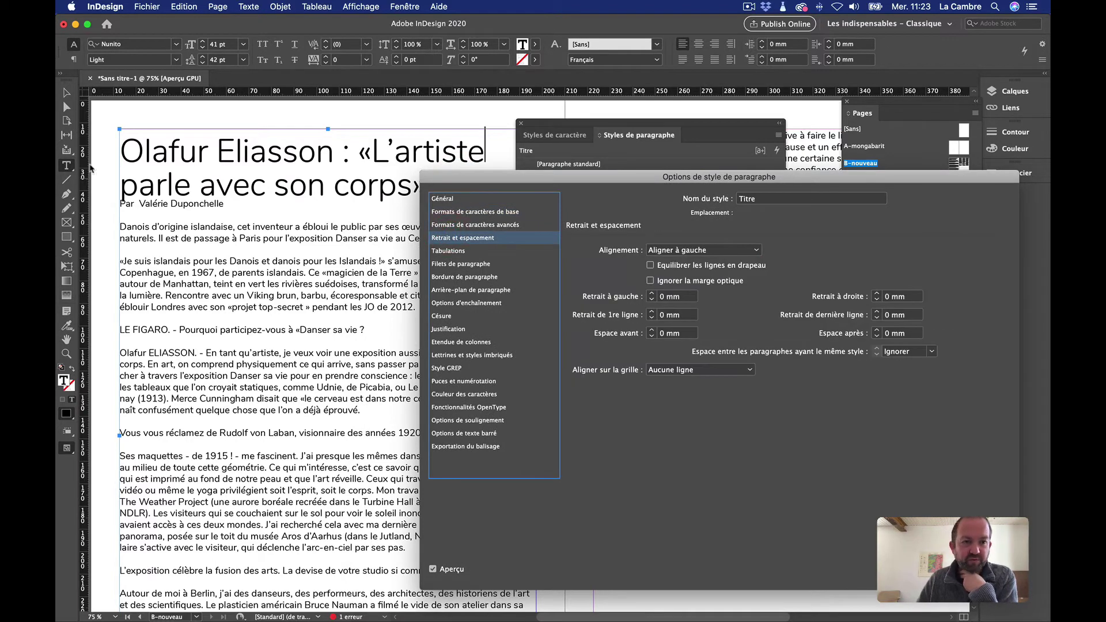
pyautogui.click(876, 332)
pyautogui.click(877, 333)
pyautogui.click(876, 333)
pyautogui.click(876, 332)
pyautogui.click(877, 332)
pyautogui.click(877, 333)
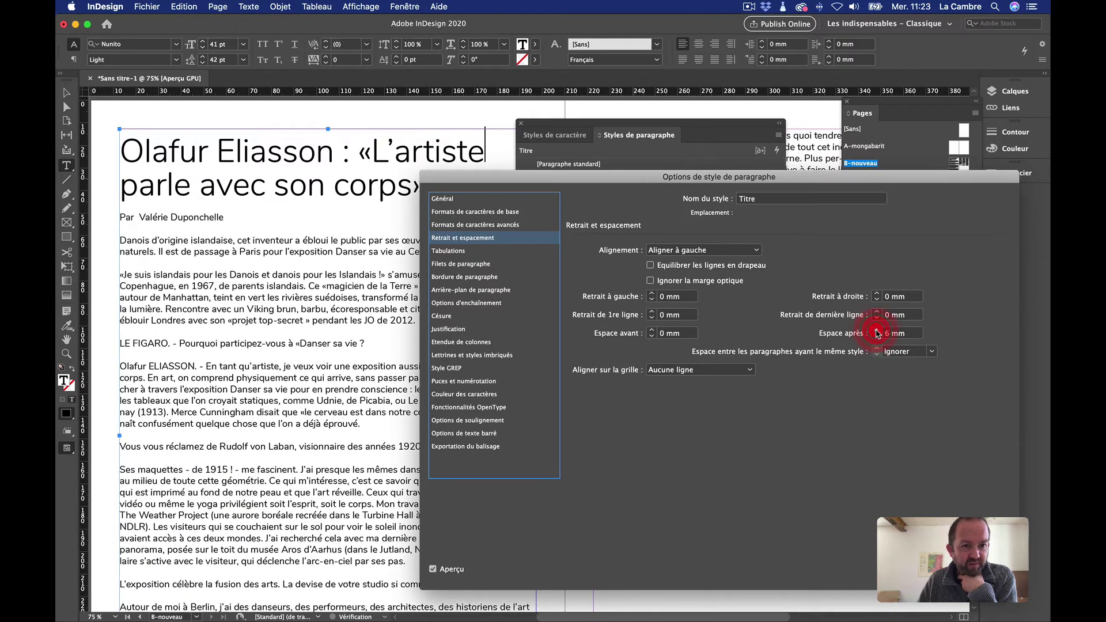
pyautogui.click(876, 332)
pyautogui.click(877, 332)
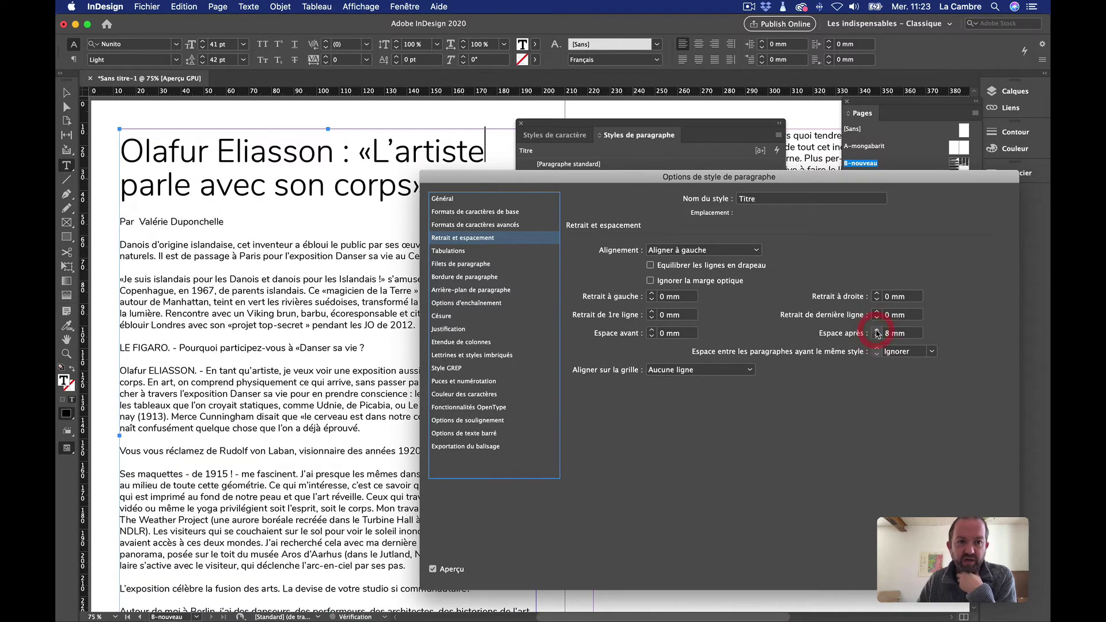
# Set the Titre style's character colour to the red swatch C=15 M=100 J=100 N=0 and confirm the style options
pyautogui.click(455, 395)
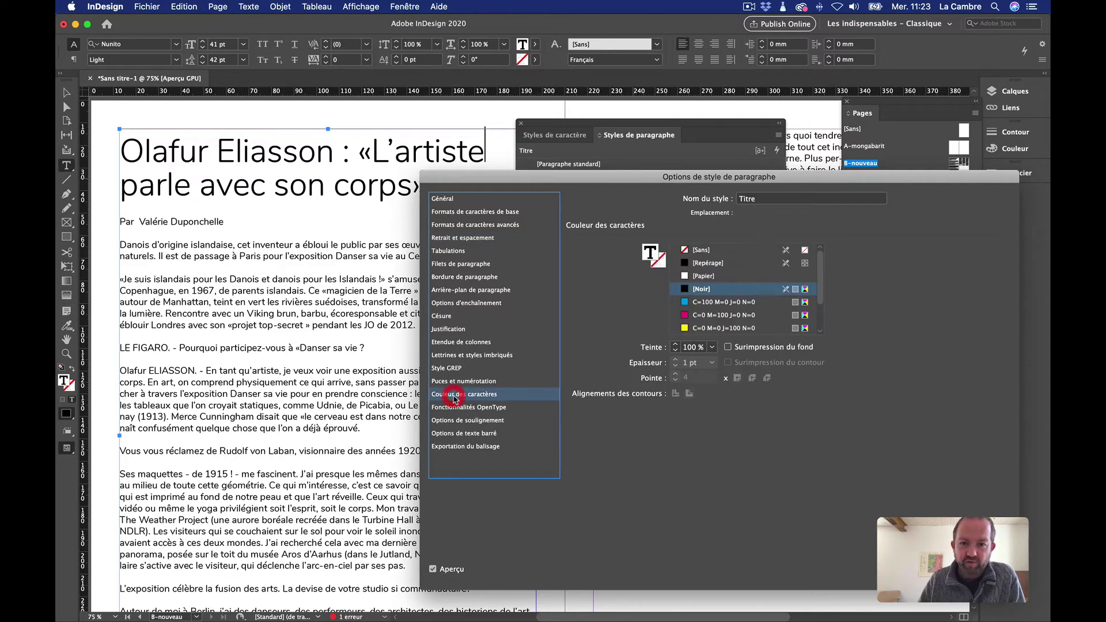
pyautogui.scroll(-3, 730, 320)
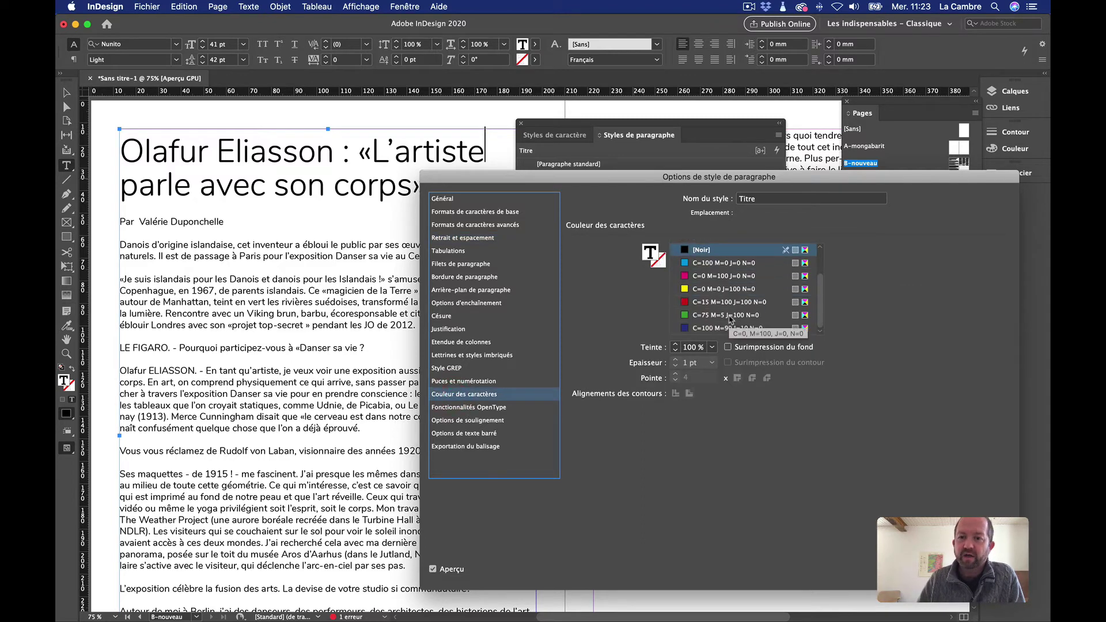
pyautogui.click(727, 302)
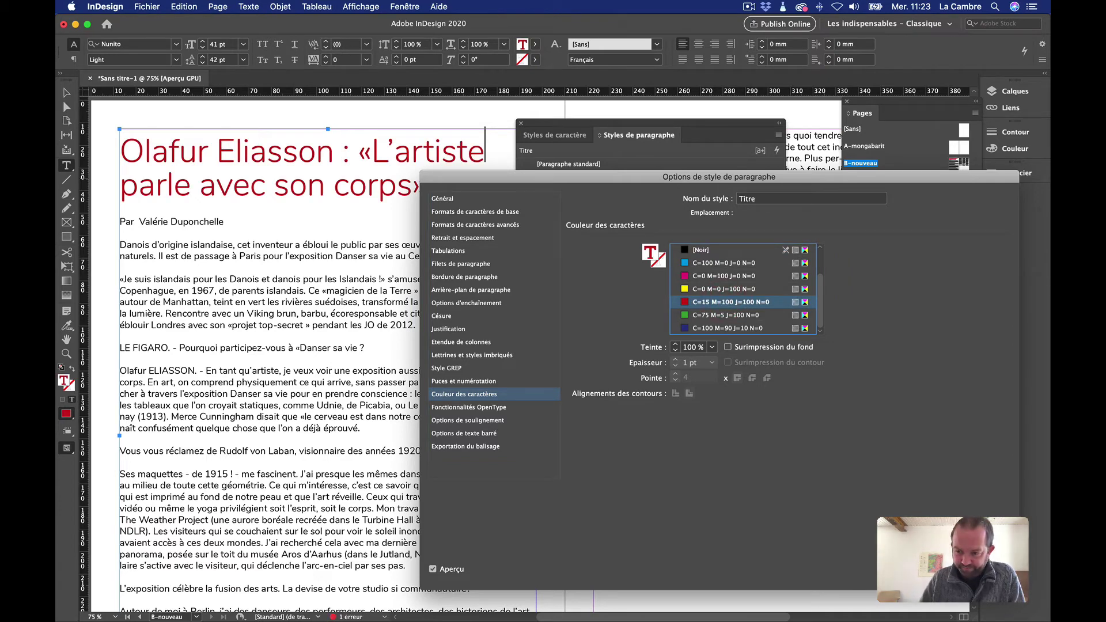
pyautogui.click(986, 569)
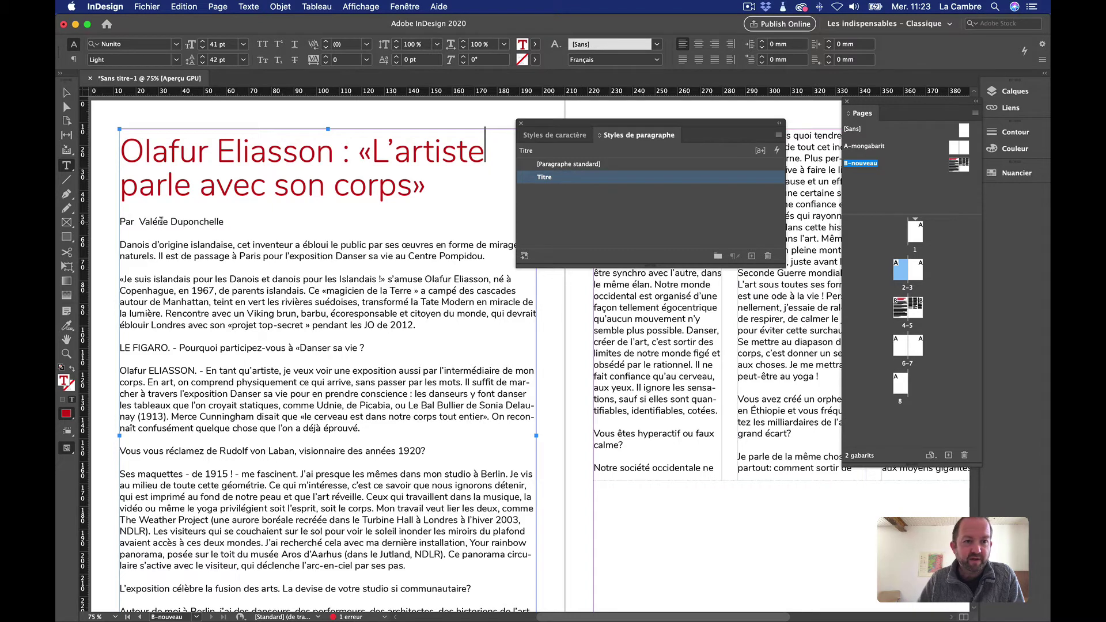
# Compare the styles of the intro and title, and apply the Titre style to the question "L'exposition célèbre la fusion des arts"
pyautogui.click(179, 255)
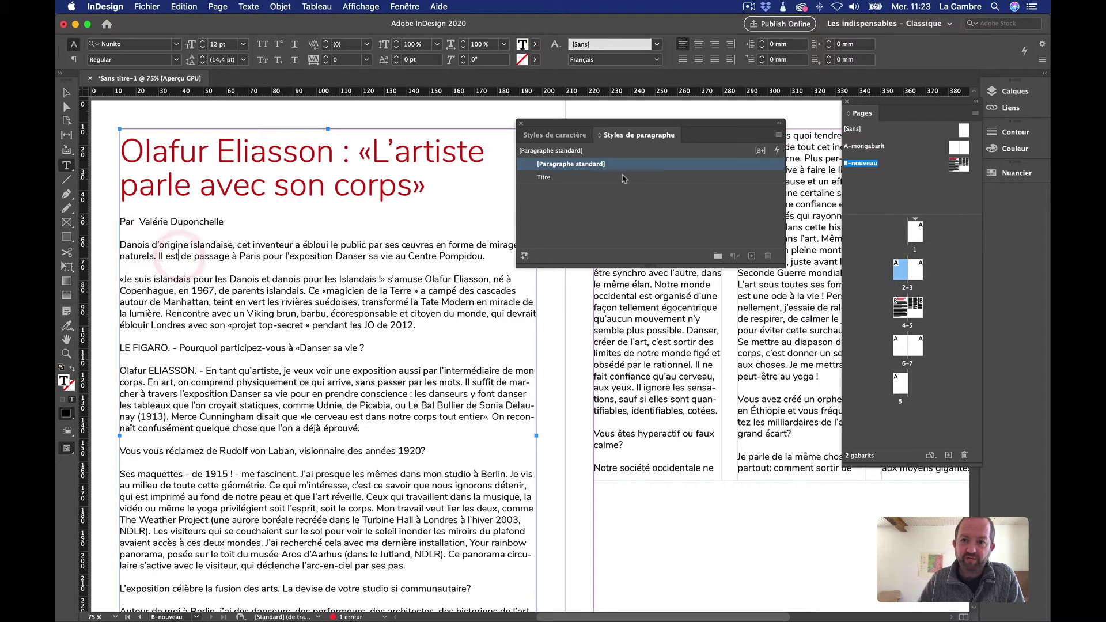
pyautogui.click(258, 182)
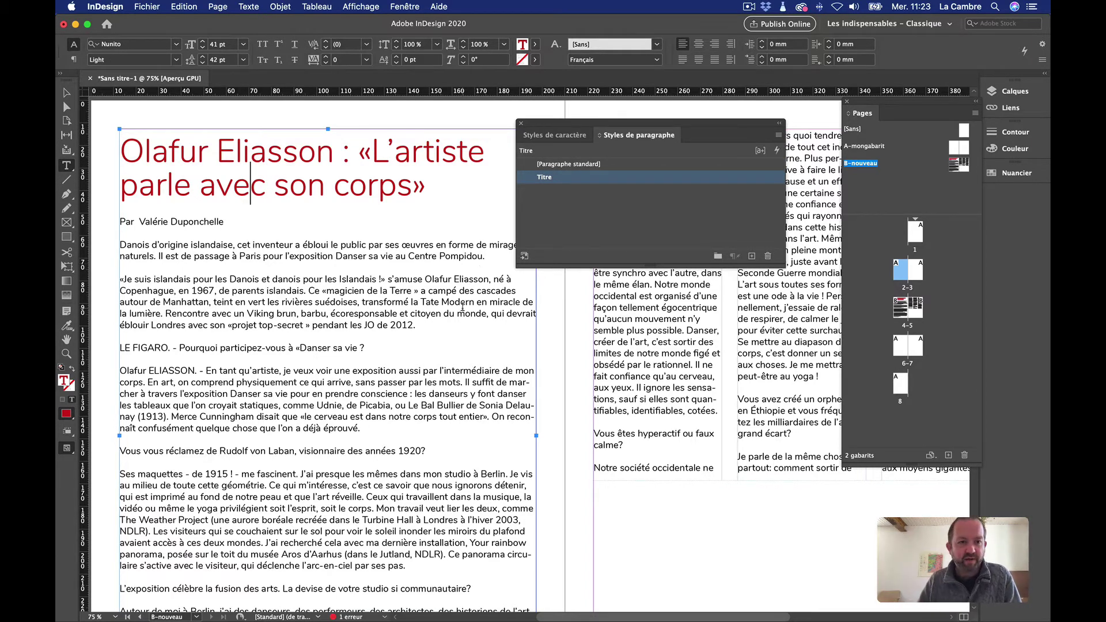
pyautogui.scroll(-10, 462, 307)
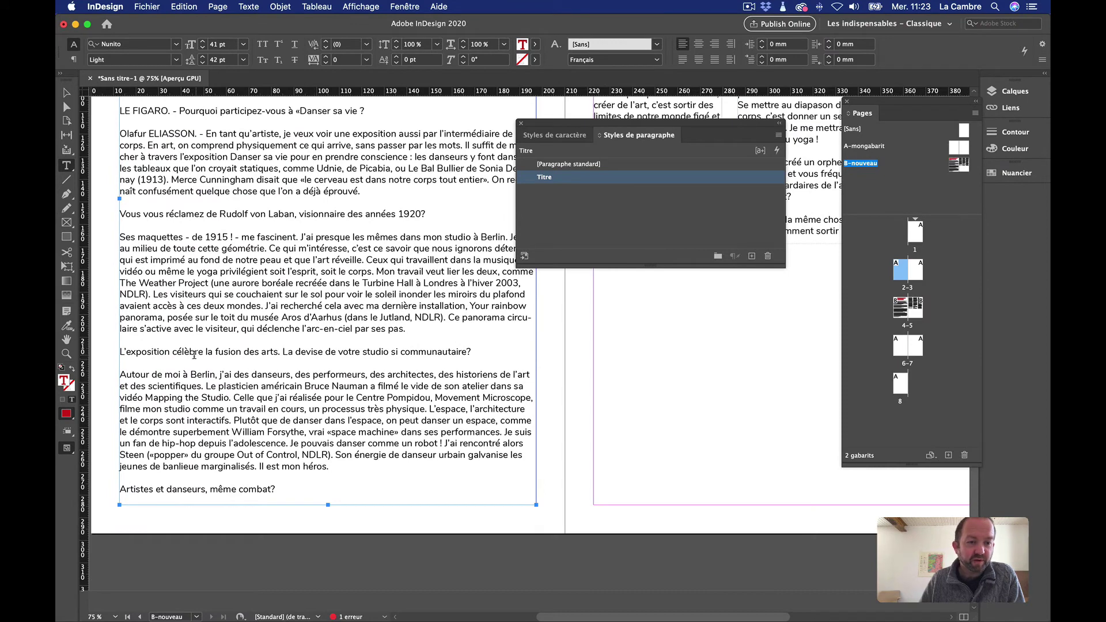
pyautogui.click(194, 359)
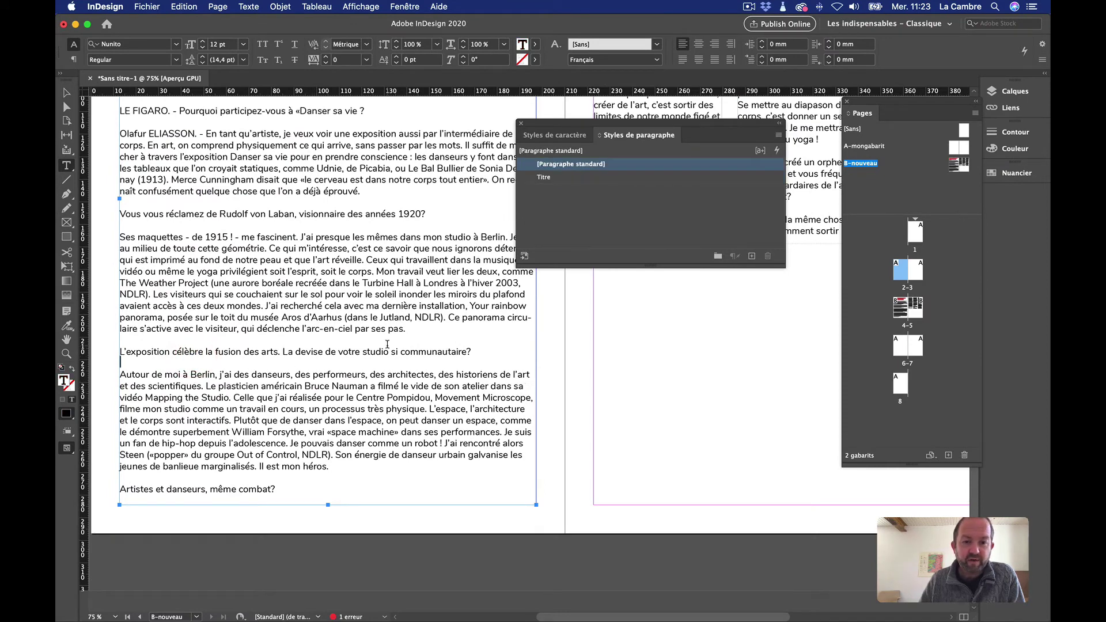
pyautogui.click(387, 345)
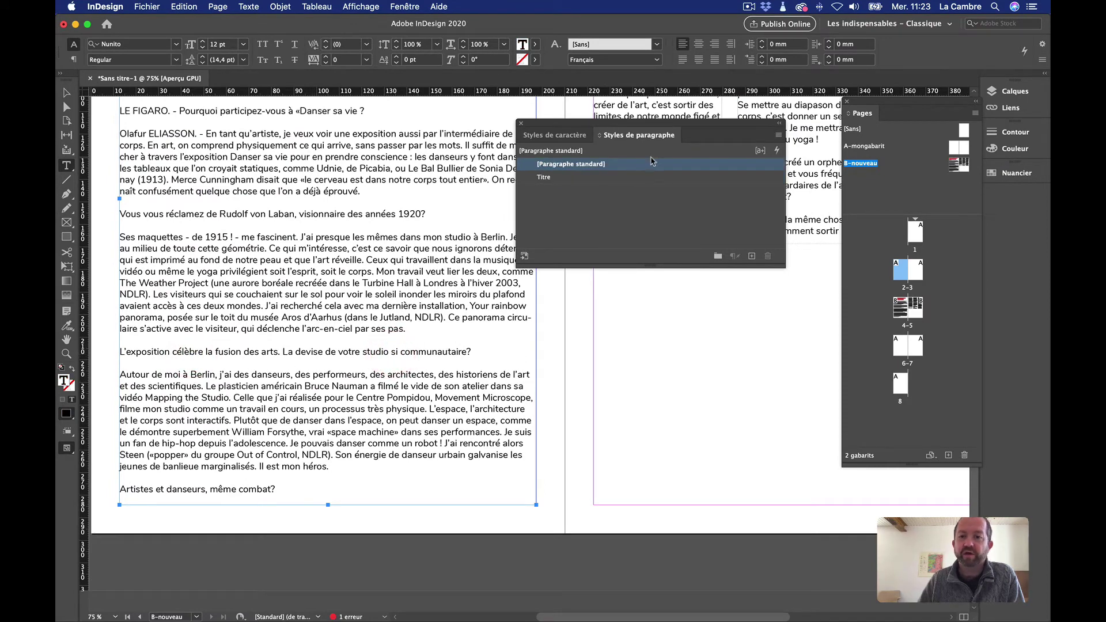
pyautogui.click(576, 178)
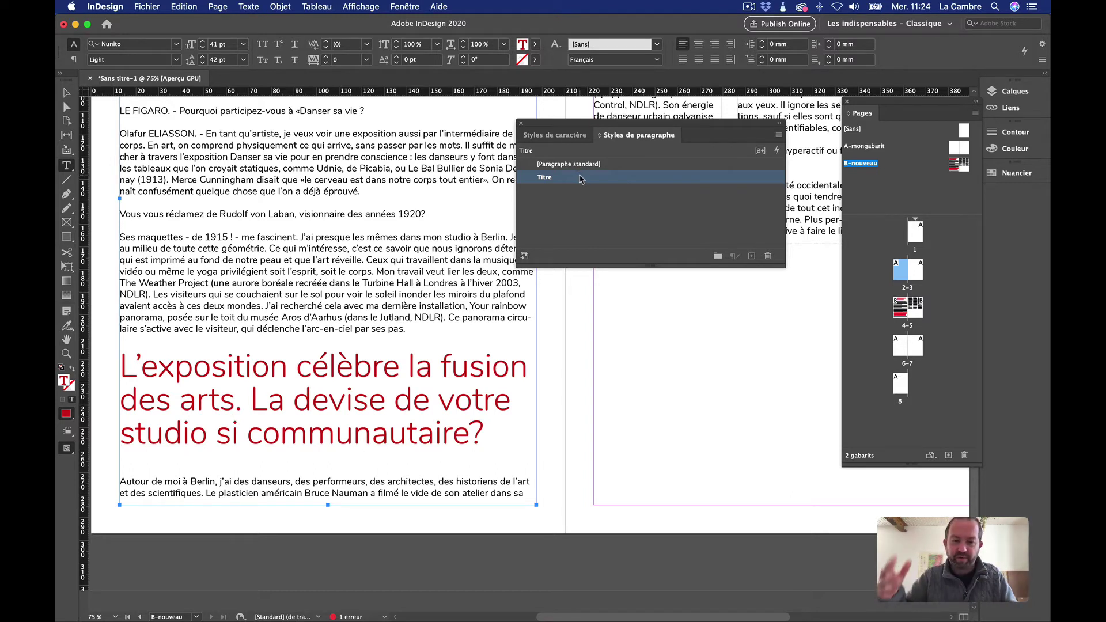
# Undo the Titre style on the question "L'exposition célèbre la fusion des arts"
pyautogui.click(195, 8)
pyautogui.click(216, 19)
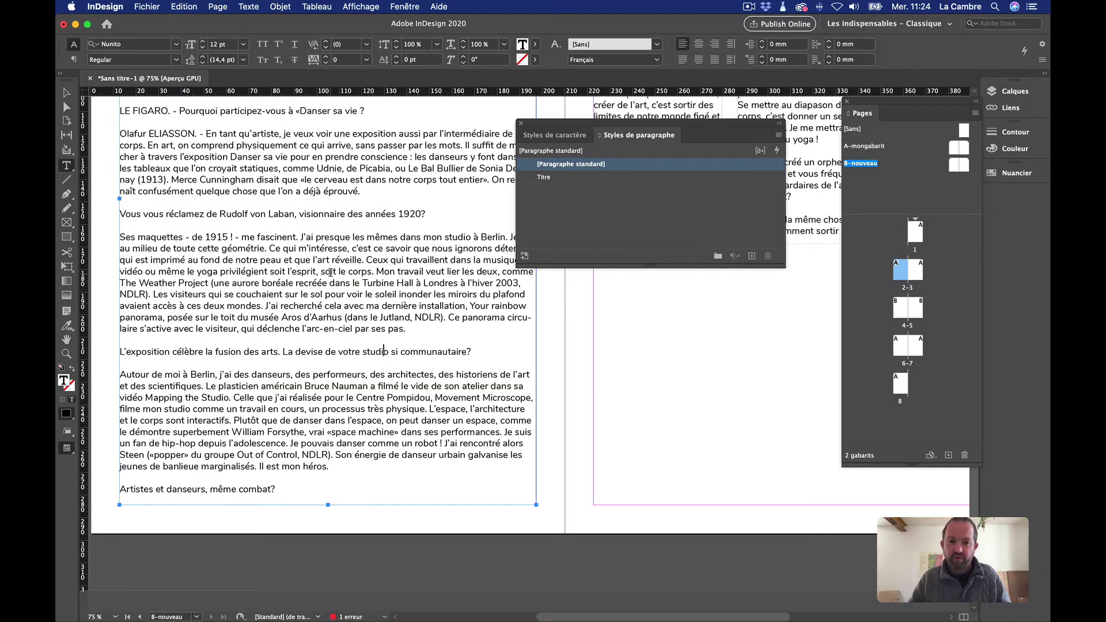
# Try the Titre style on the answer paragraph beginning "Ses maquettes - de 1915 !", and undo it
pyautogui.click(302, 270)
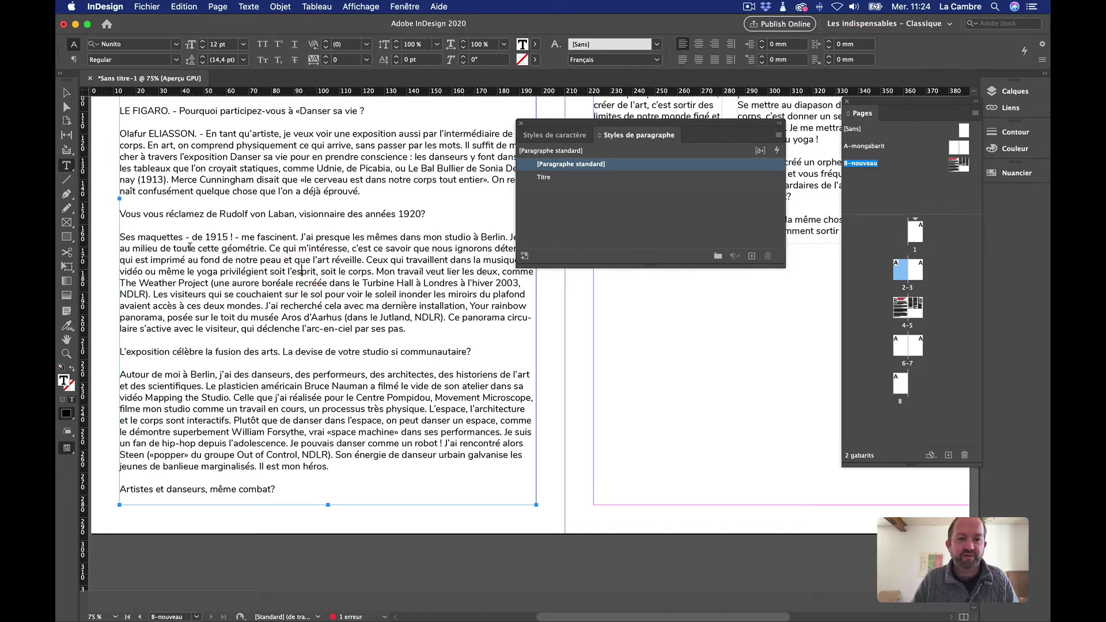
pyautogui.click(550, 177)
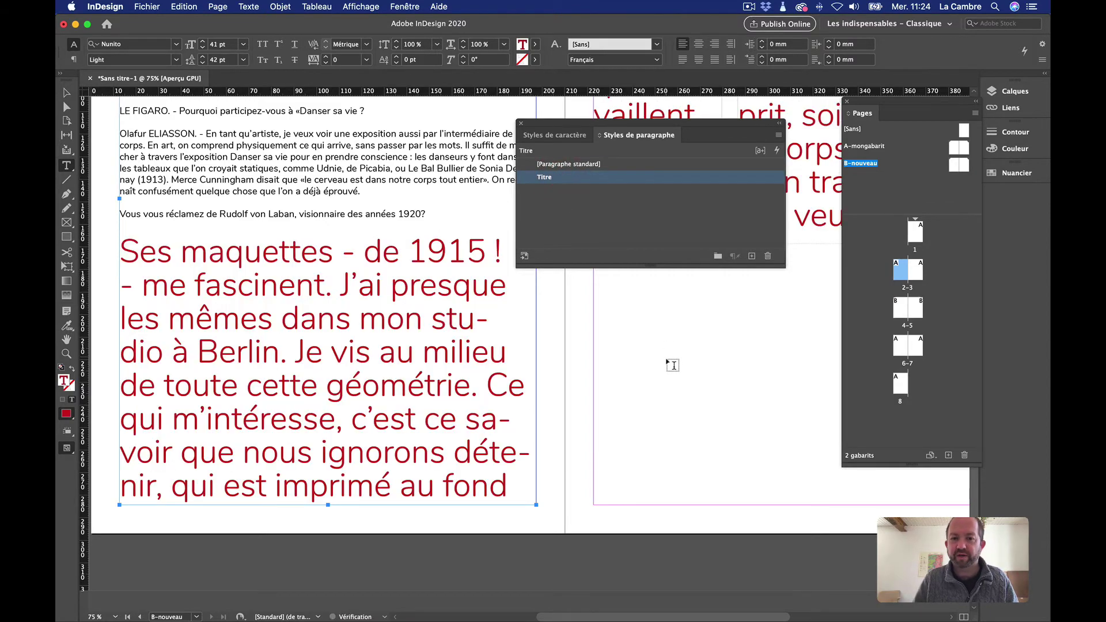
pyautogui.scroll(5, 673, 365)
pyautogui.scroll(-5, 673, 365)
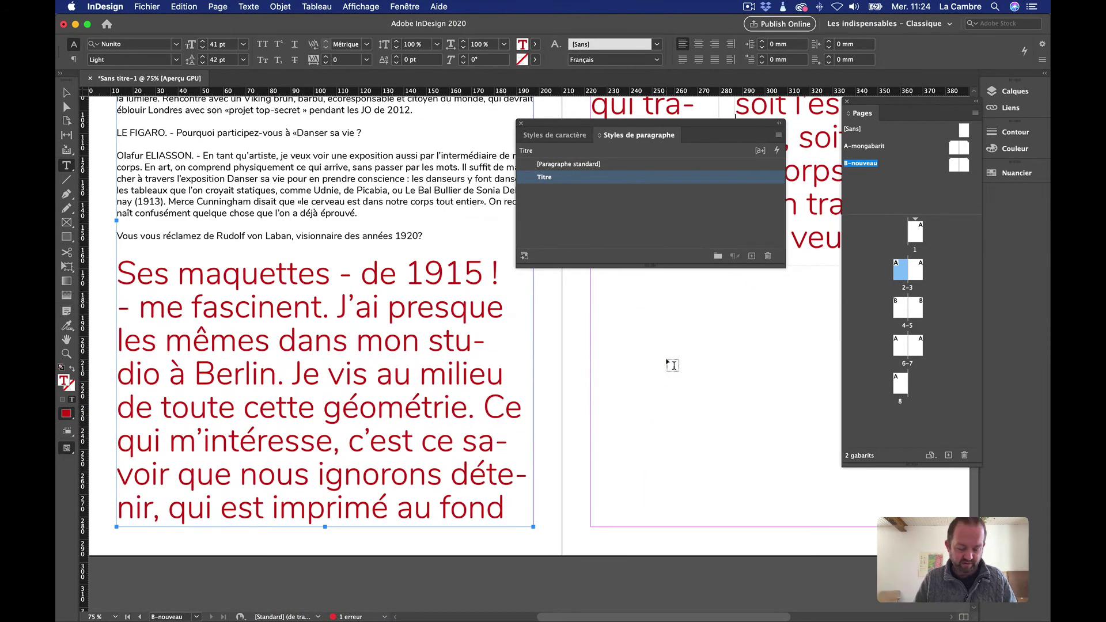
pyautogui.press('super+z')
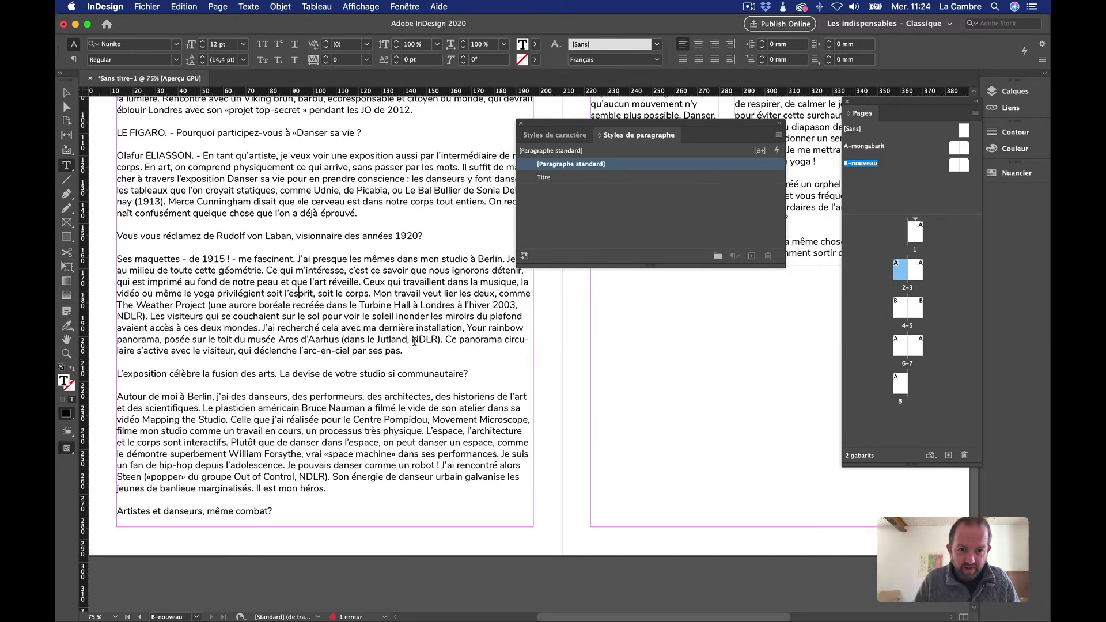
# Insert a paragraph break before "Ce panorama circulaire" in the "Ses maquettes" answer, and remove it again
pyautogui.click(446, 339)
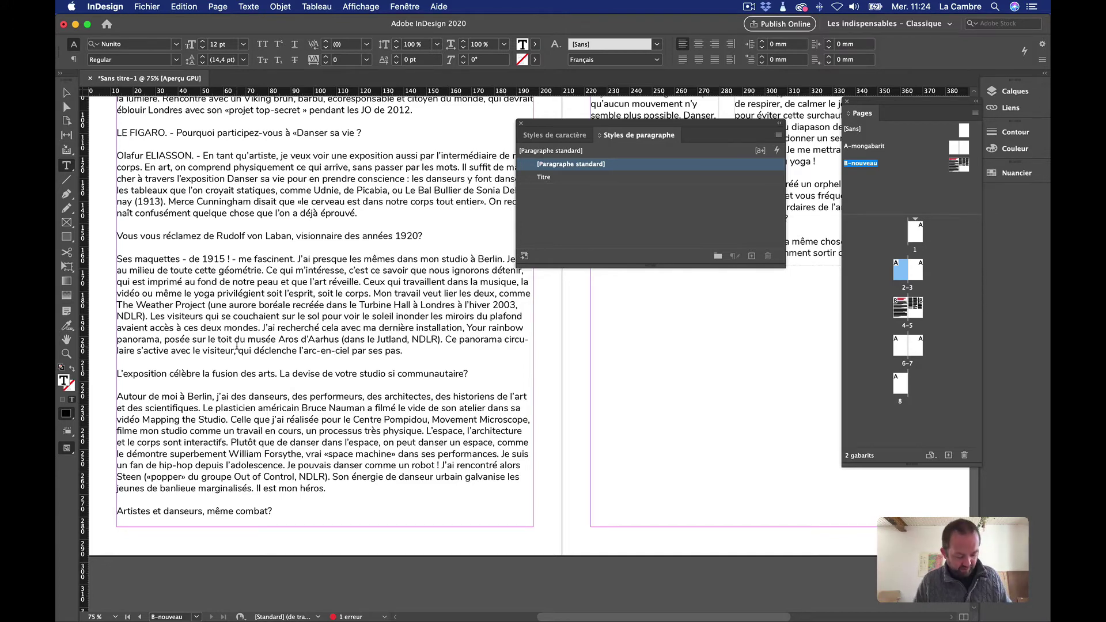
pyautogui.press('Return')
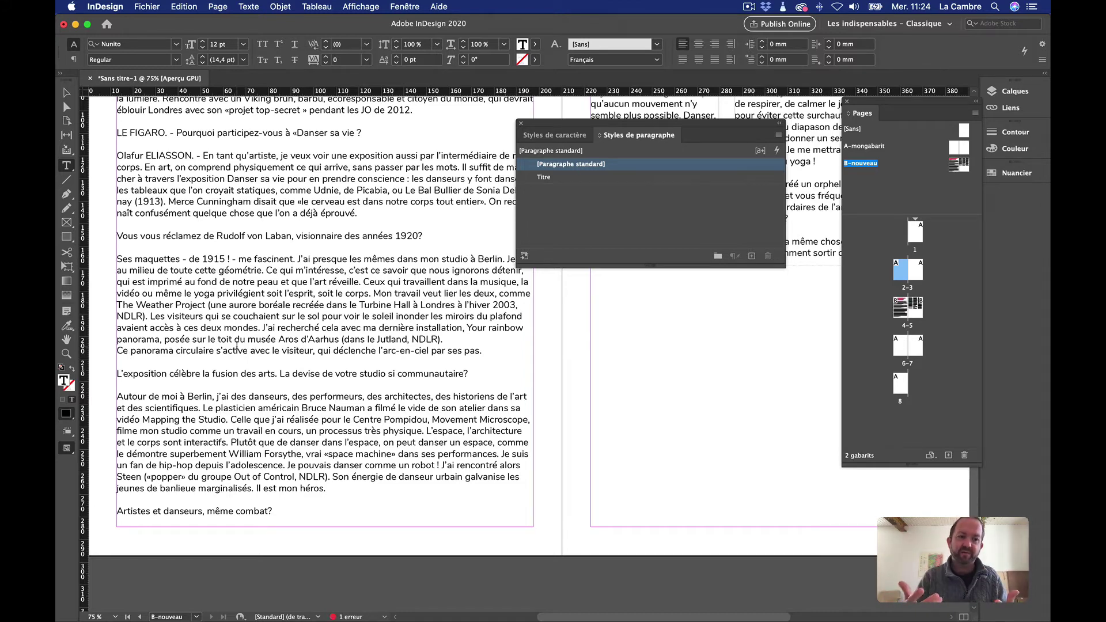
pyautogui.press('BackSpace')
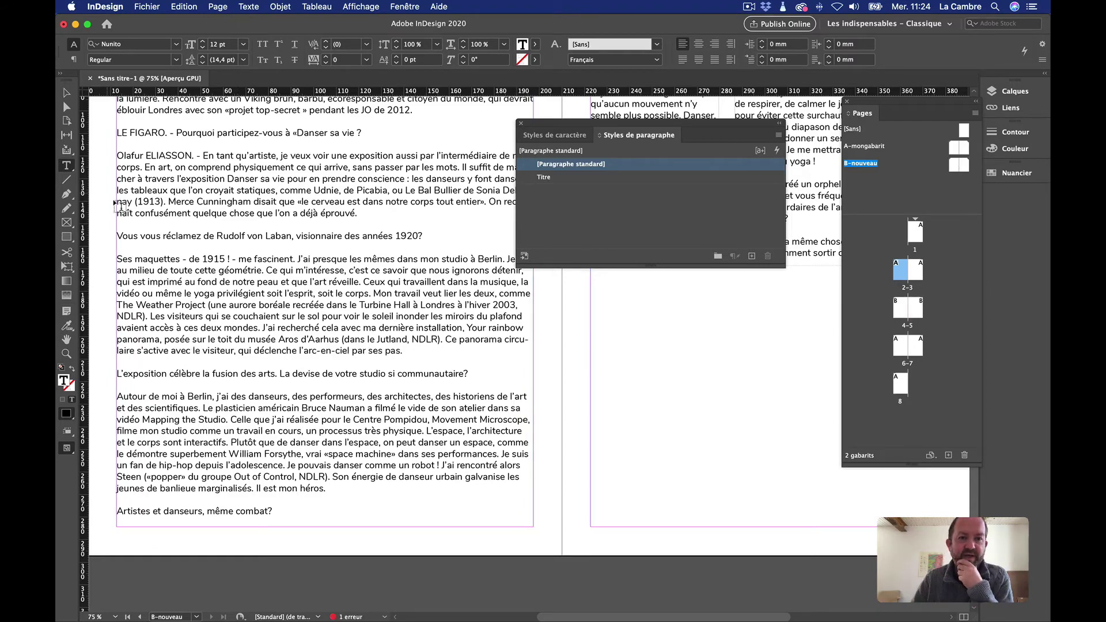
# Create a paragraph style from the author byline under the title, apply it there and name it Auteur
pyautogui.scroll(5, 239, 205)
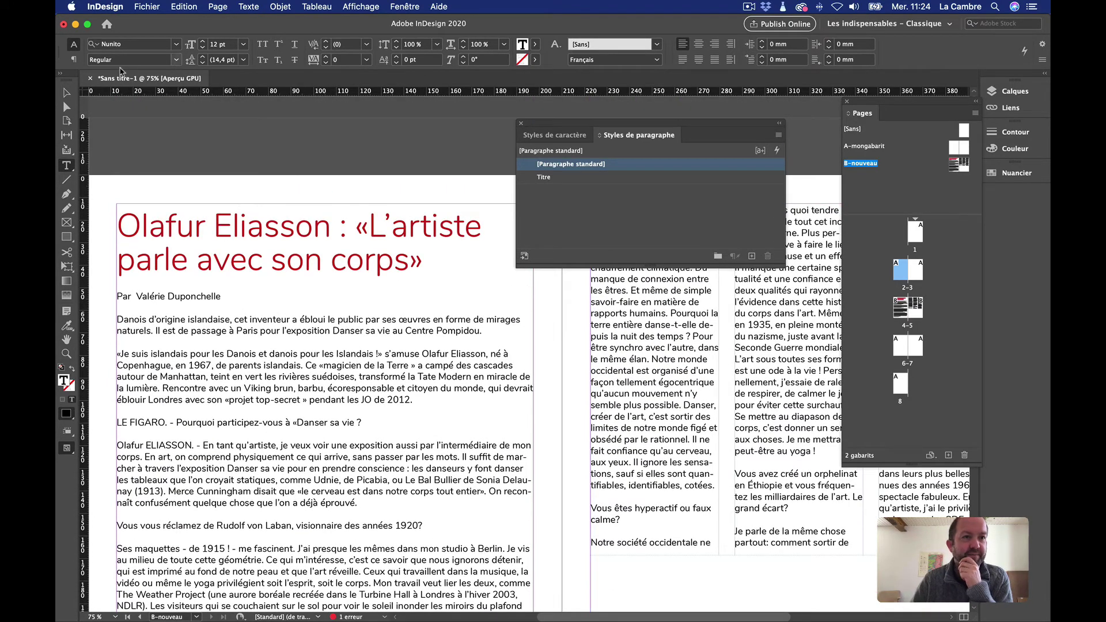
pyautogui.click(67, 93)
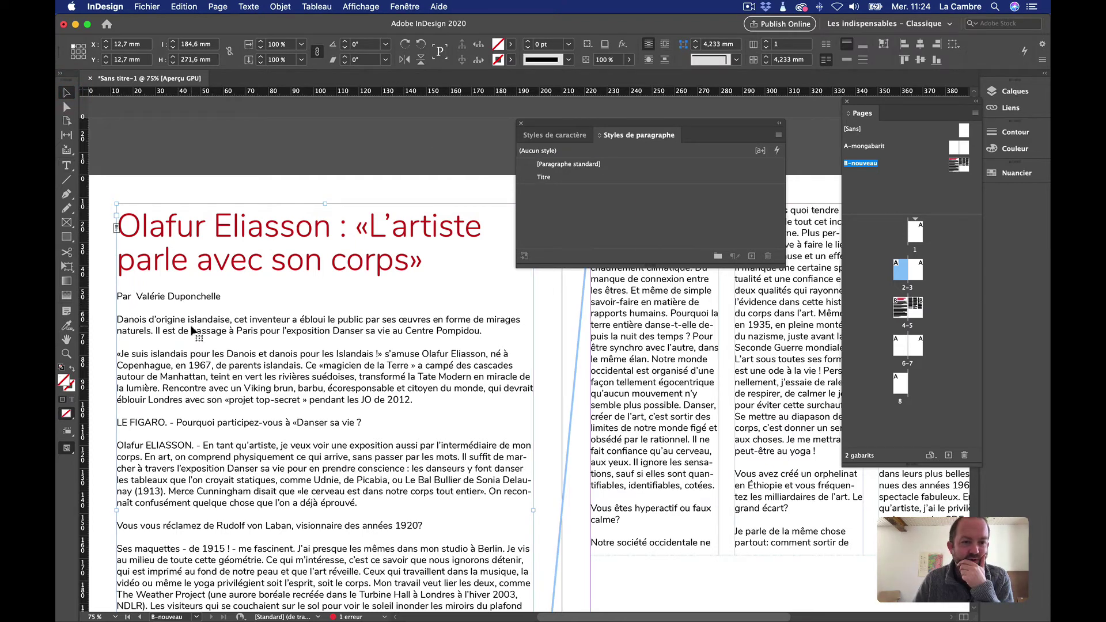
pyautogui.scroll(-1, 193, 330)
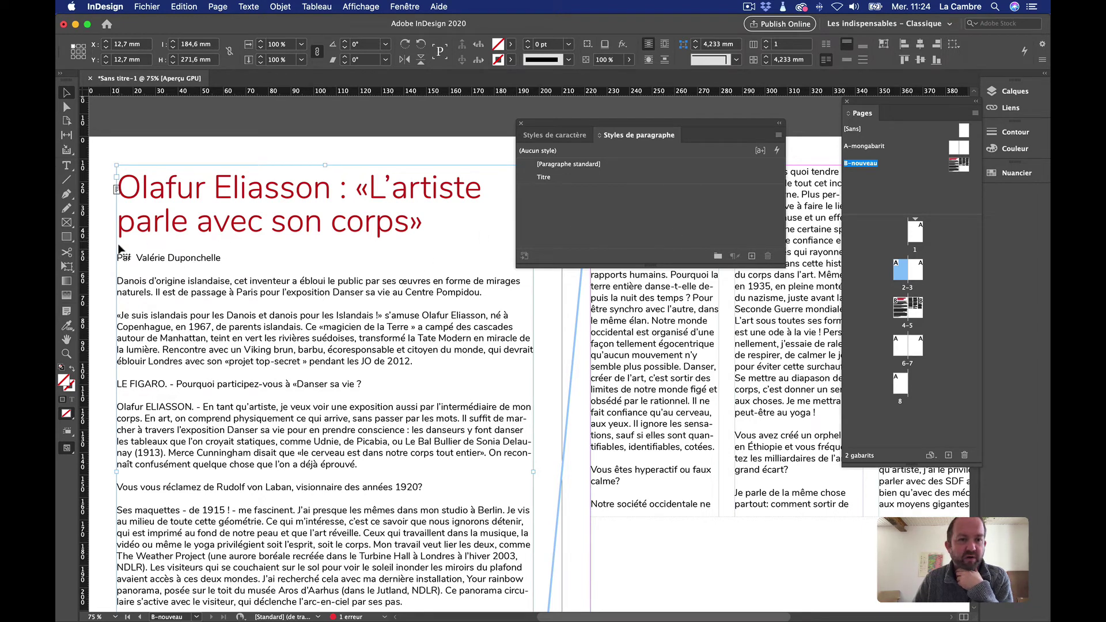
pyautogui.tripleClick(177, 260)
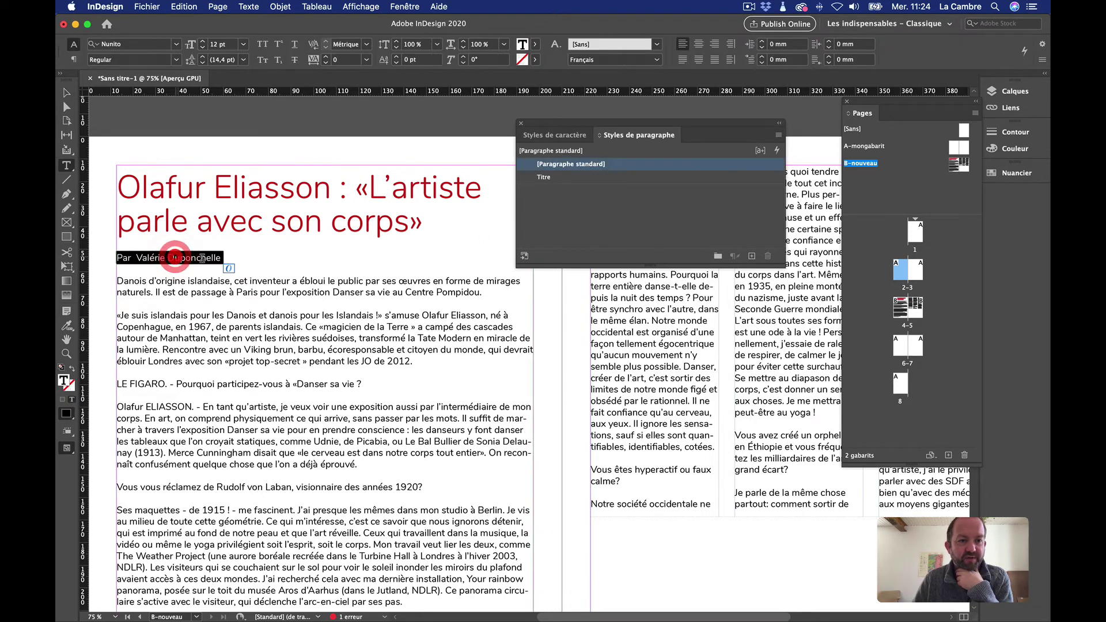
pyautogui.click(200, 259)
pyautogui.click(750, 255)
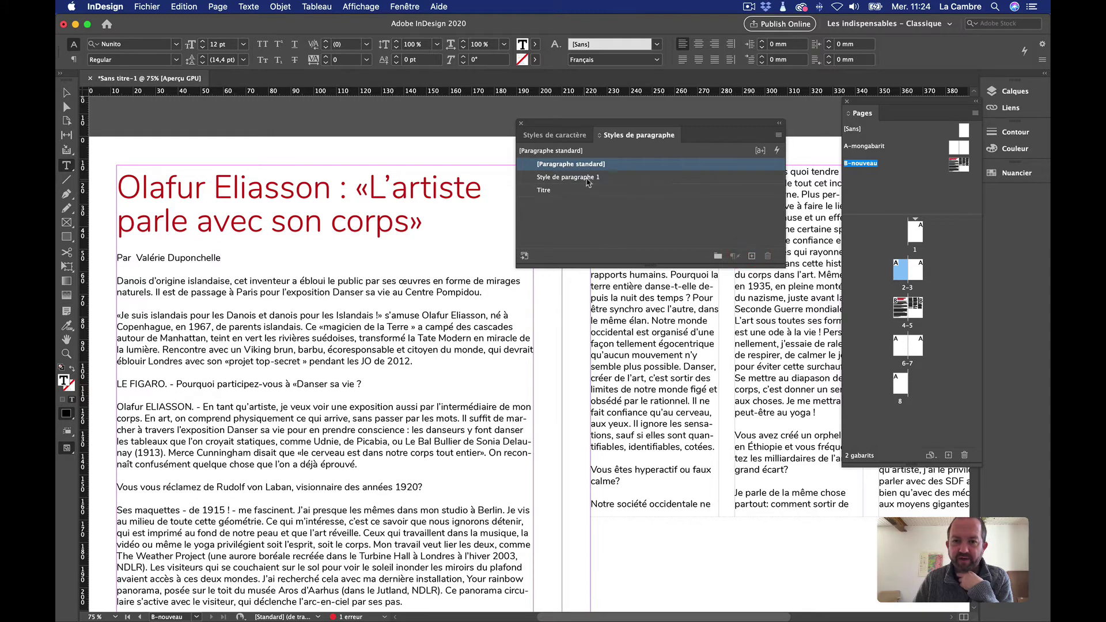
pyautogui.click(609, 180)
pyautogui.doubleClick(609, 180)
pyautogui.write('Auteur')
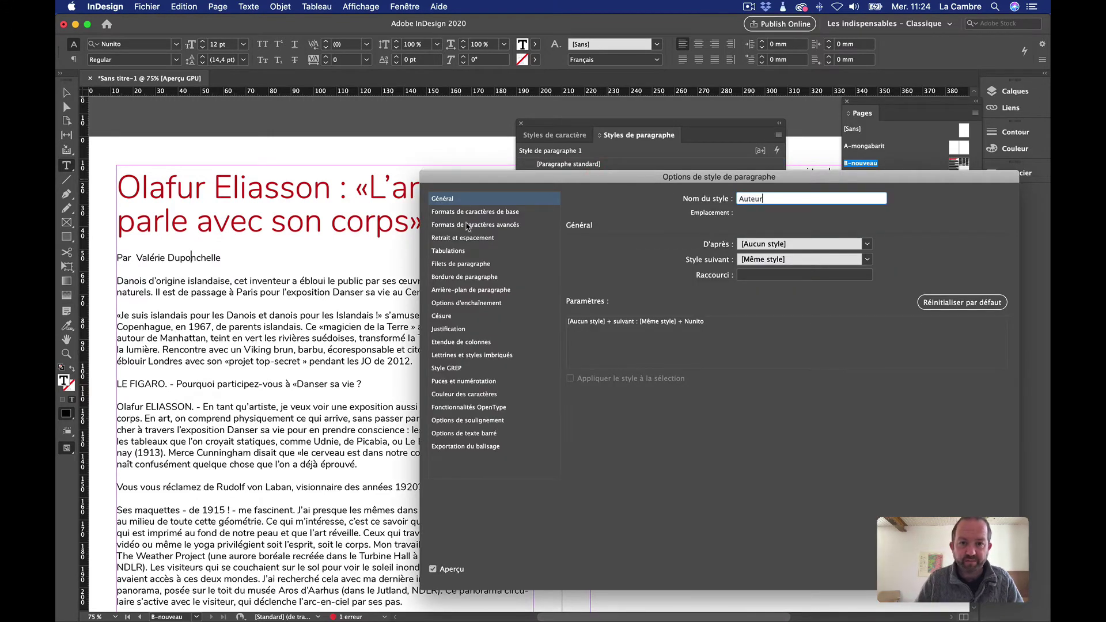
# Set the Auteur style's font size to 11 pt and its black character colour to a 60 % tint
pyautogui.click(470, 213)
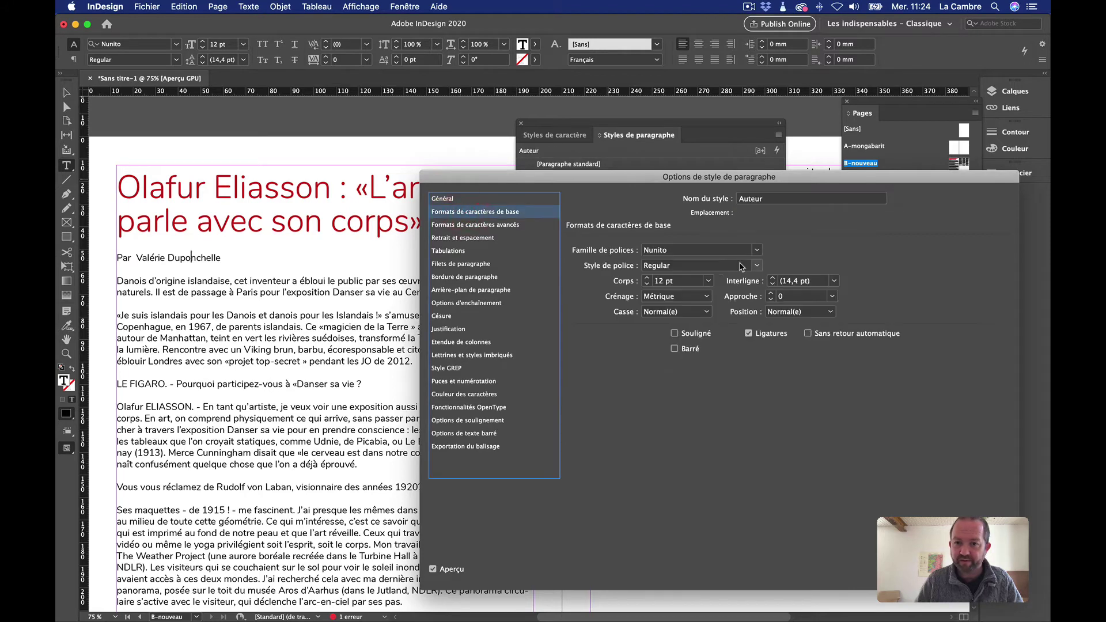
pyautogui.click(647, 284)
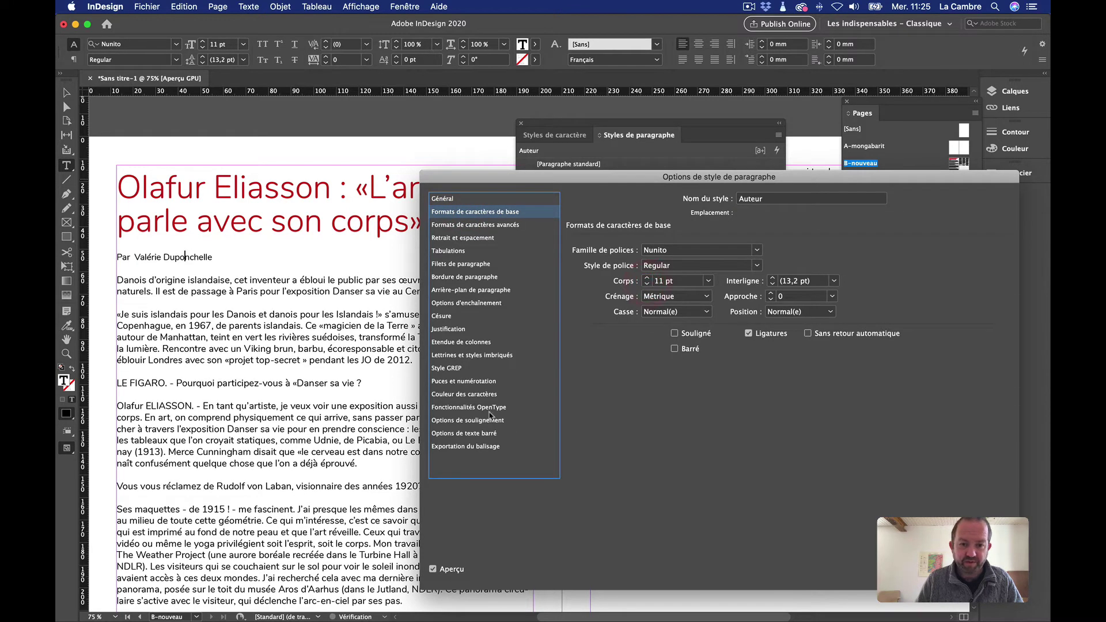
pyautogui.click(463, 396)
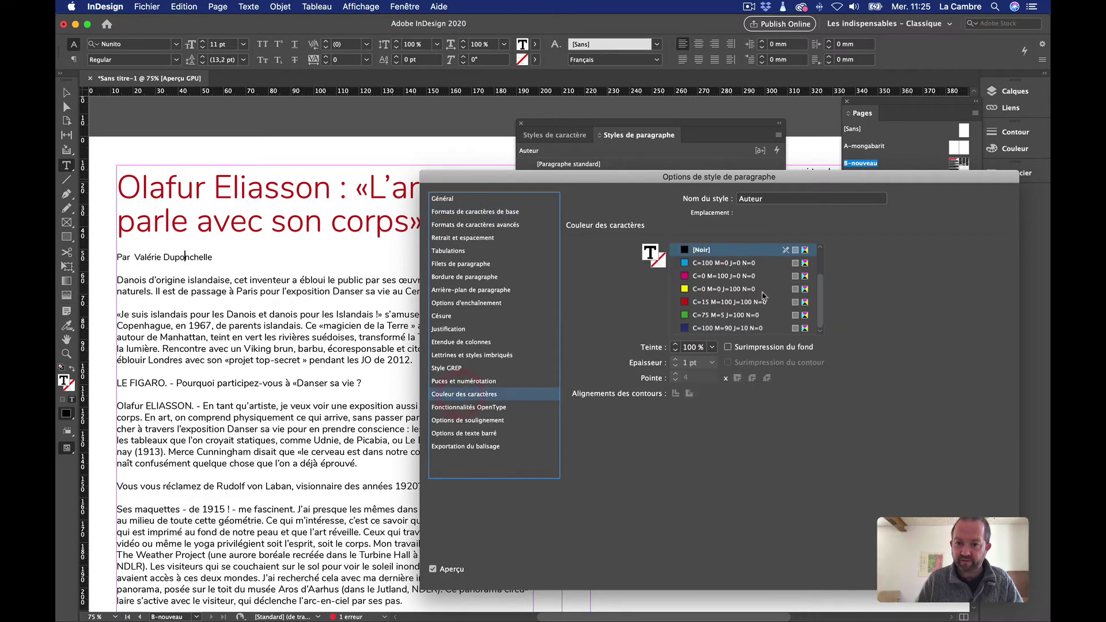
pyautogui.click(675, 350)
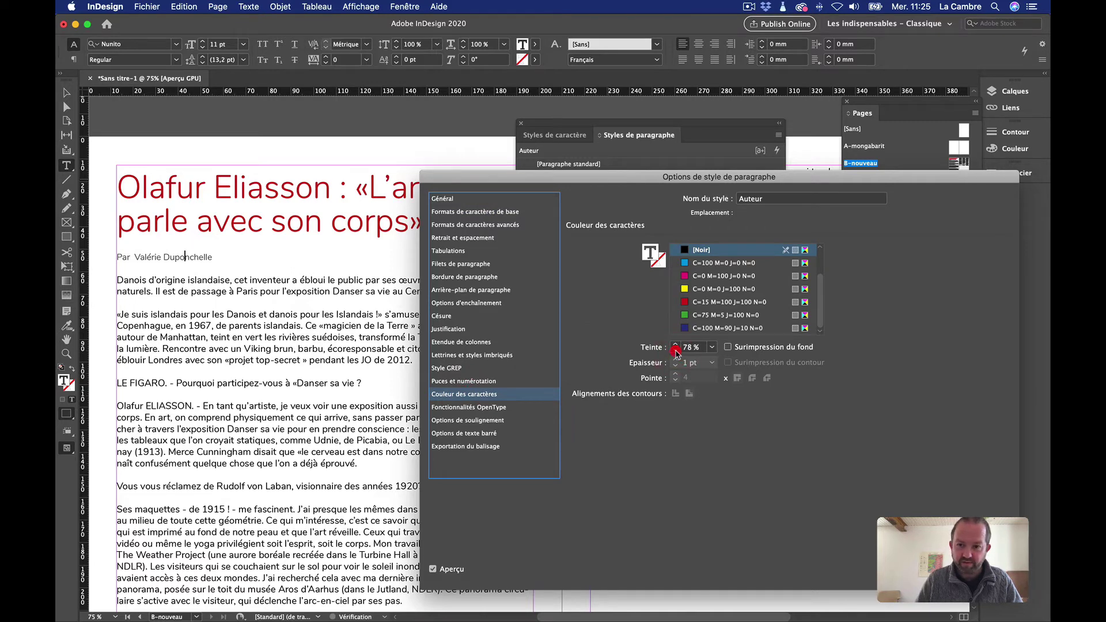
pyautogui.click(675, 350)
pyautogui.click(675, 350)
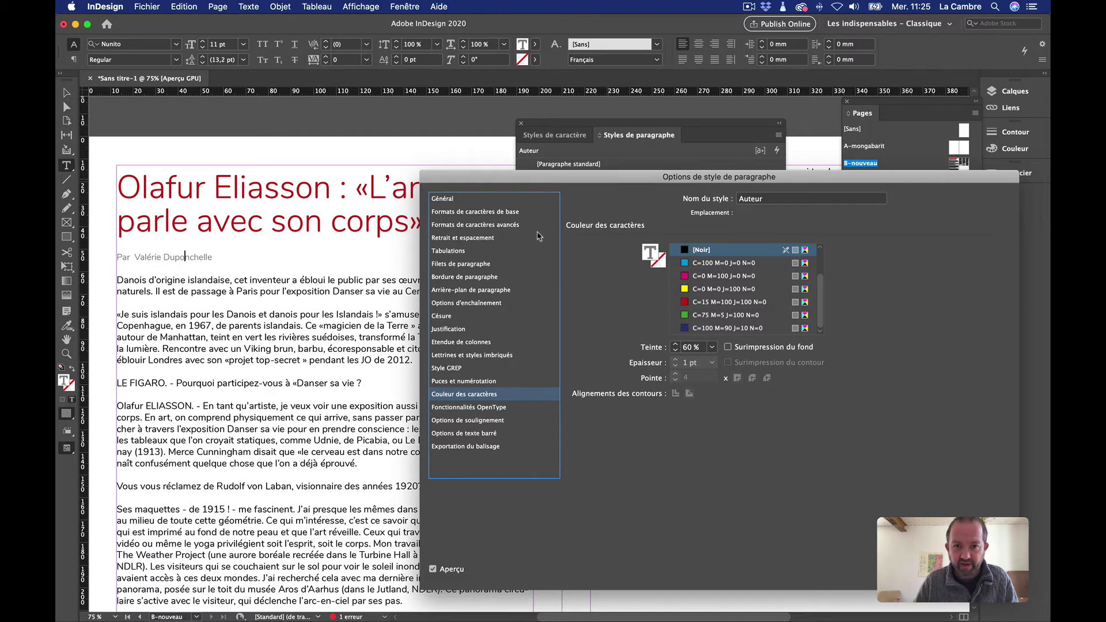
# Give the Auteur style the SemiBold Italic font style and confirm the style options
pyautogui.click(478, 212)
pyautogui.click(756, 269)
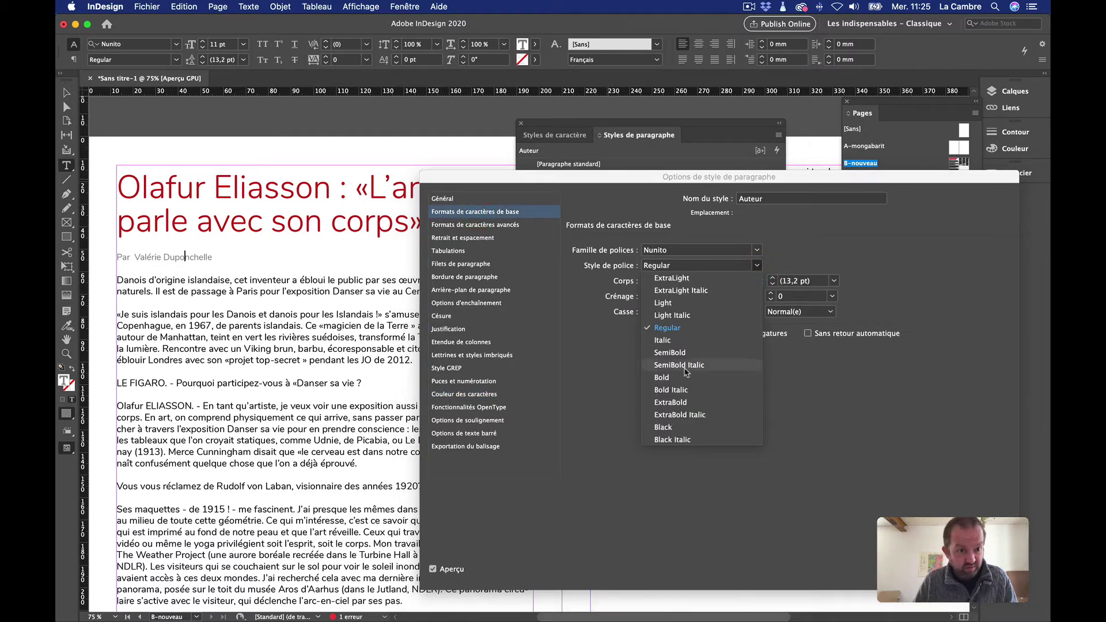
pyautogui.click(683, 368)
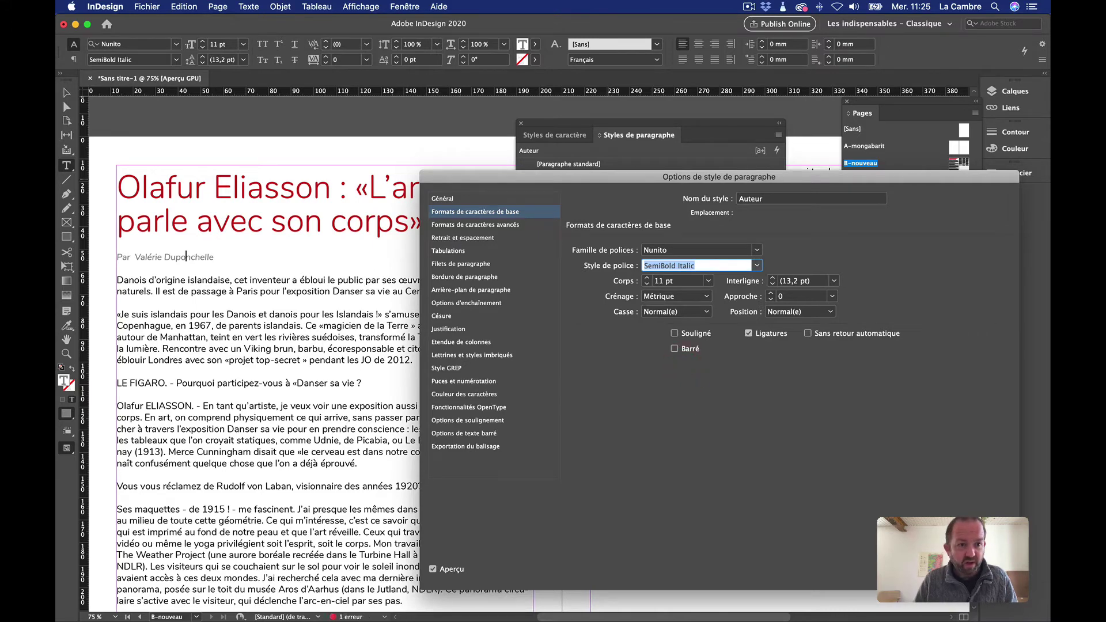
pyautogui.press('Return')
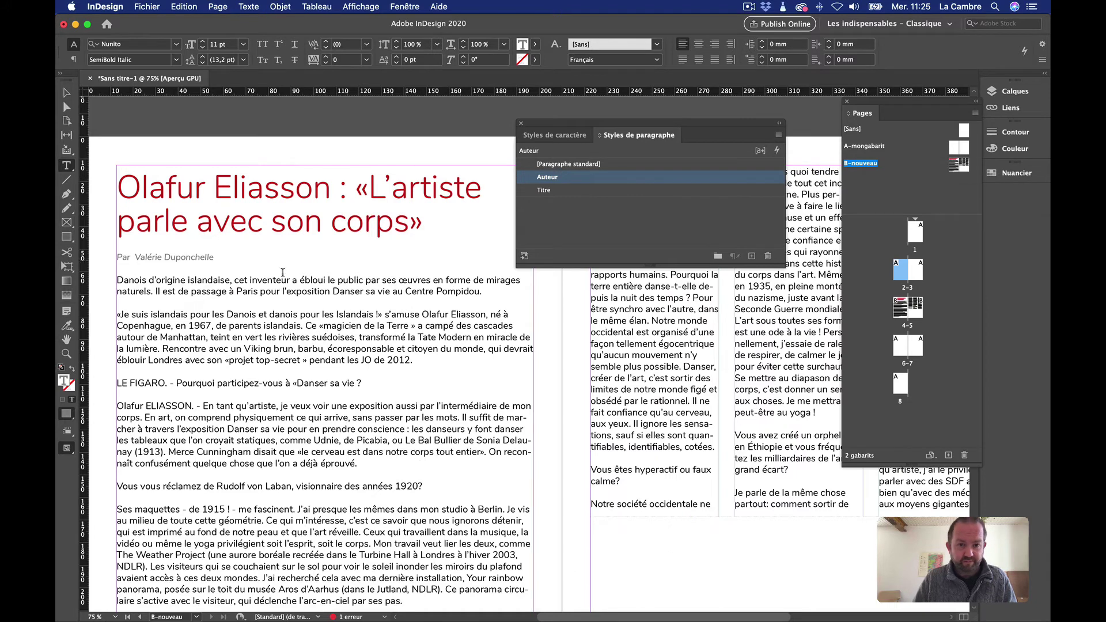
# Try the Auteur style on the intro paragraph beginning "Je suis islandais pour les Danois", and undo it
pyautogui.click(212, 358)
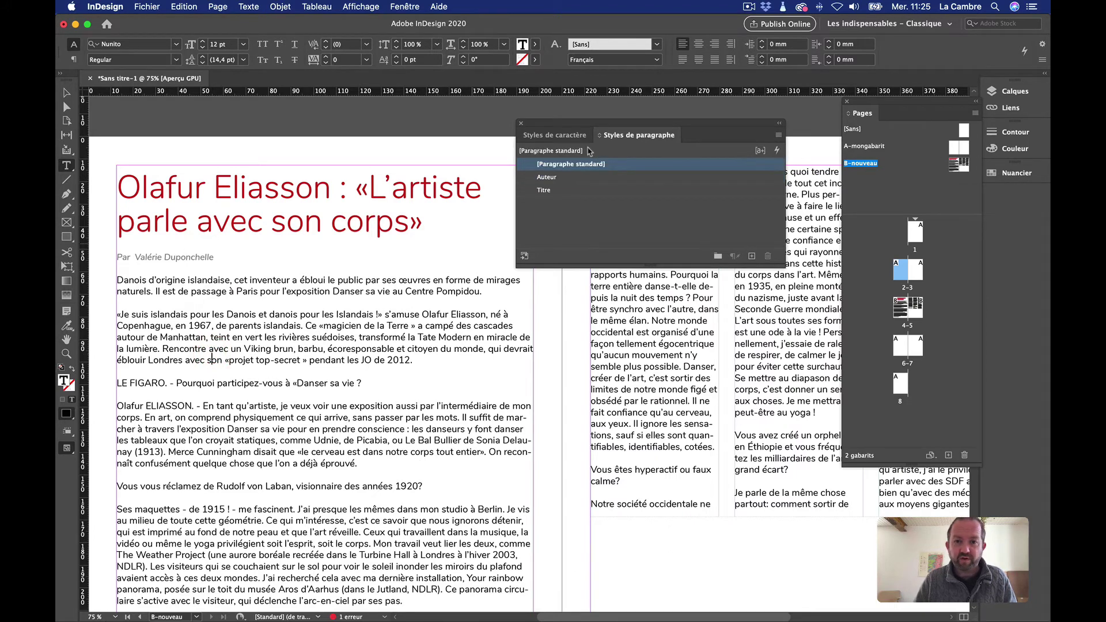
pyautogui.click(581, 178)
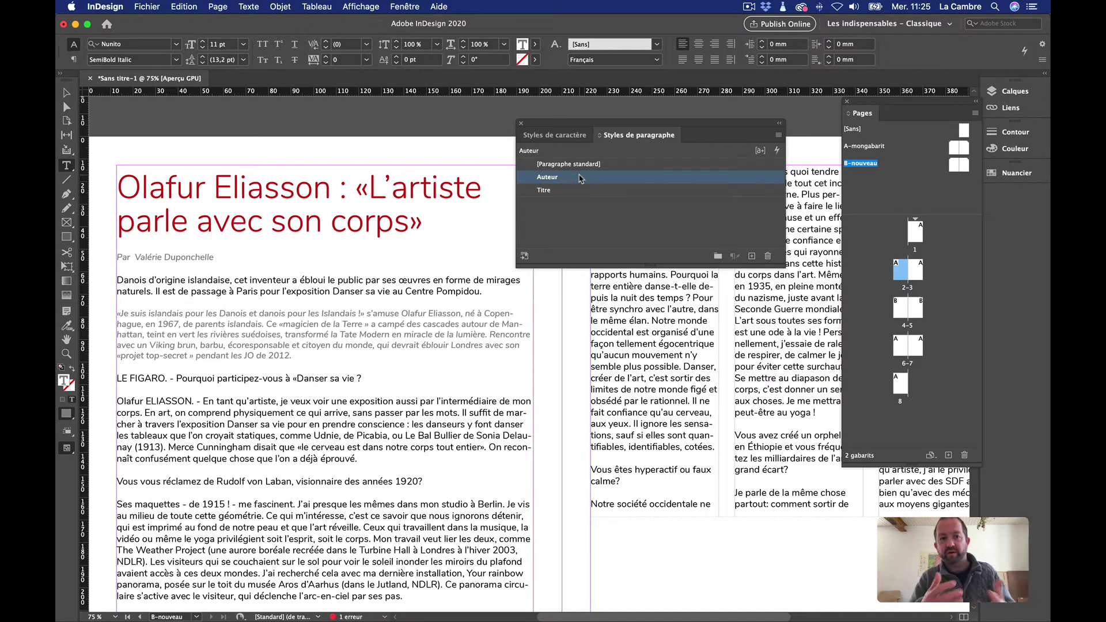
pyautogui.press('super+z')
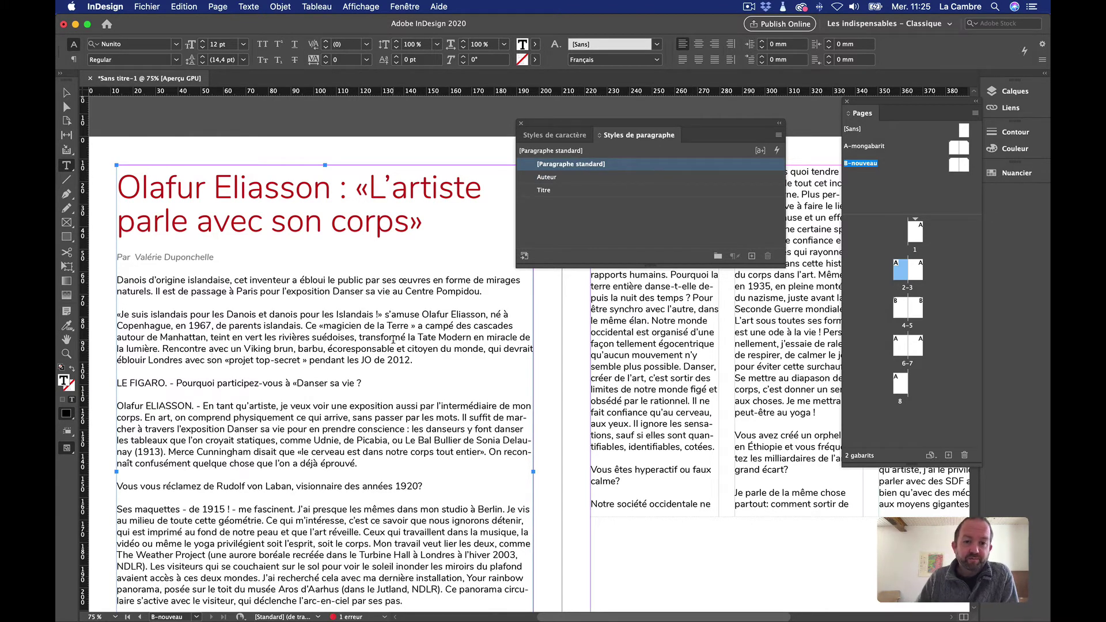
# Create a paragraph style from the question "LE FIGARO. - Pourquoi participez-vous à «Danser sa vie ?" and name it Question
pyautogui.click(194, 383)
pyautogui.scroll(-1, 269, 389)
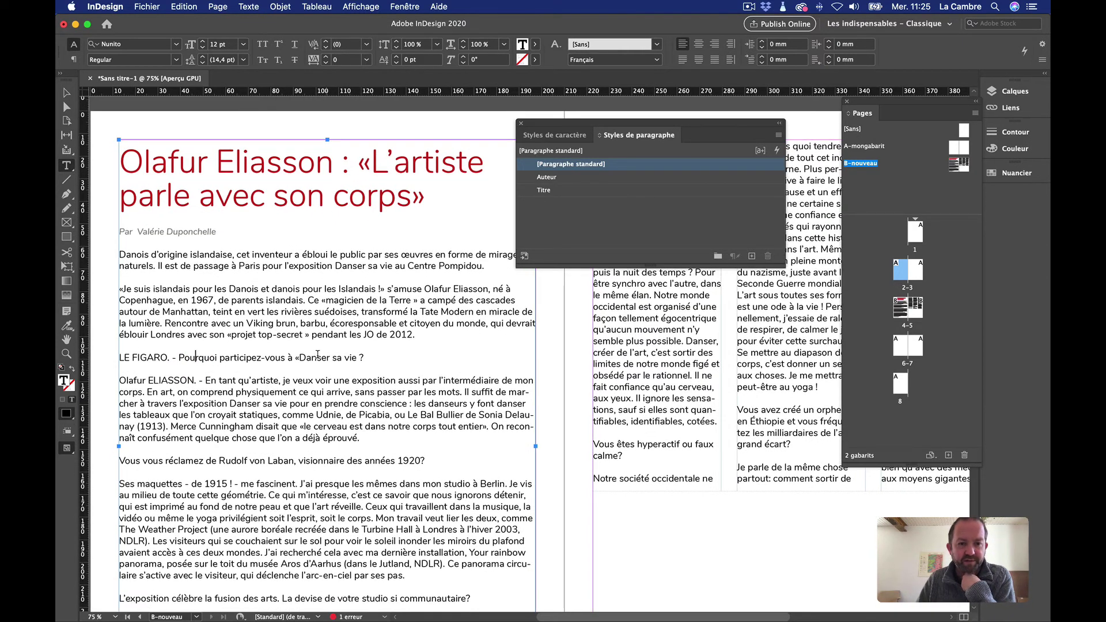
pyautogui.click(317, 356)
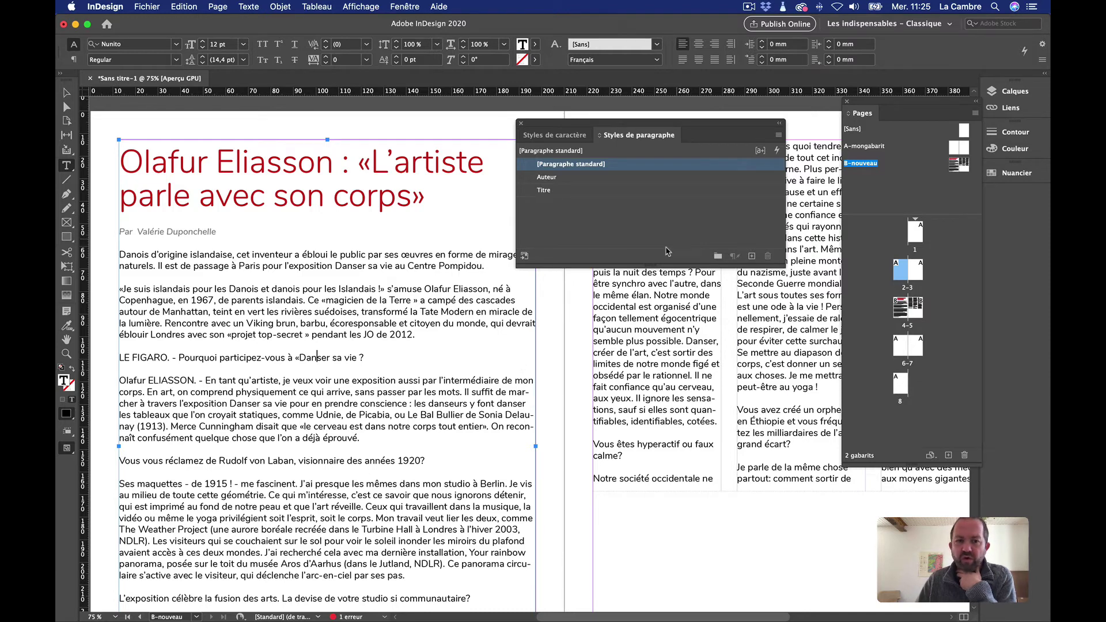
pyautogui.click(753, 256)
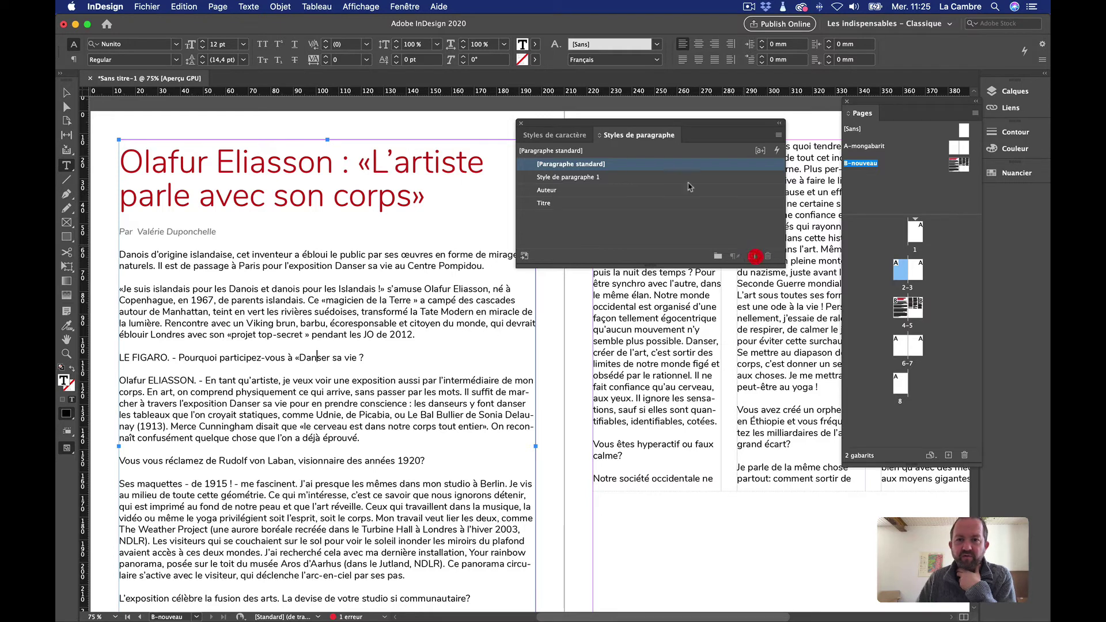
pyautogui.doubleClick(615, 177)
pyautogui.write('Question')
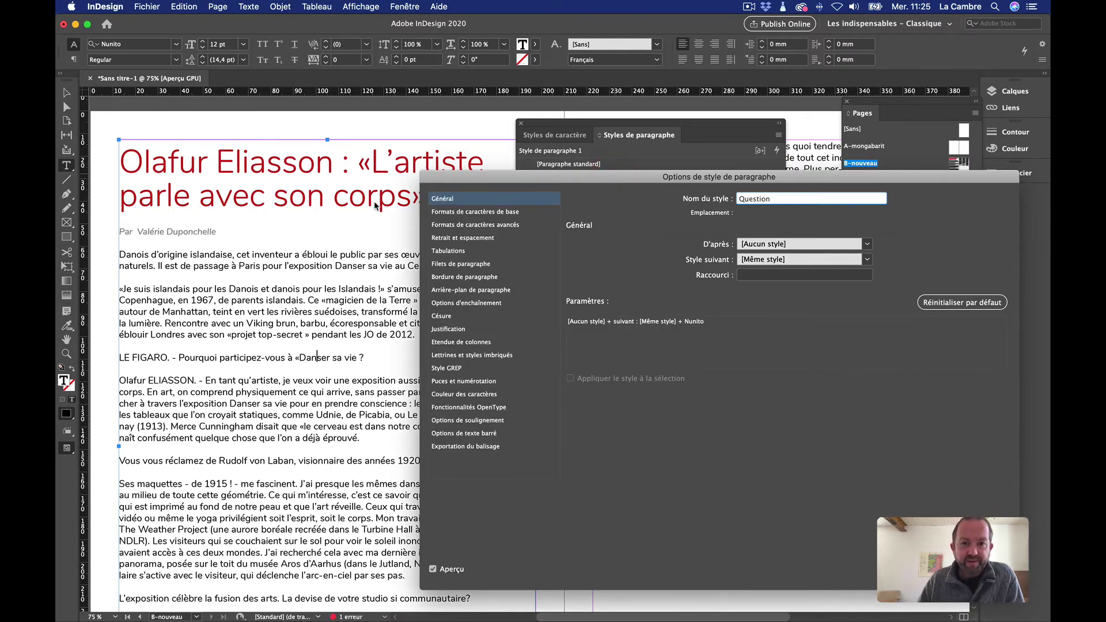
# Give the Question style the Bold font style and confirm the style options
pyautogui.click(434, 212)
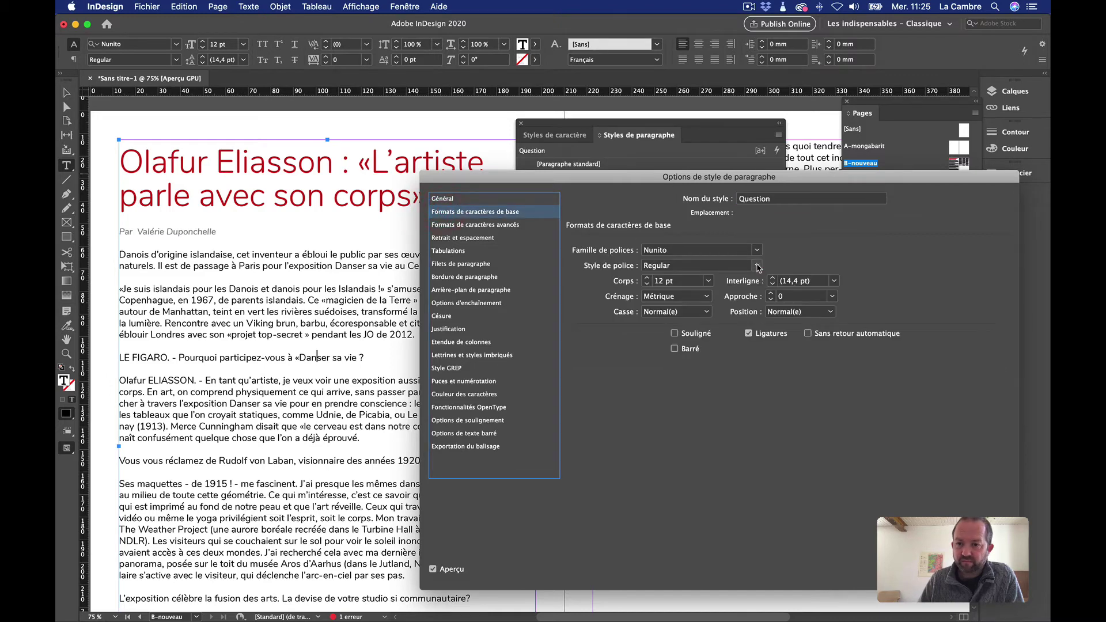
pyautogui.click(757, 266)
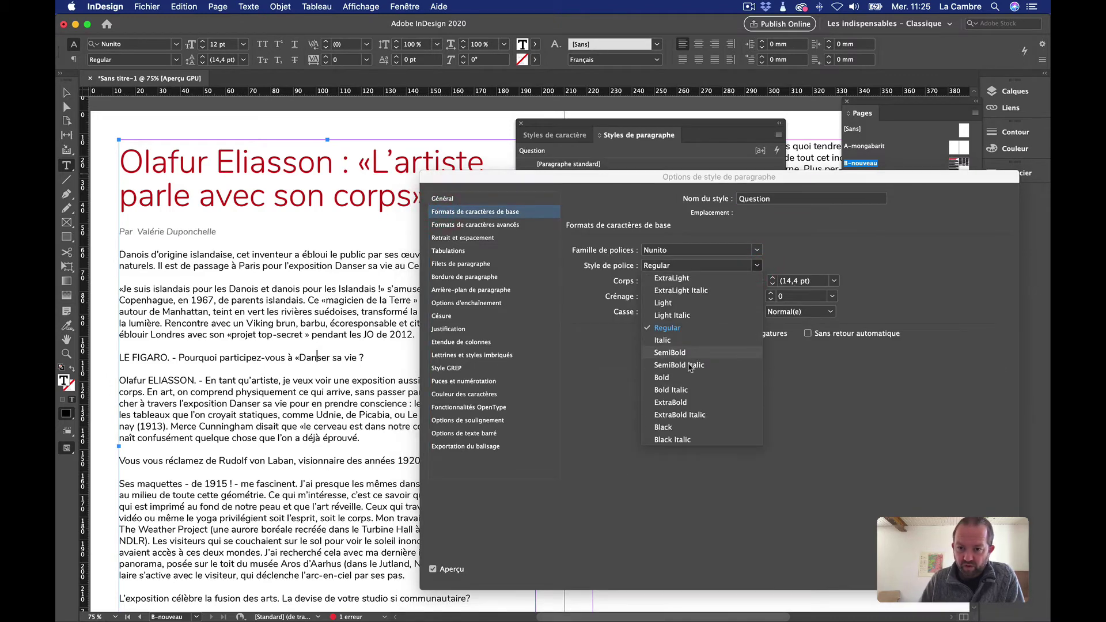
pyautogui.click(679, 380)
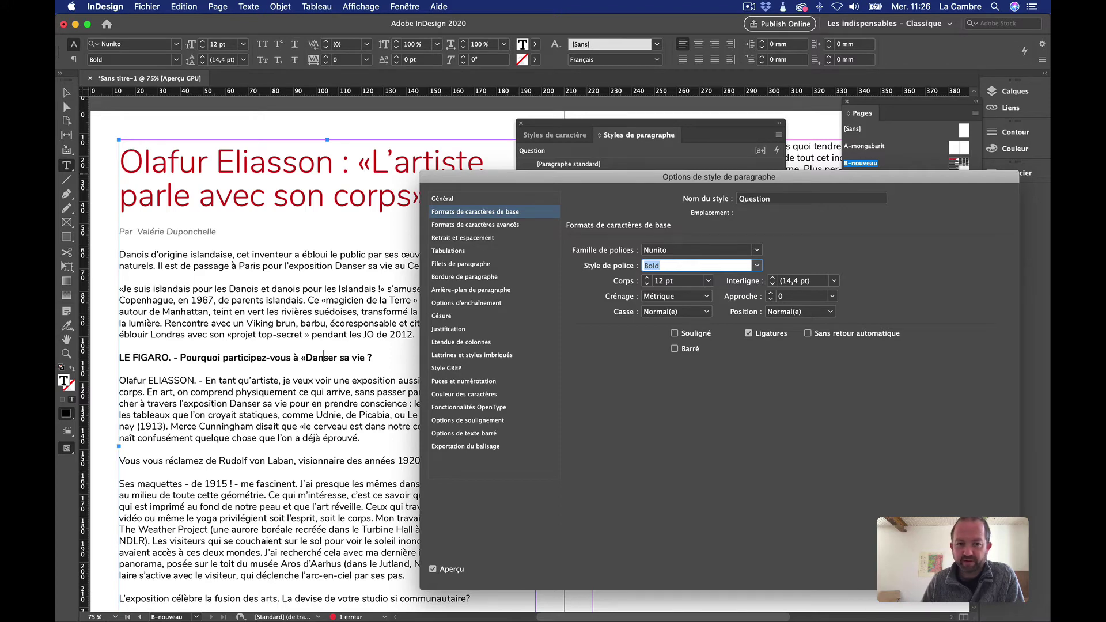
pyautogui.press('Return')
# Apply the Question style to the questions beginning "Vous vous réclamez de Rudolf von Laban", "L'exposition célèbre la fusion des arts" and "Artistes et danseurs"
pyautogui.click(268, 460)
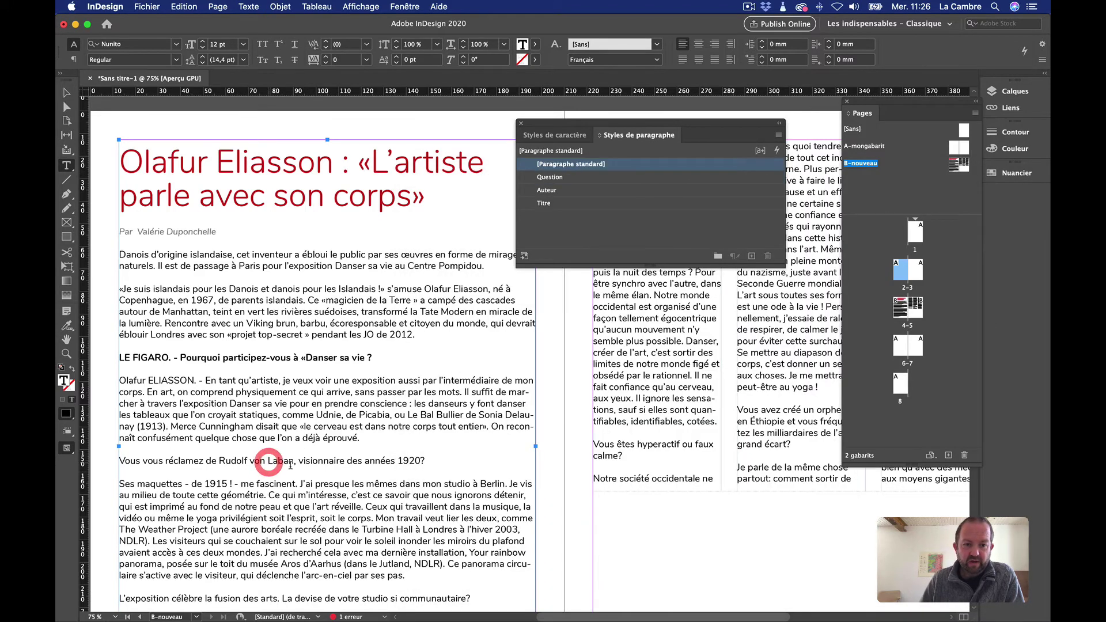
pyautogui.scroll(-2, 403, 357)
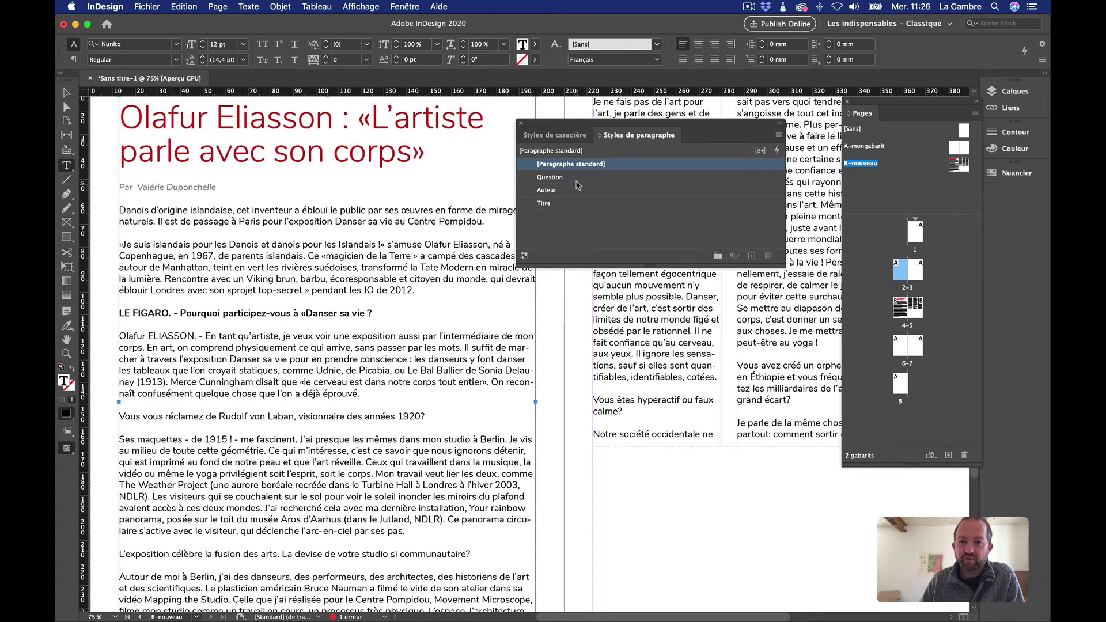
pyautogui.click(576, 178)
pyautogui.click(280, 552)
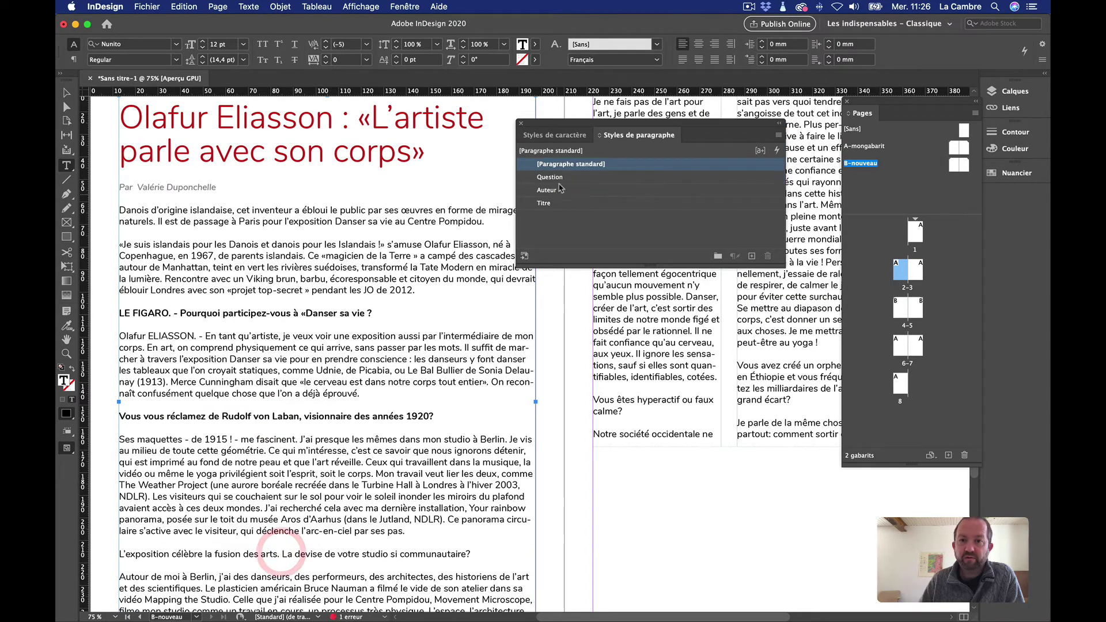
pyautogui.click(559, 178)
pyautogui.scroll(-8, 431, 472)
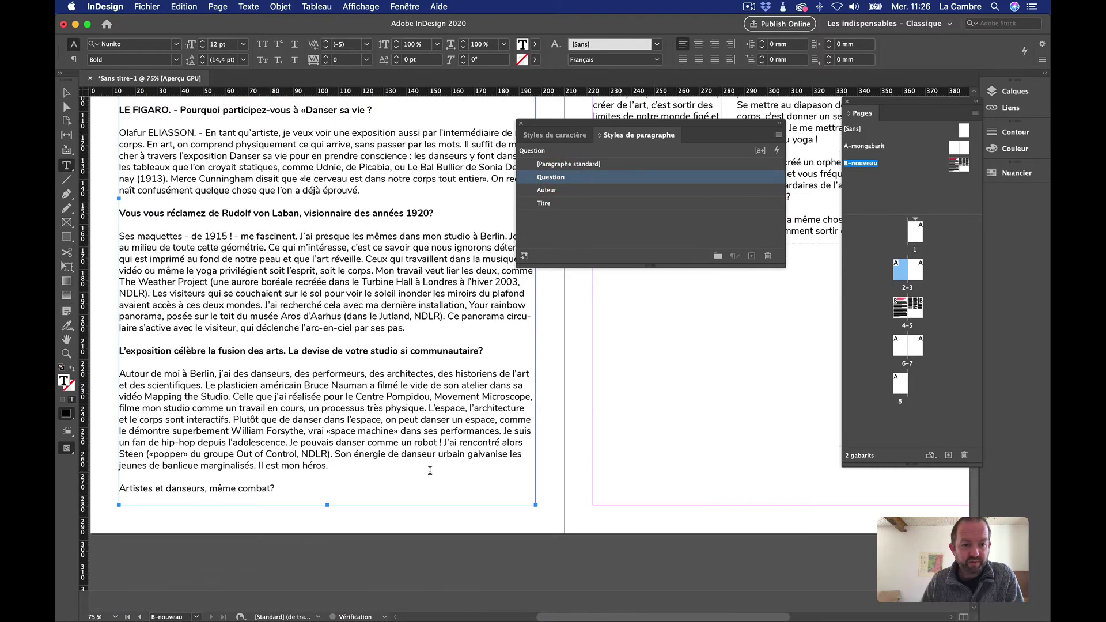
pyautogui.click(204, 490)
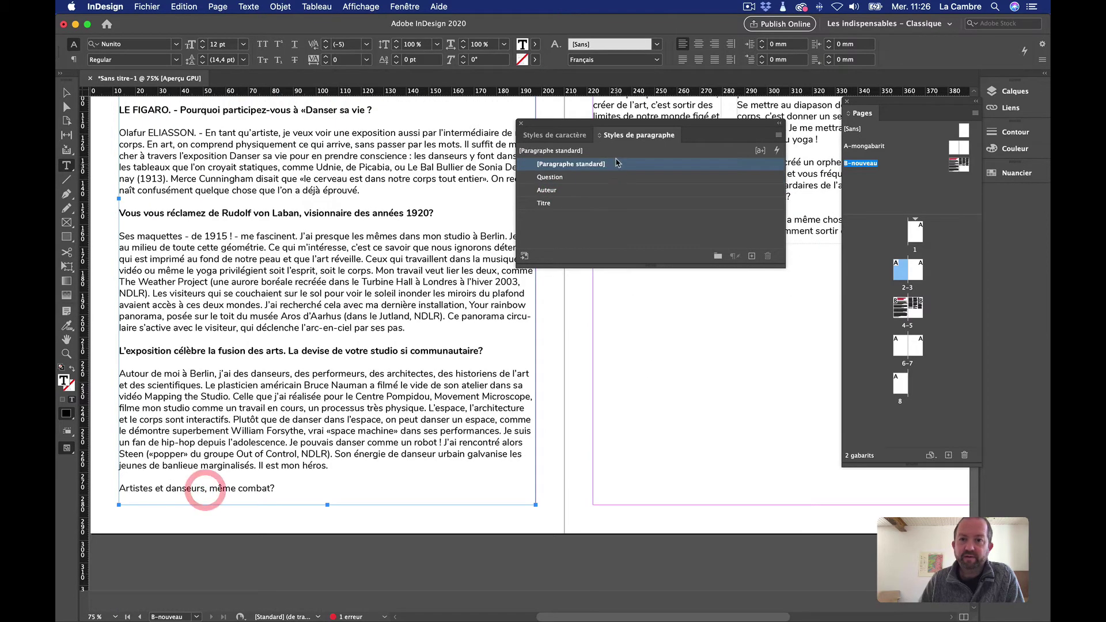
pyautogui.click(573, 177)
# Apply the Question style to "Vous êtes hyperactif ou faux calme?" and "Vous avez créé un orphelinat en Éthiopie" in the three-column frame
pyautogui.scroll(12, 445, 314)
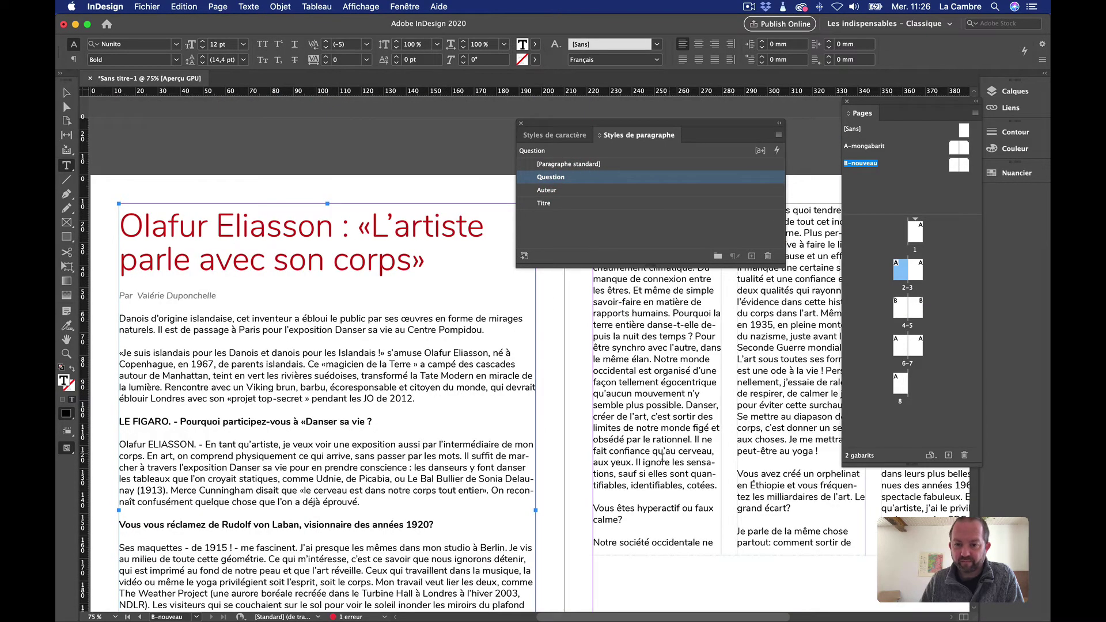
pyautogui.click(648, 512)
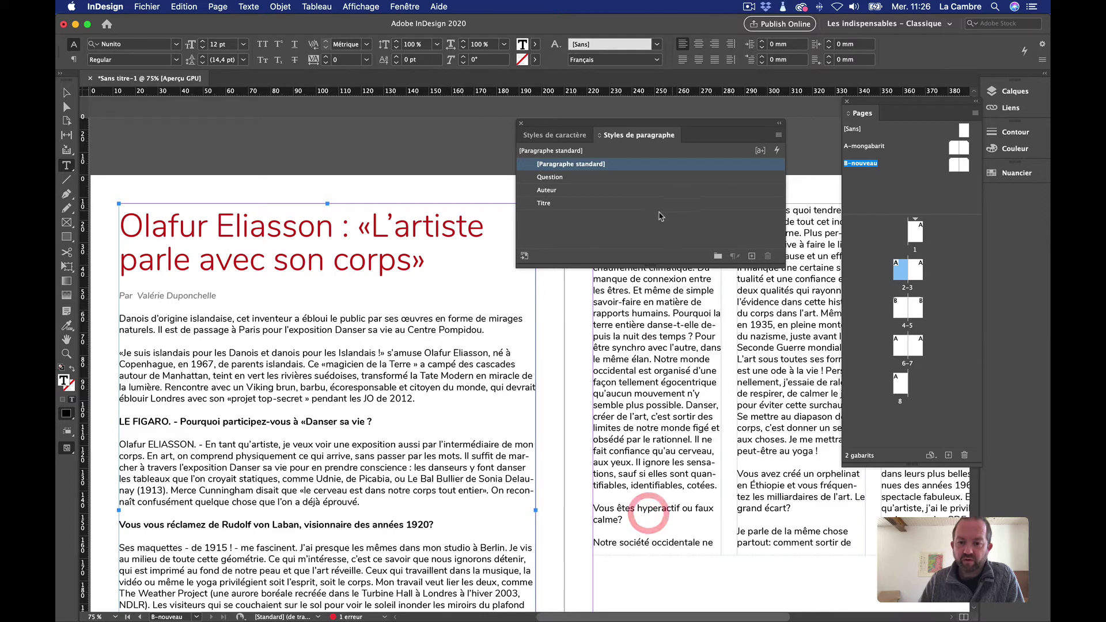
pyautogui.click(564, 180)
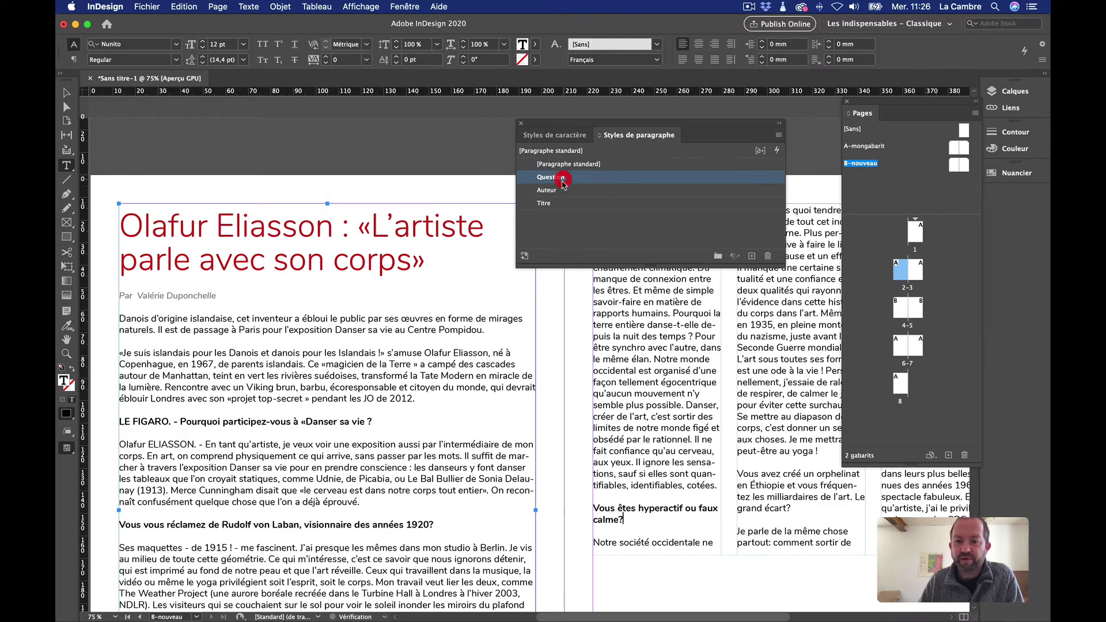
pyautogui.click(781, 491)
pyautogui.click(564, 177)
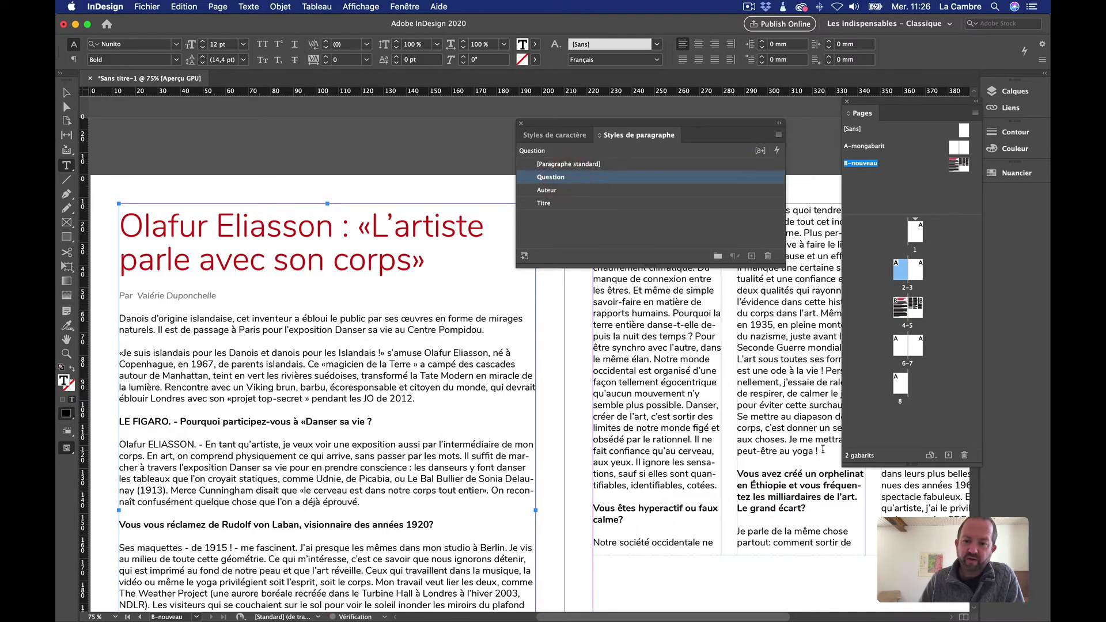
# View the whole spread at 50% in preview mode with nothing selected
pyautogui.click(66, 92)
pyautogui.scroll(-5, 245, 195)
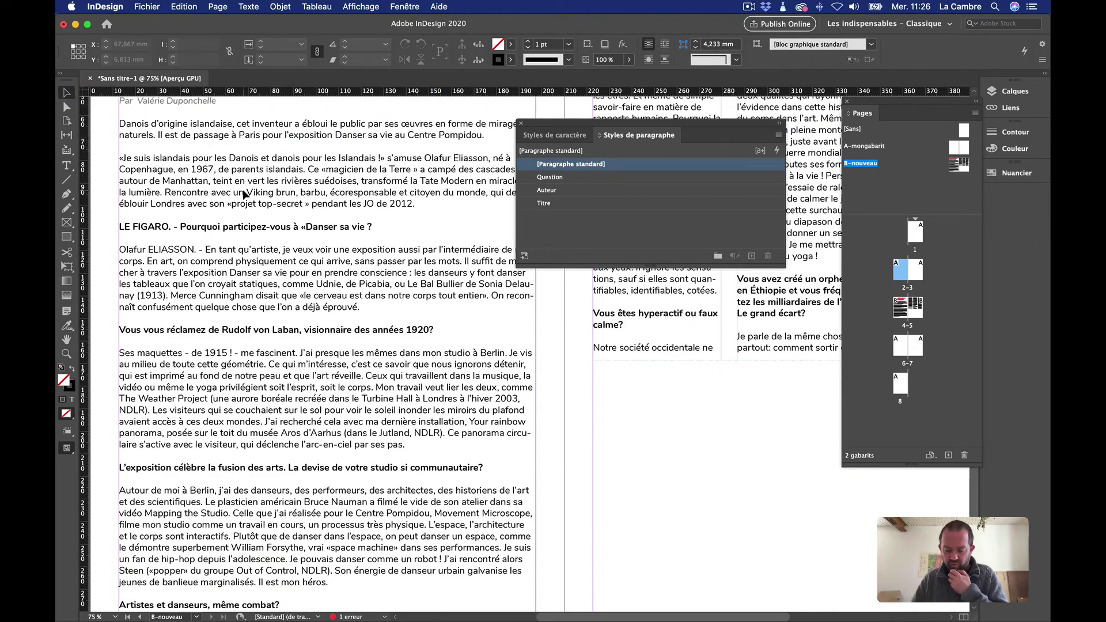
pyautogui.press('super+minus')
pyautogui.hscroll(2, 290, 351)
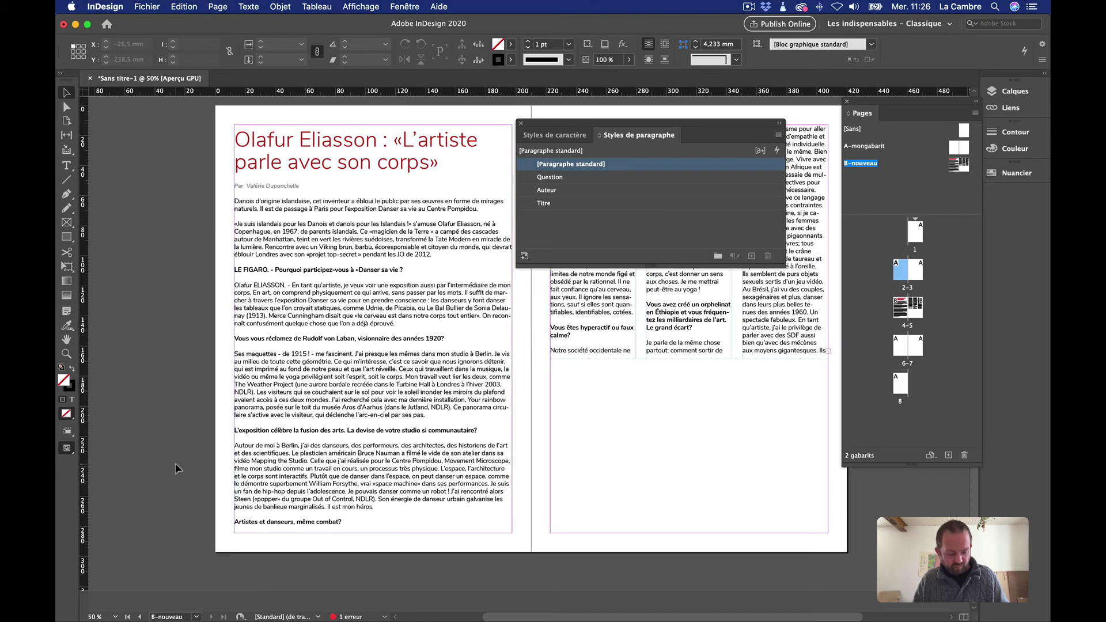
pyautogui.click(577, 305)
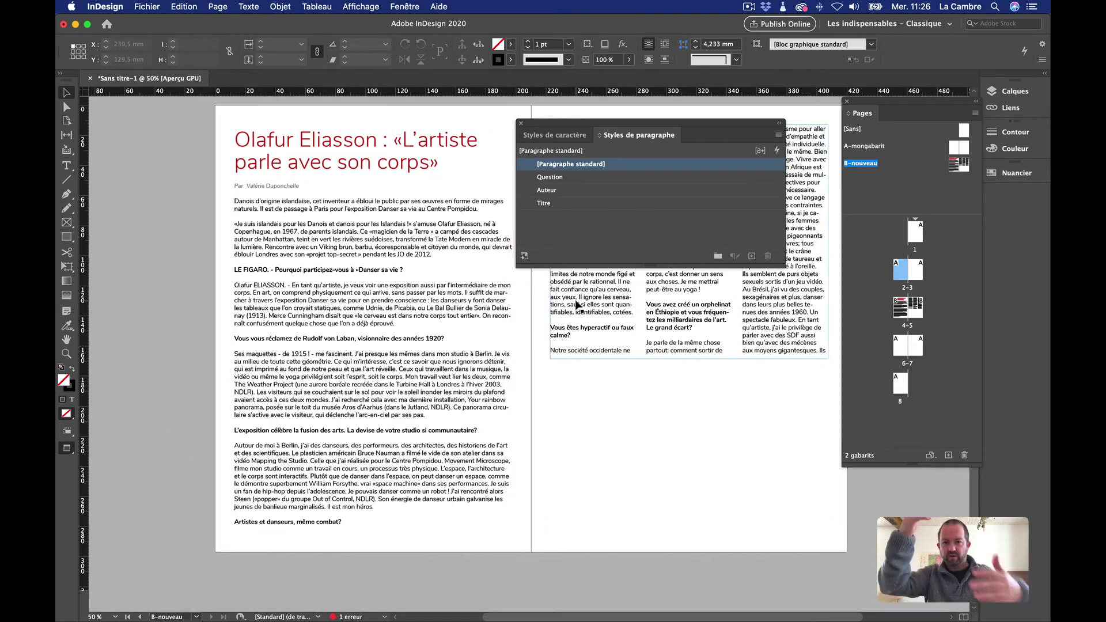
pyautogui.click(206, 207)
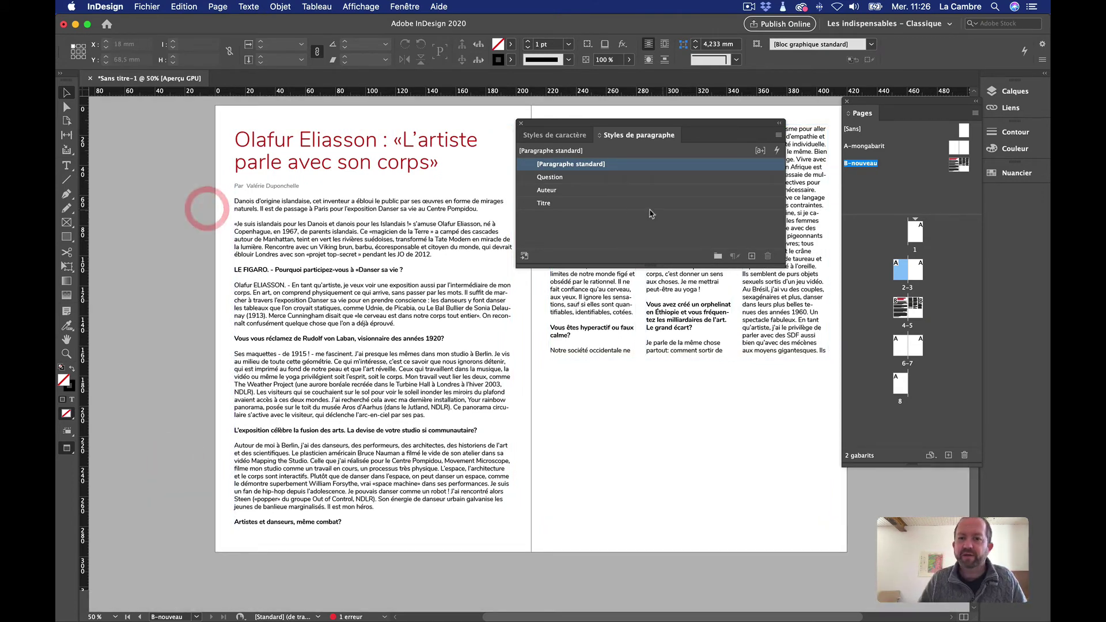
# Try magenta C=0 M=100 J=0 N=0 as the Question style's character colour, and set it back to [Noir]
pyautogui.doubleClick(595, 179)
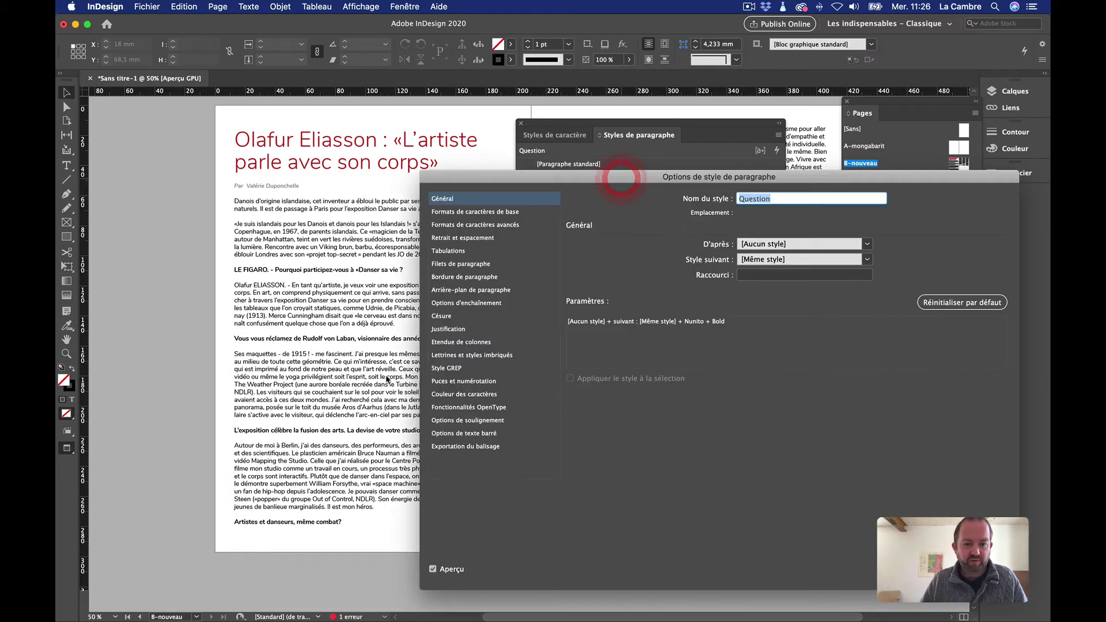
pyautogui.click(466, 394)
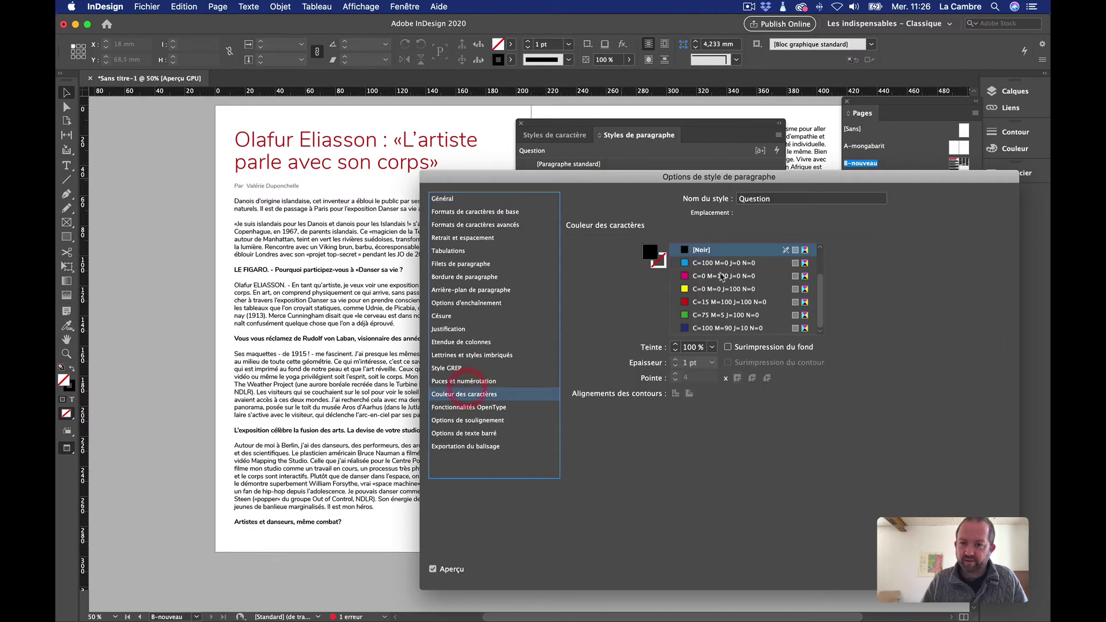
pyautogui.click(703, 276)
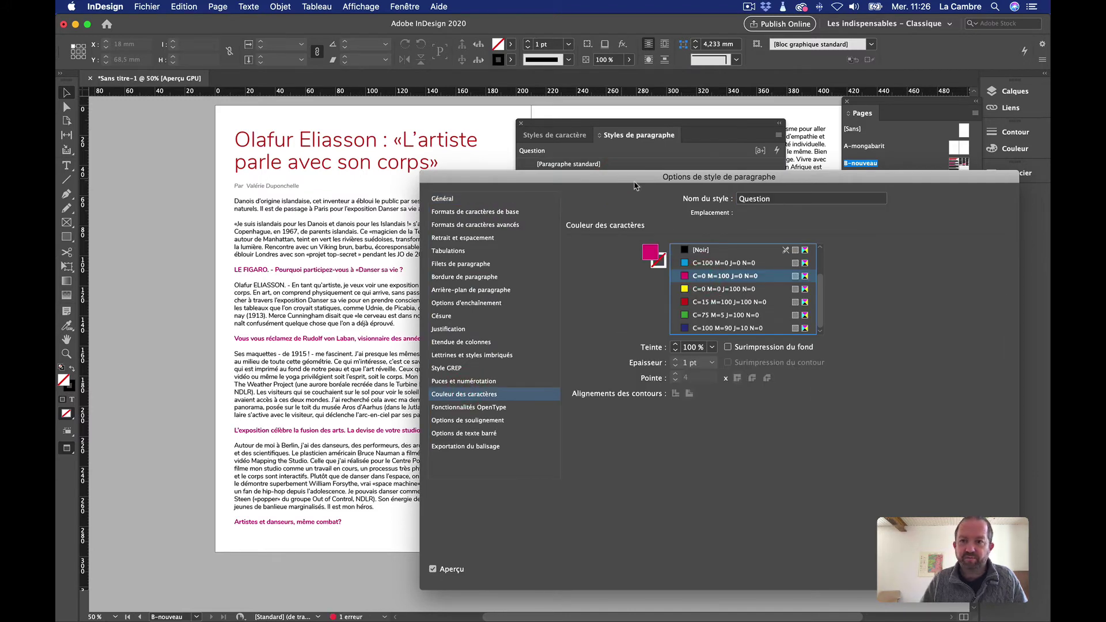
pyautogui.moveTo(635, 186); pyautogui.dragTo(529, 190)
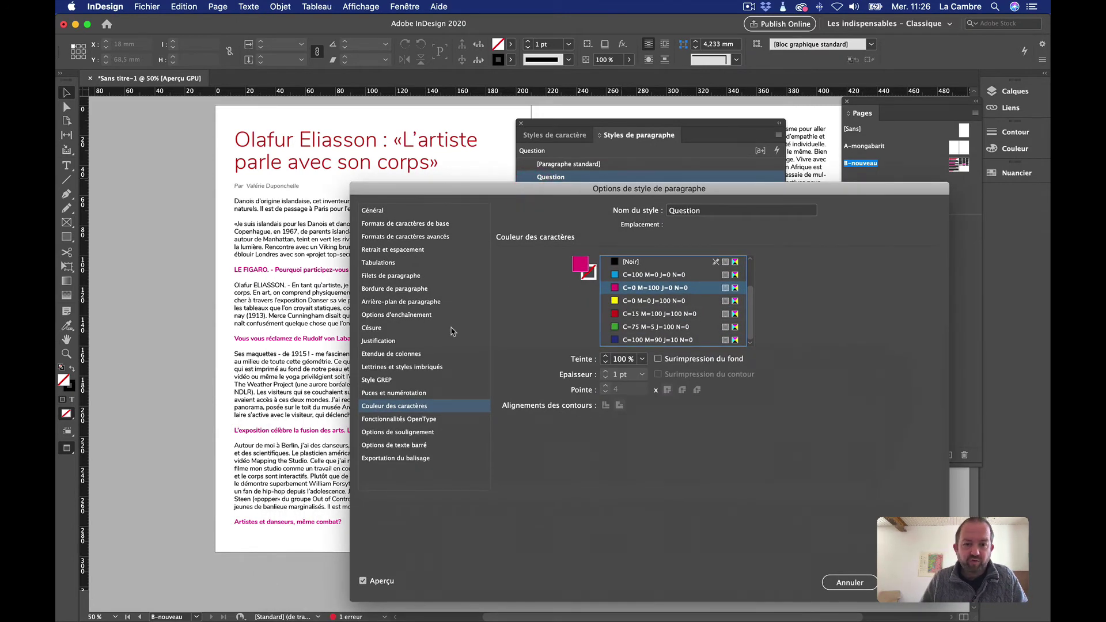
pyautogui.click(649, 264)
# Examine the Question style's basic and advanced character formats and its indent, spacing and grid alignment options
pyautogui.click(401, 224)
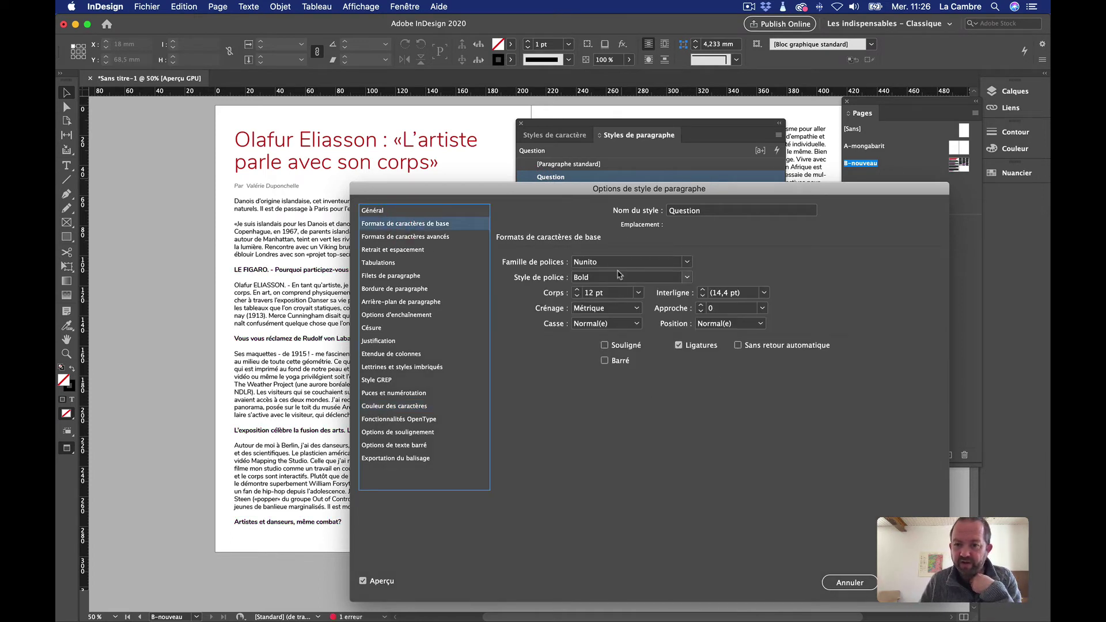
pyautogui.click(420, 236)
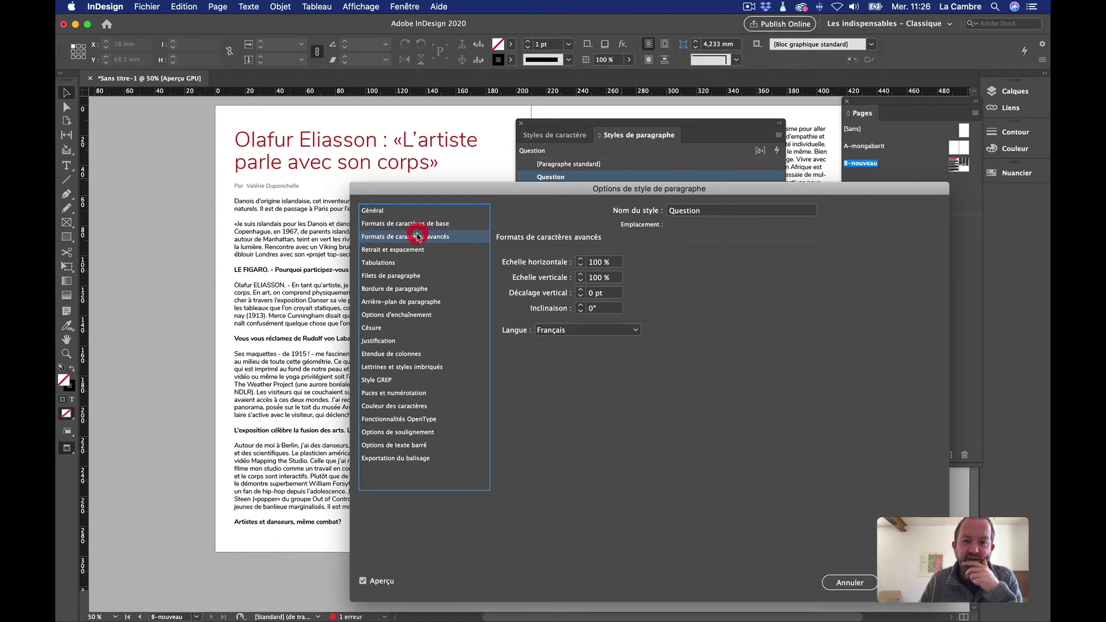
pyautogui.click(406, 250)
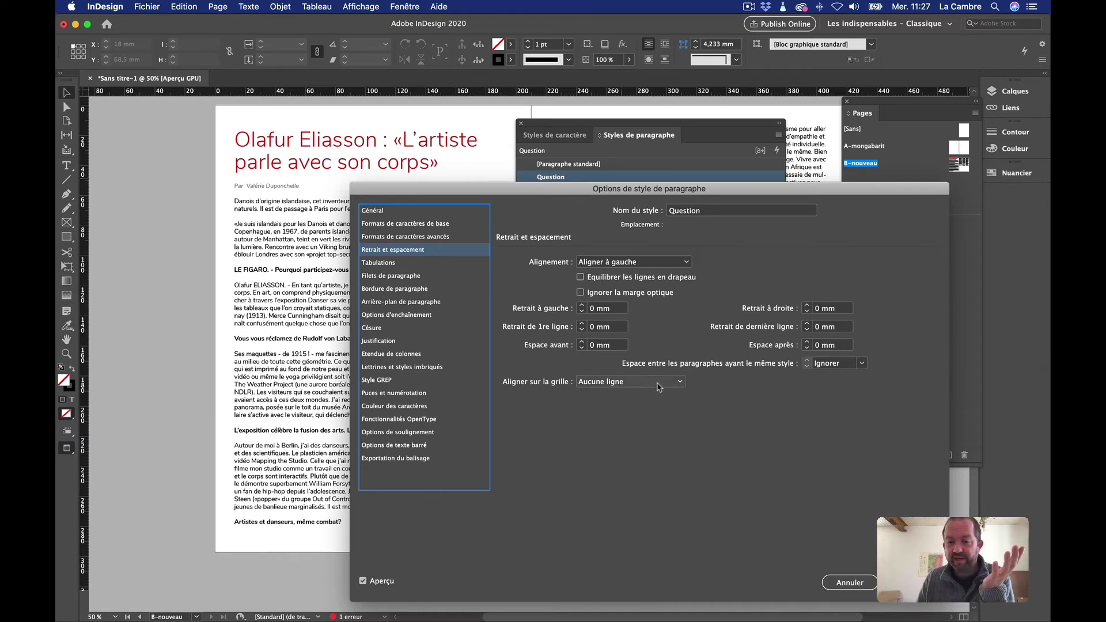
pyautogui.click(634, 391)
pyautogui.click(499, 362)
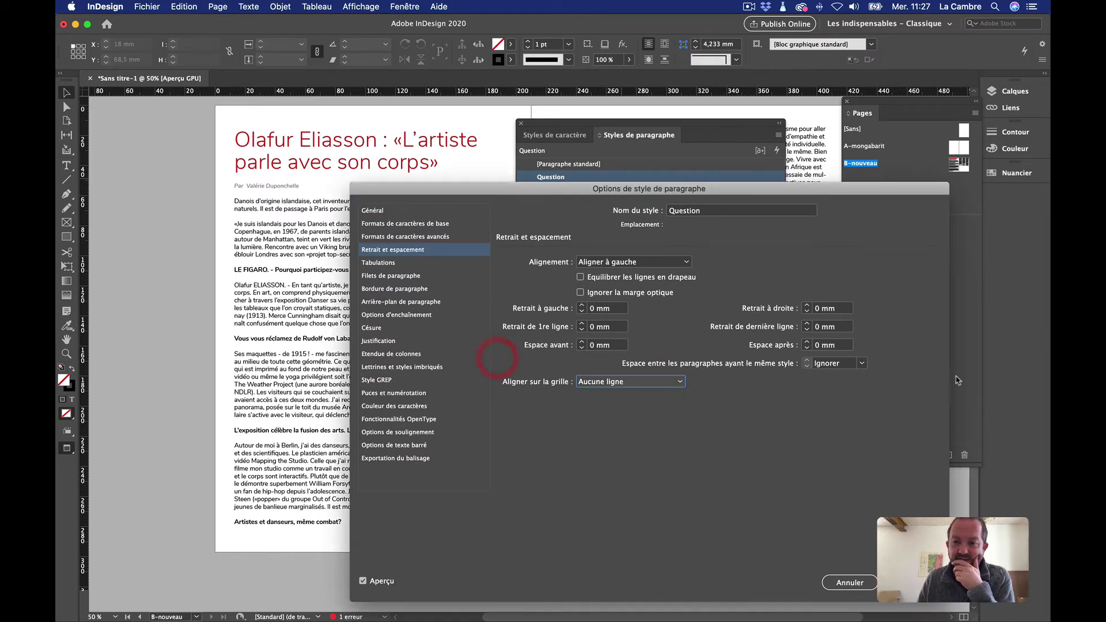
# Try a paragraph rule above the Question style's text, and replace it with a rule below
pyautogui.click(393, 276)
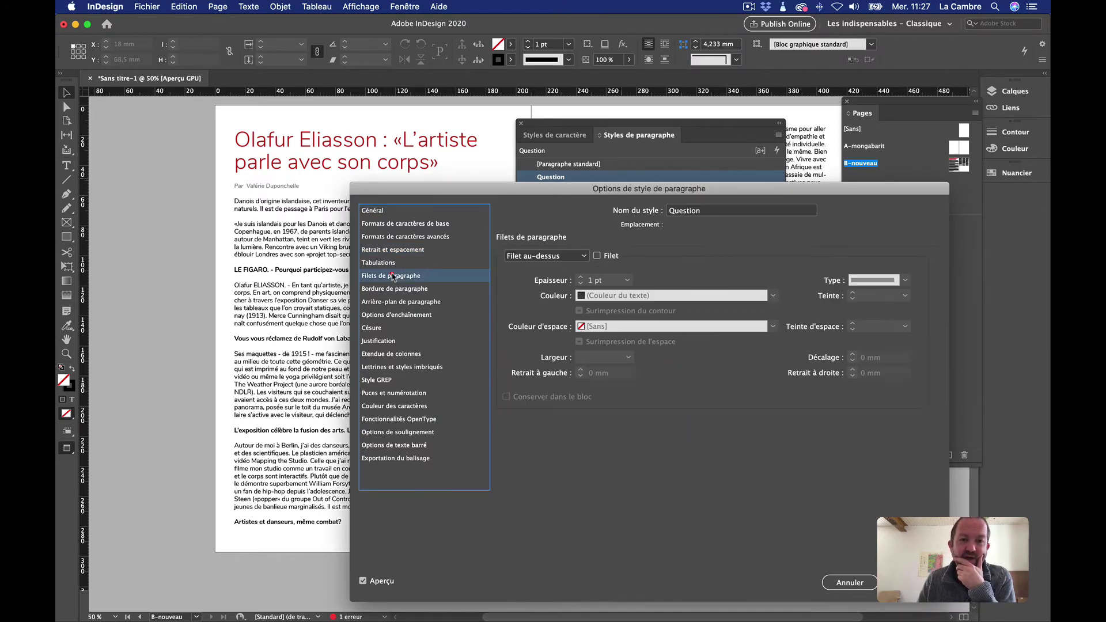
pyautogui.click(596, 256)
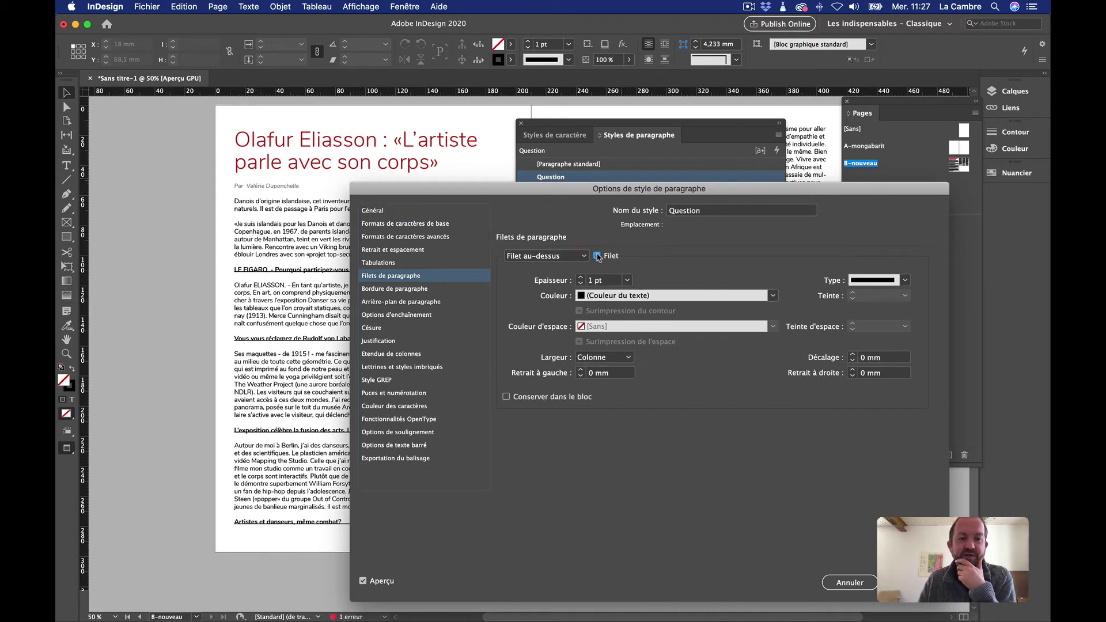
pyautogui.click(560, 257)
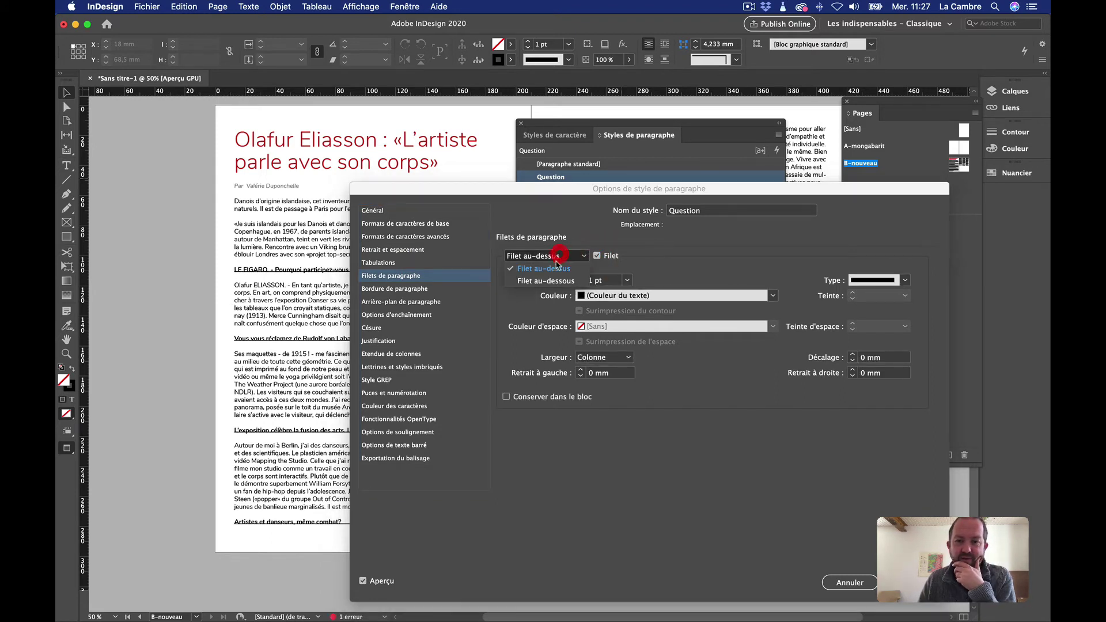
pyautogui.click(550, 272)
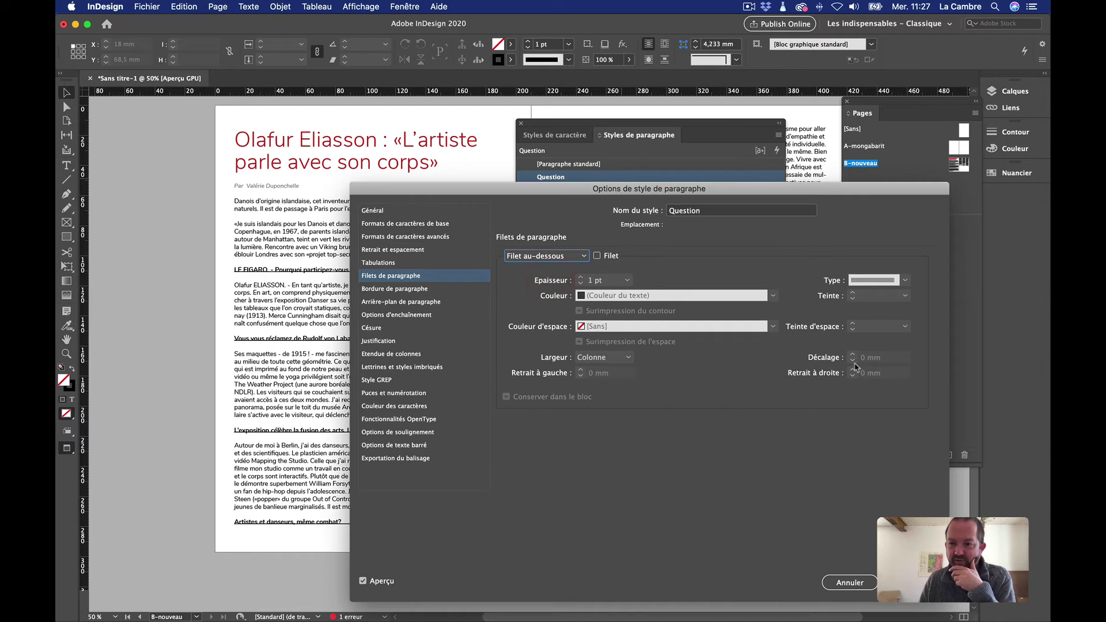
pyautogui.click(597, 255)
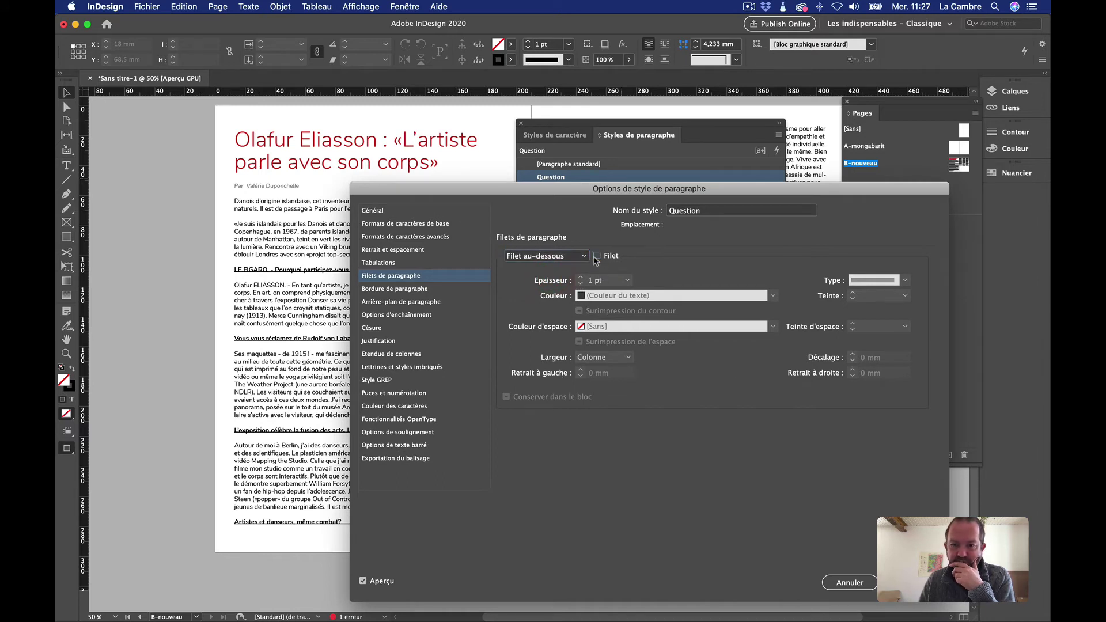
pyautogui.click(553, 255)
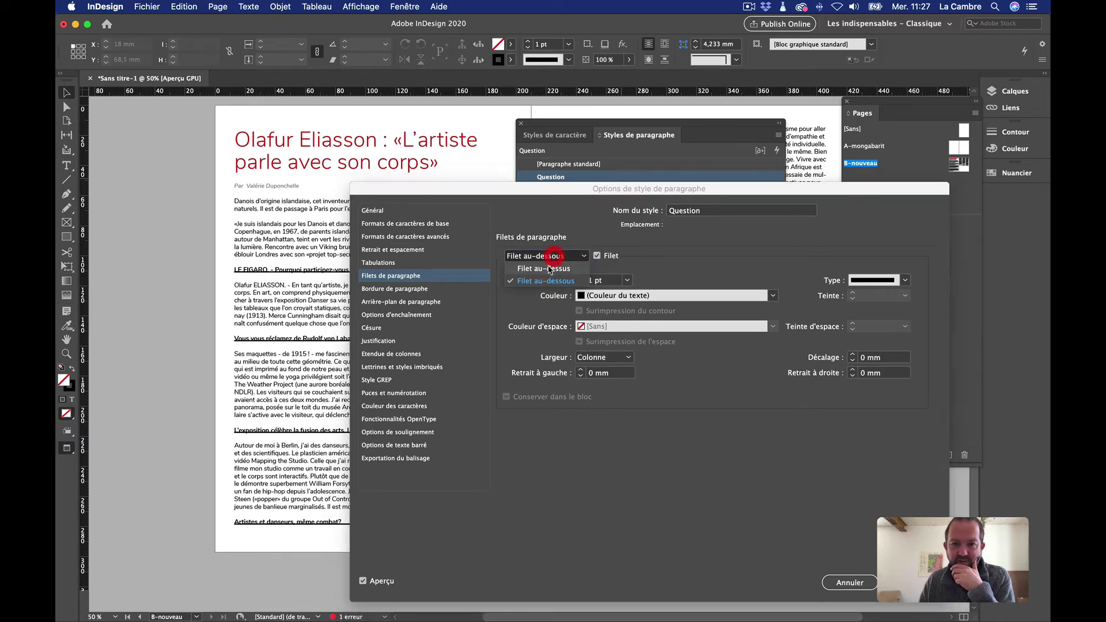
pyautogui.click(548, 254)
pyautogui.click(596, 256)
# Set the offset of the Question style's rule below to 2 mm
pyautogui.click(541, 256)
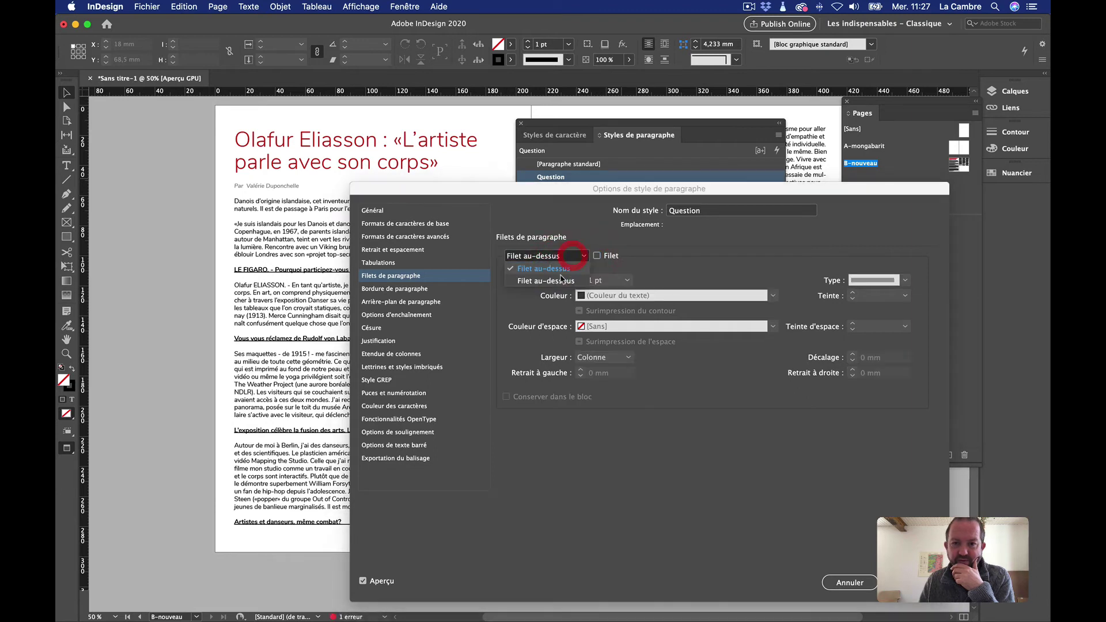
pyautogui.click(550, 272)
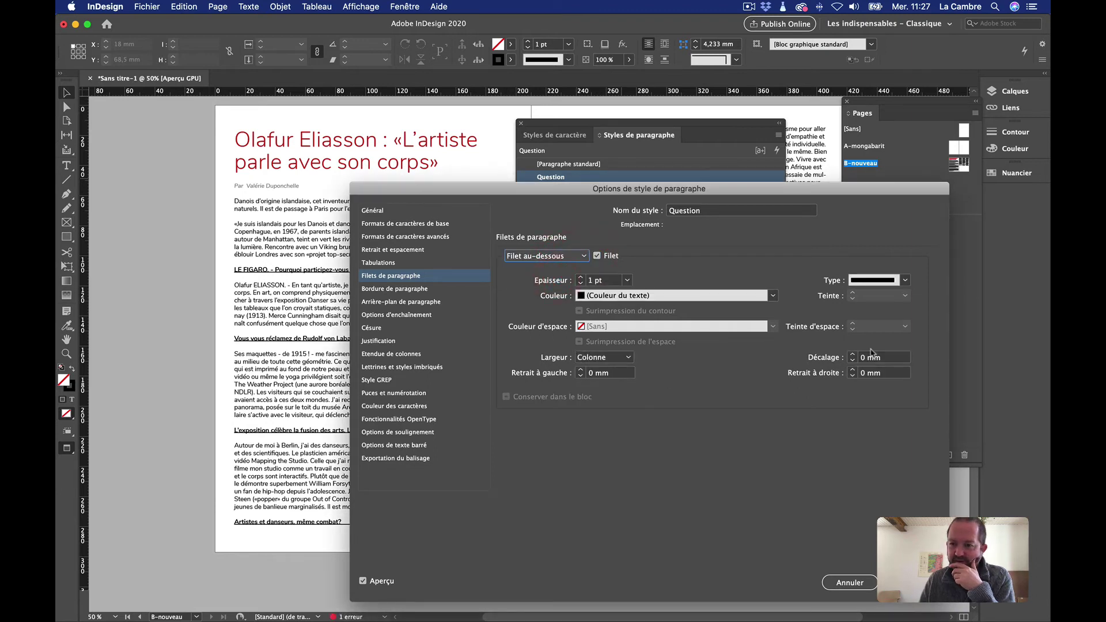
pyautogui.click(853, 355)
pyautogui.click(853, 354)
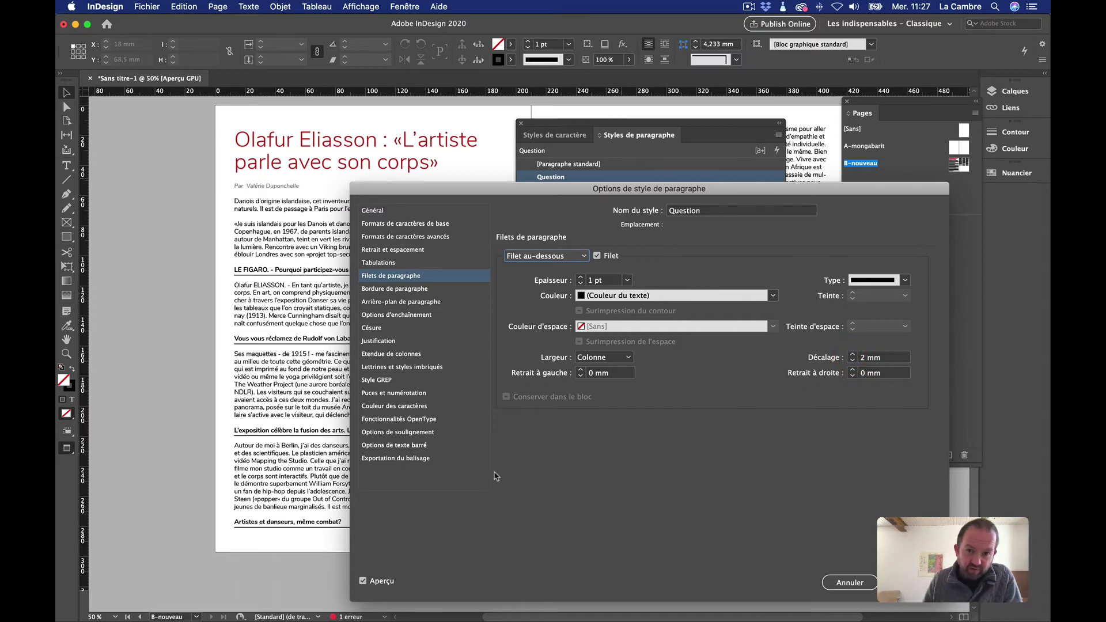
# Try the Points japonais line type on the Question style's rule below, and turn that rule off
pyautogui.click(901, 282)
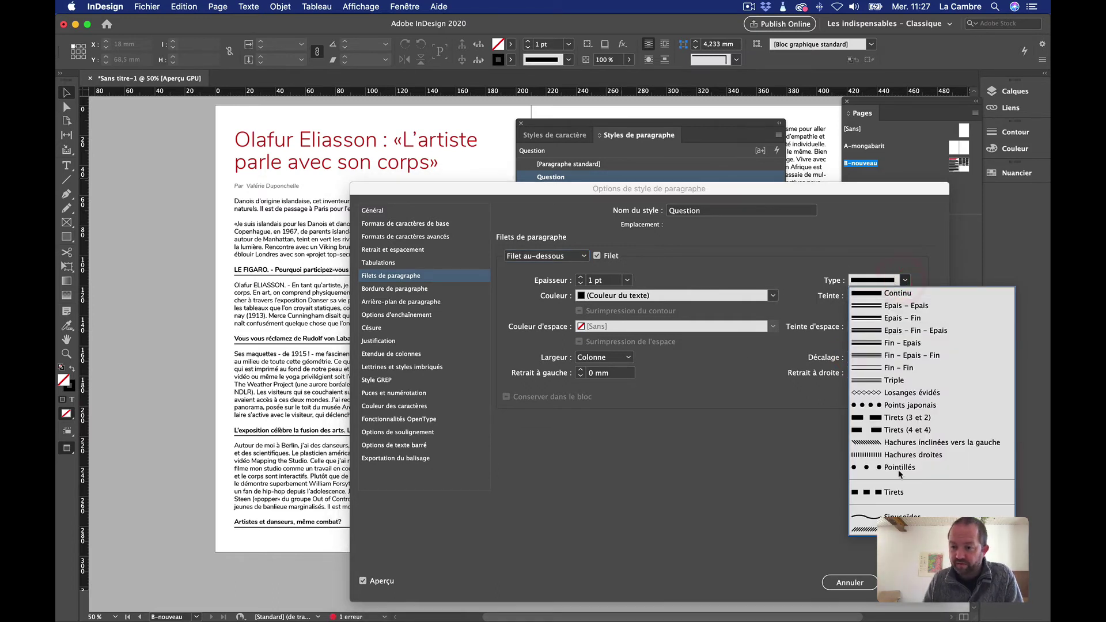
pyautogui.click(901, 411)
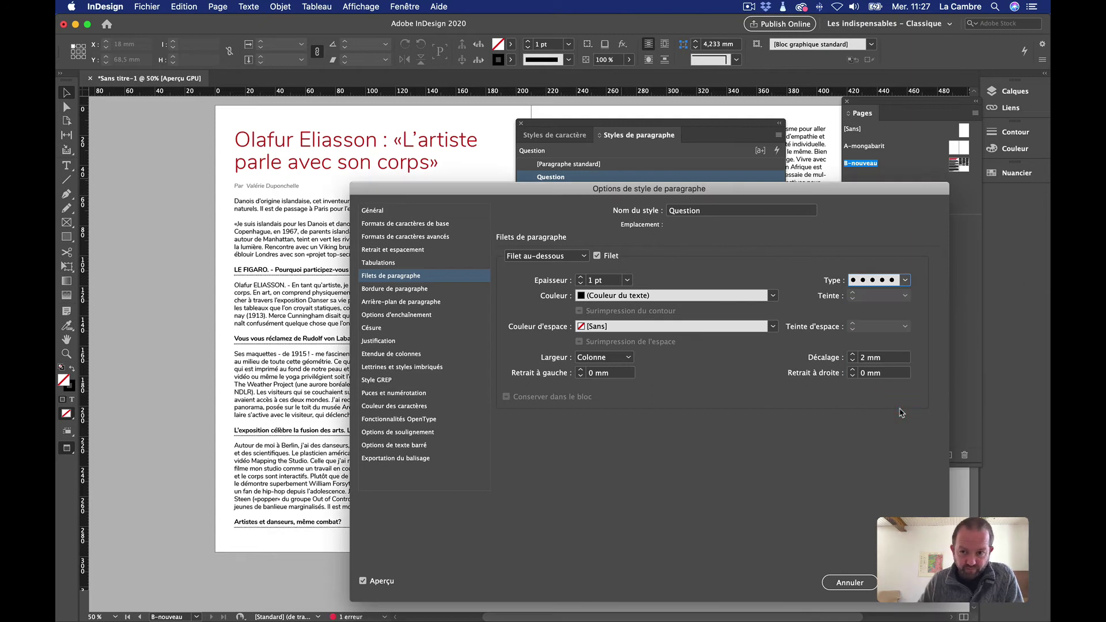
pyautogui.click(597, 256)
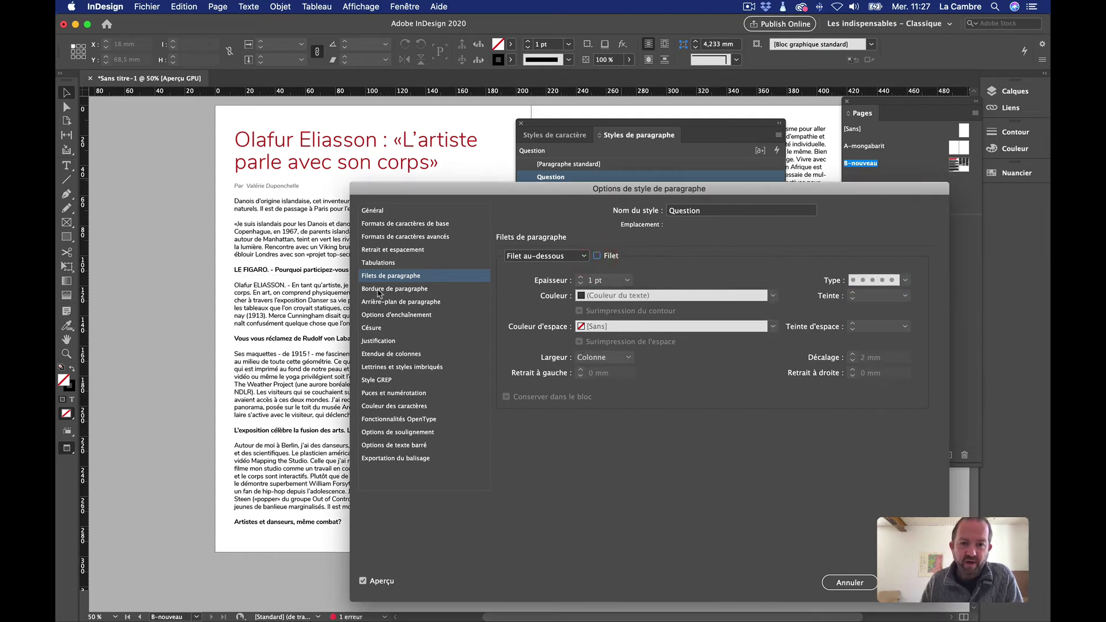
# Examine the Question style's hyphenation, justification, and drop cap and nested style options
pyautogui.click(372, 327)
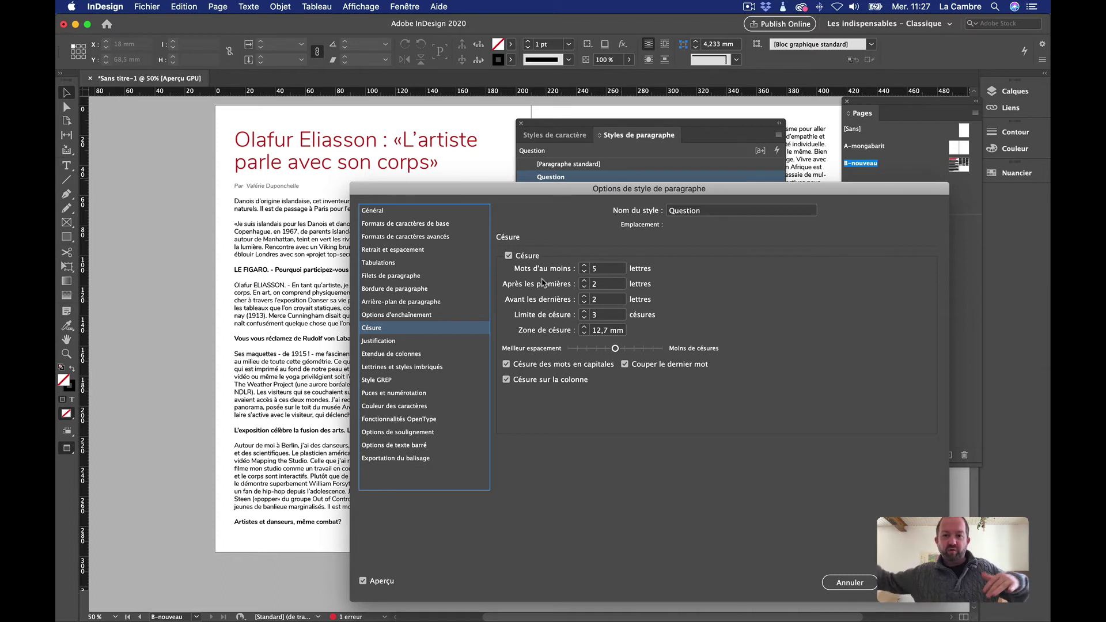
pyautogui.click(390, 341)
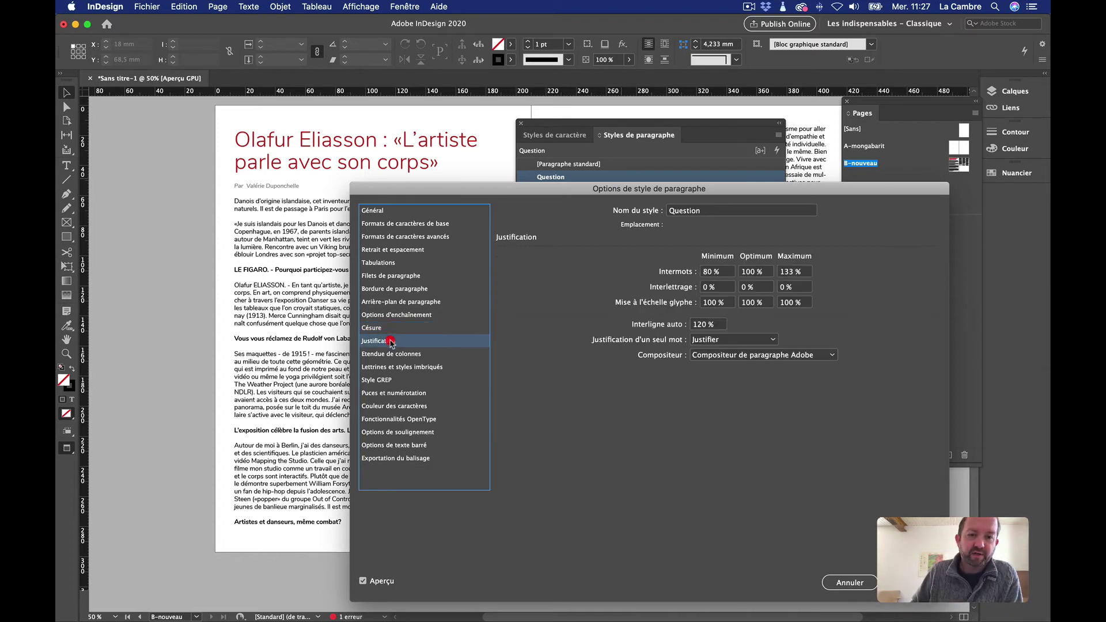
pyautogui.click(417, 367)
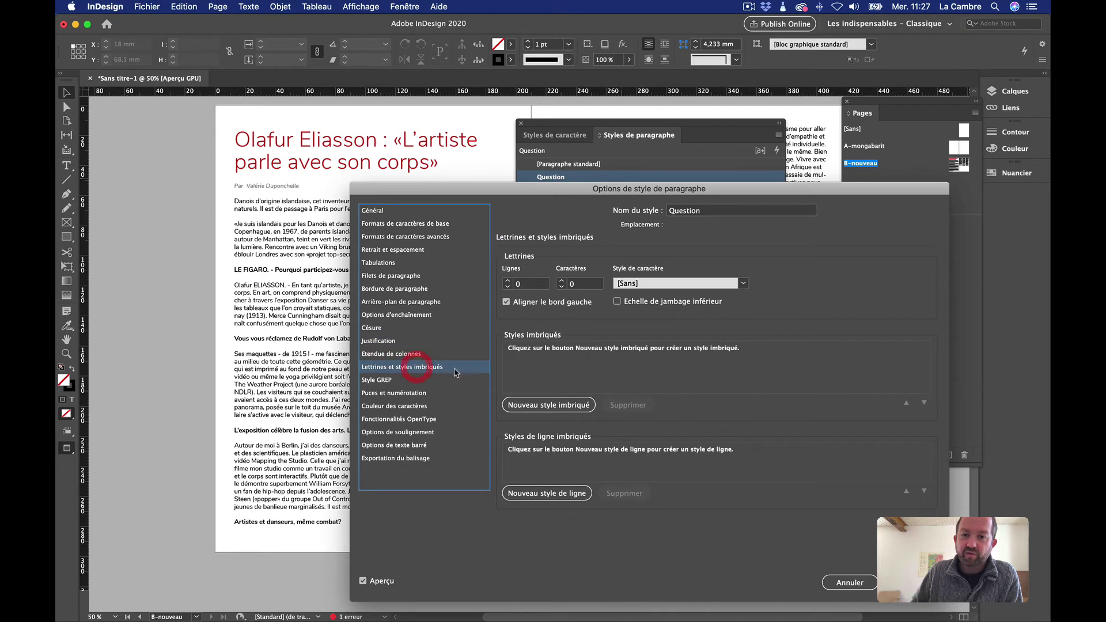
# Try a two-line, one-character drop cap without left-edge alignment on the Question style, and cancel the style changes
pyautogui.click(506, 281)
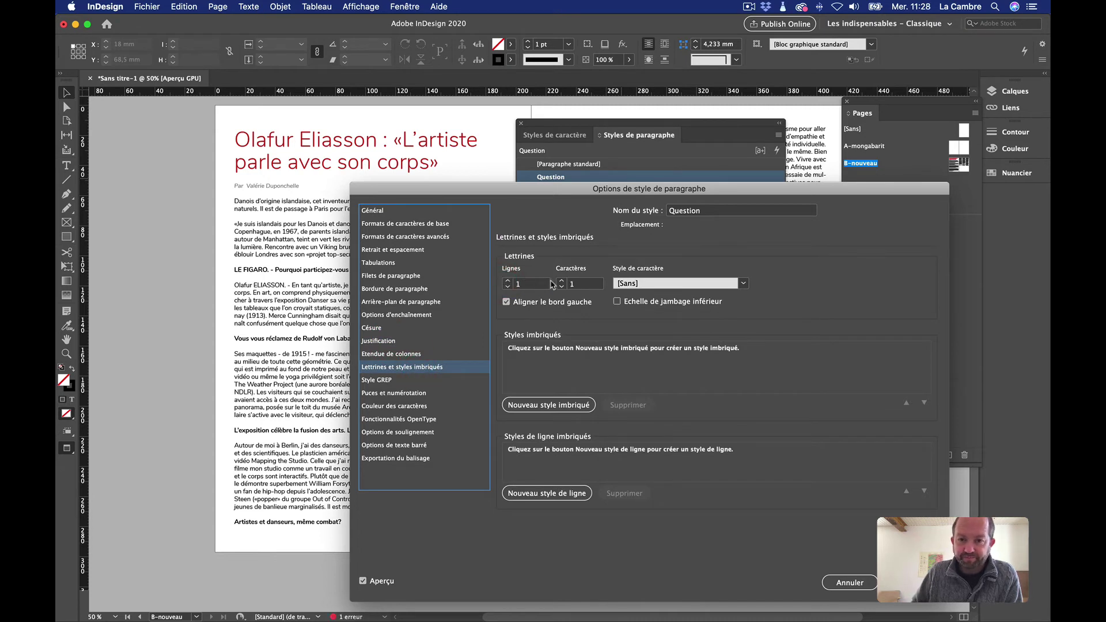
pyautogui.click(506, 281)
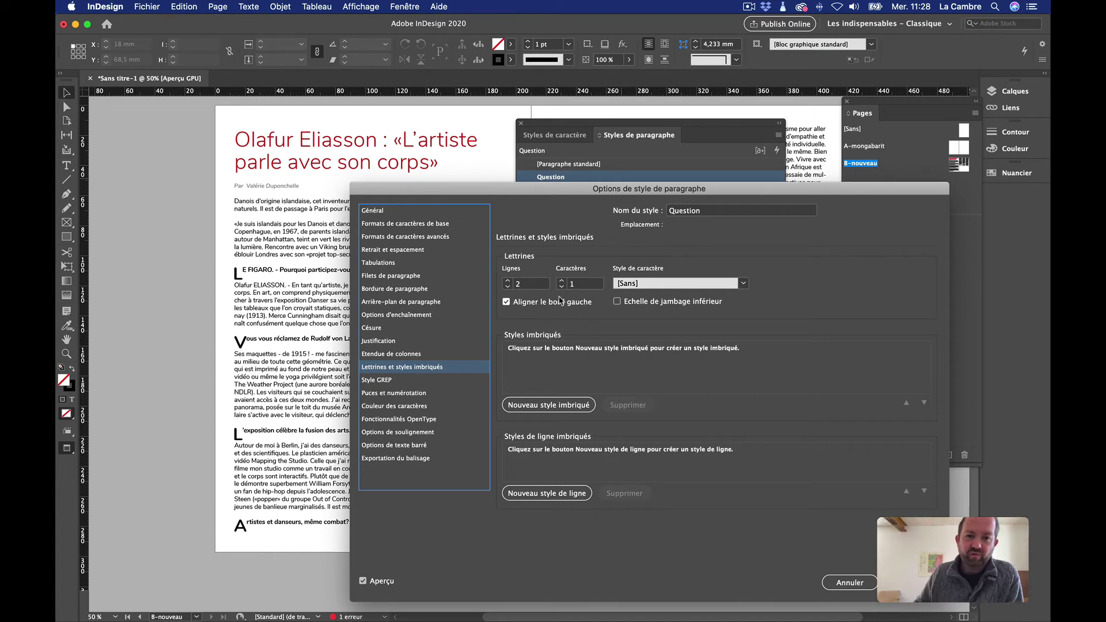
pyautogui.click(506, 302)
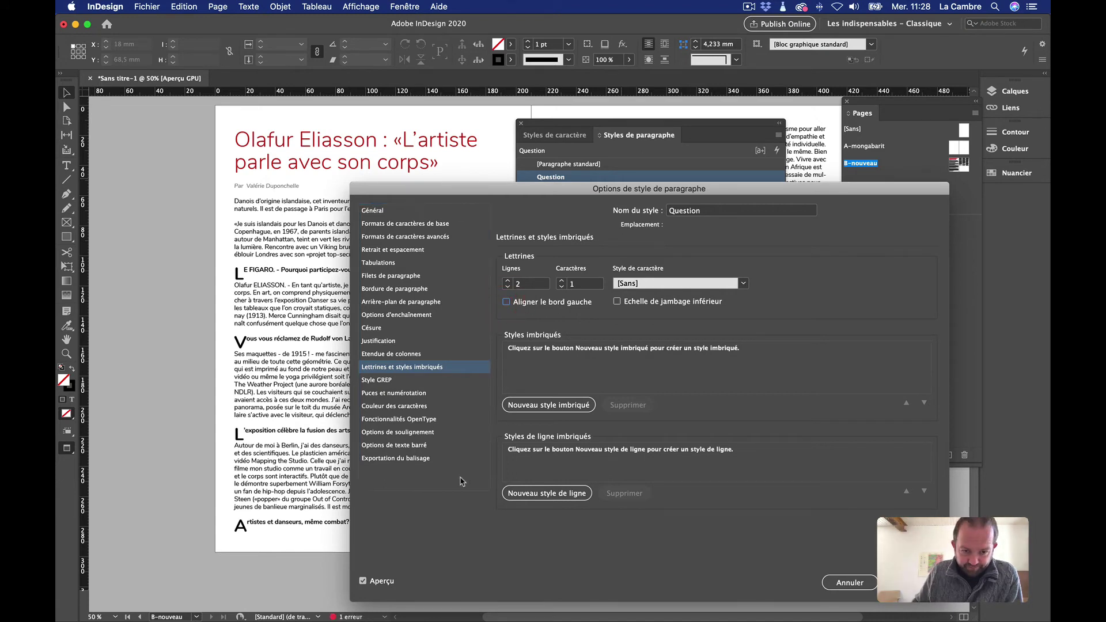
pyautogui.click(406, 407)
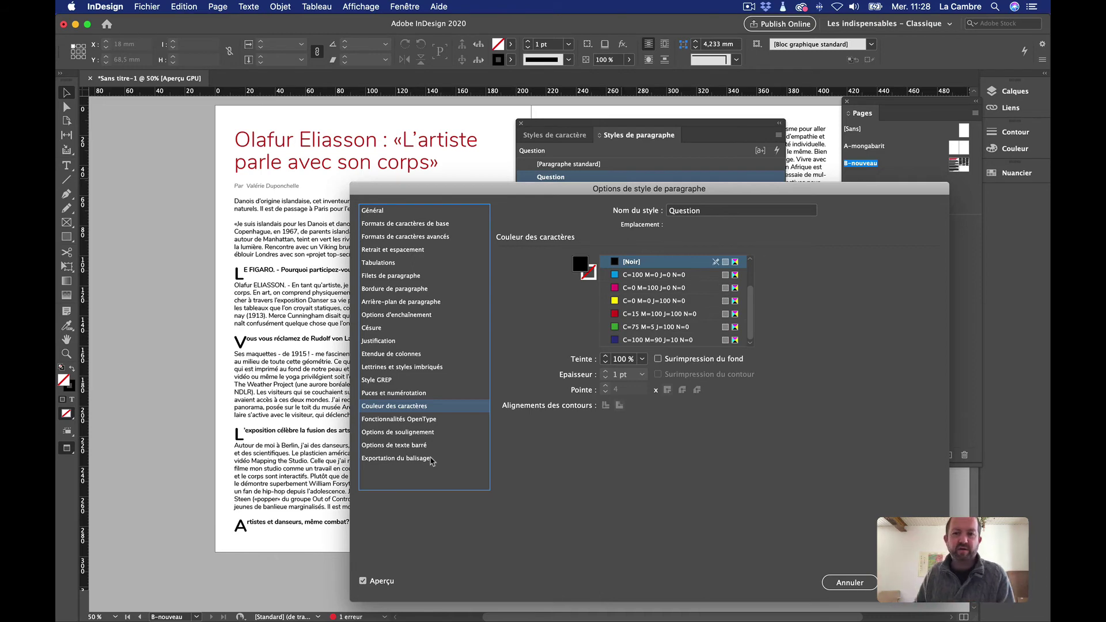
pyautogui.click(850, 583)
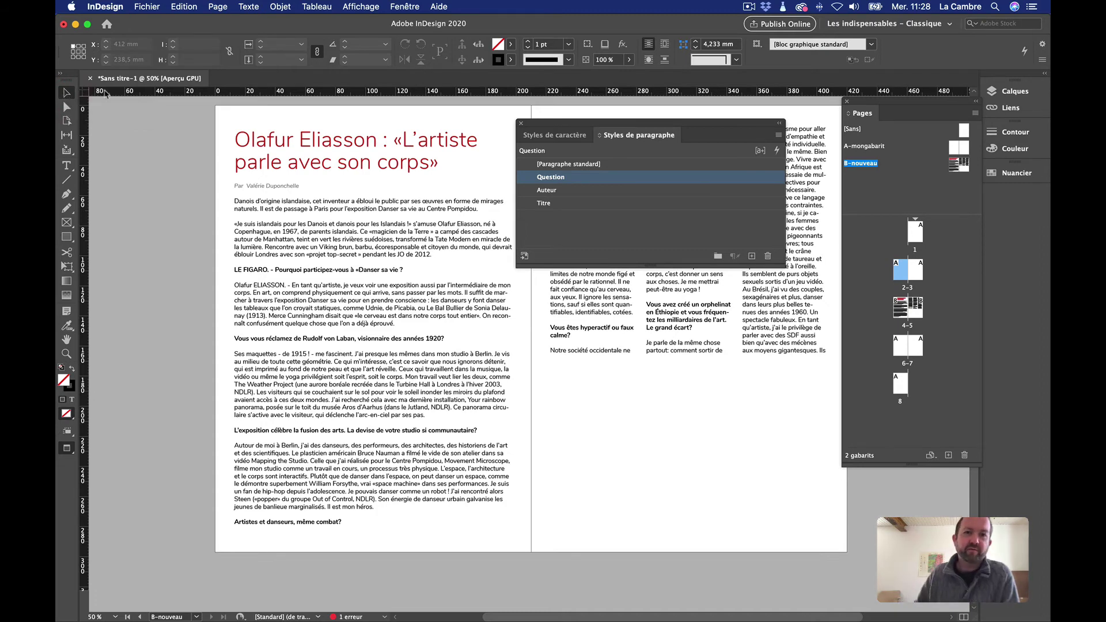
# Create a character style named en évidence on the word "recréée" in the article's first page, with preview turned on
pyautogui.hscroll(1, 332, 244)
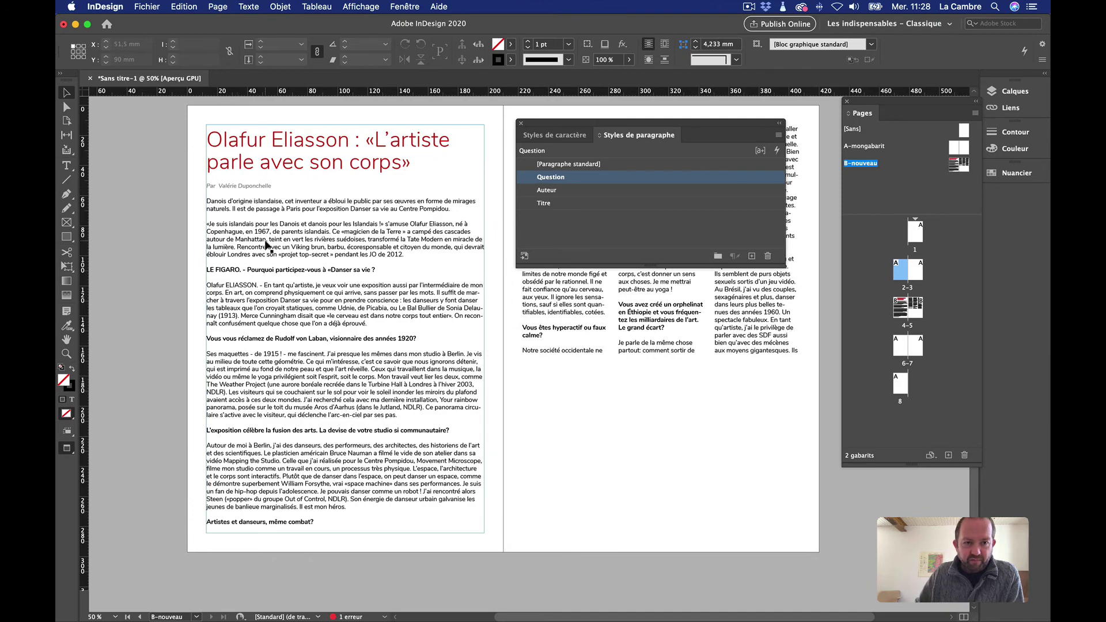
pyautogui.scroll(2, 264, 239)
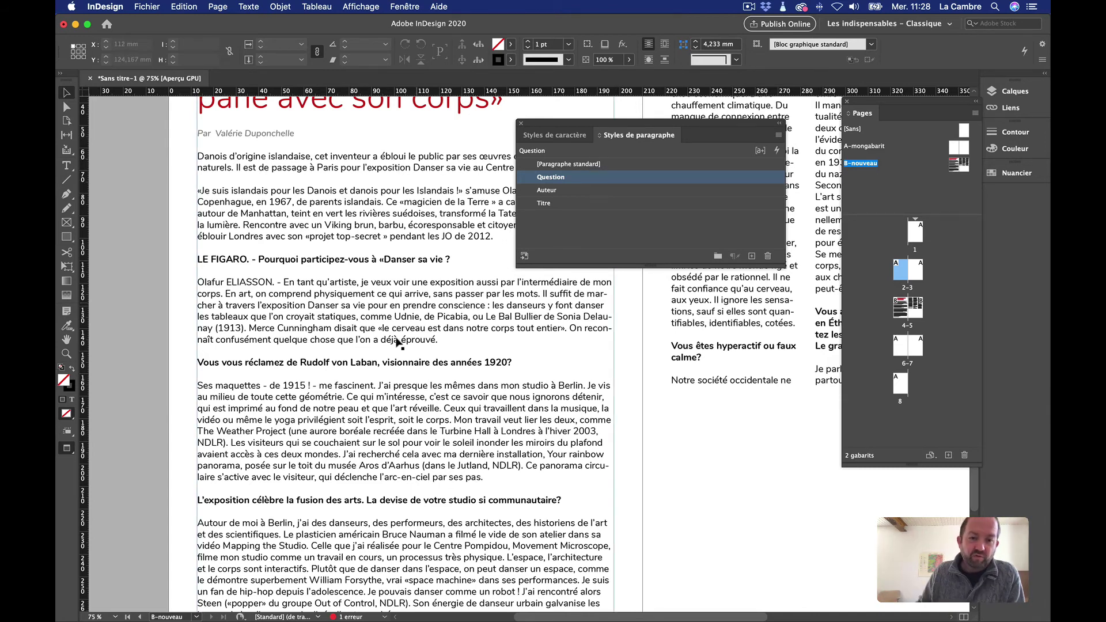
pyautogui.doubleClick(394, 429)
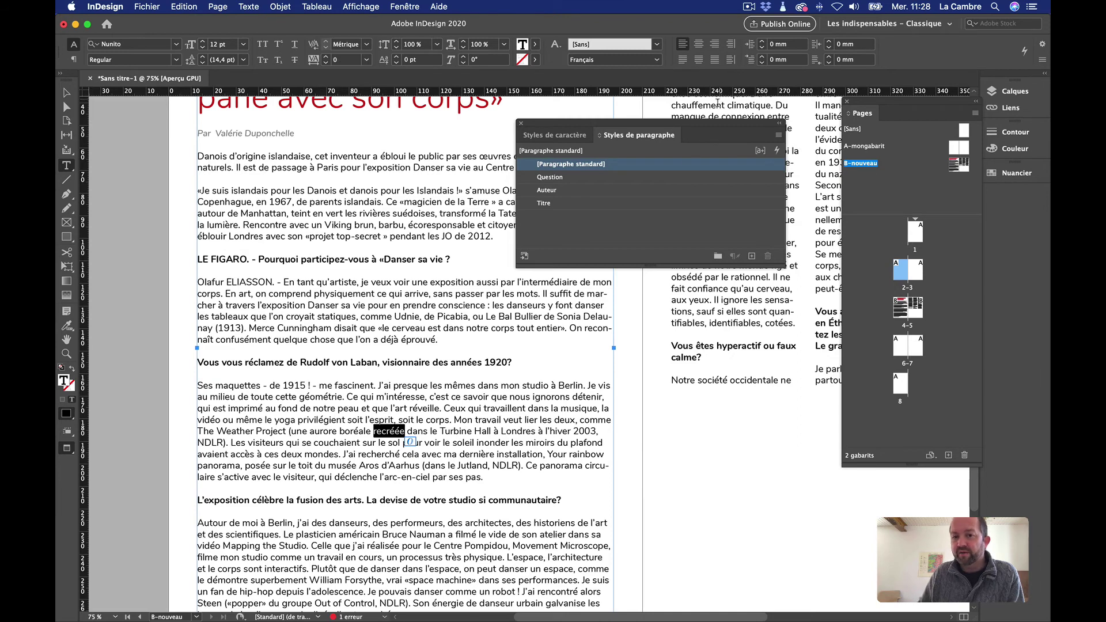
pyautogui.click(547, 136)
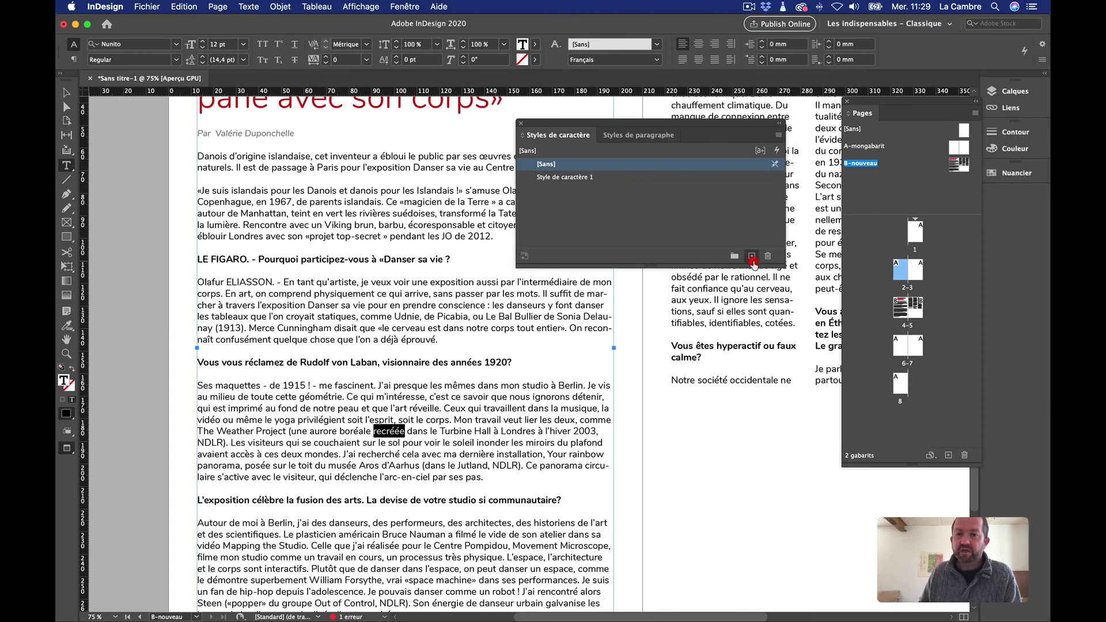
pyautogui.doubleClick(659, 179)
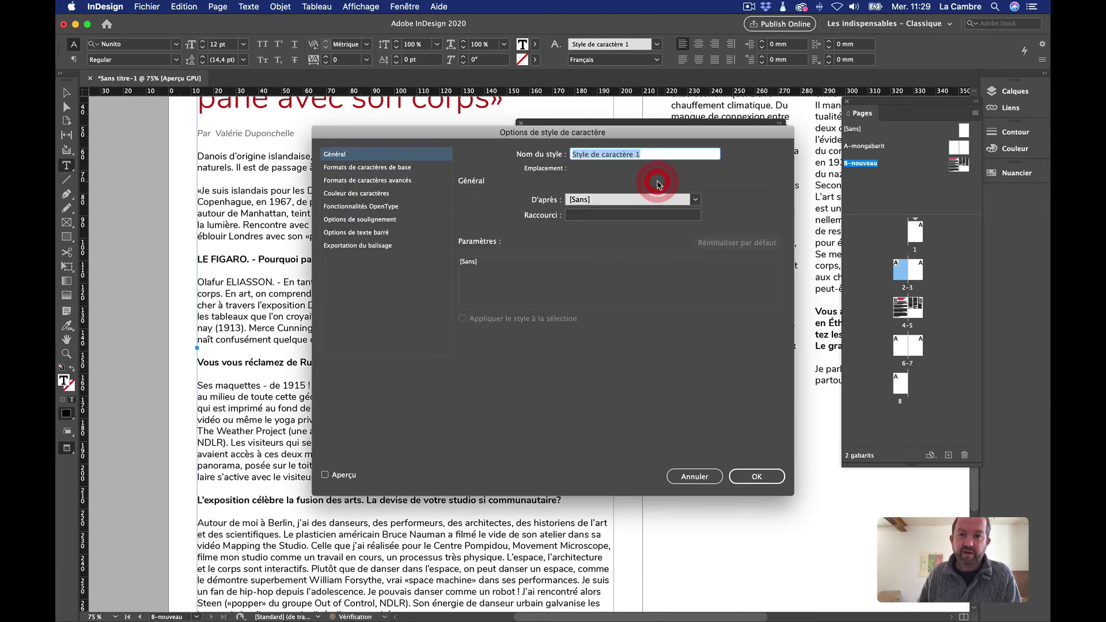
pyautogui.write('en év')
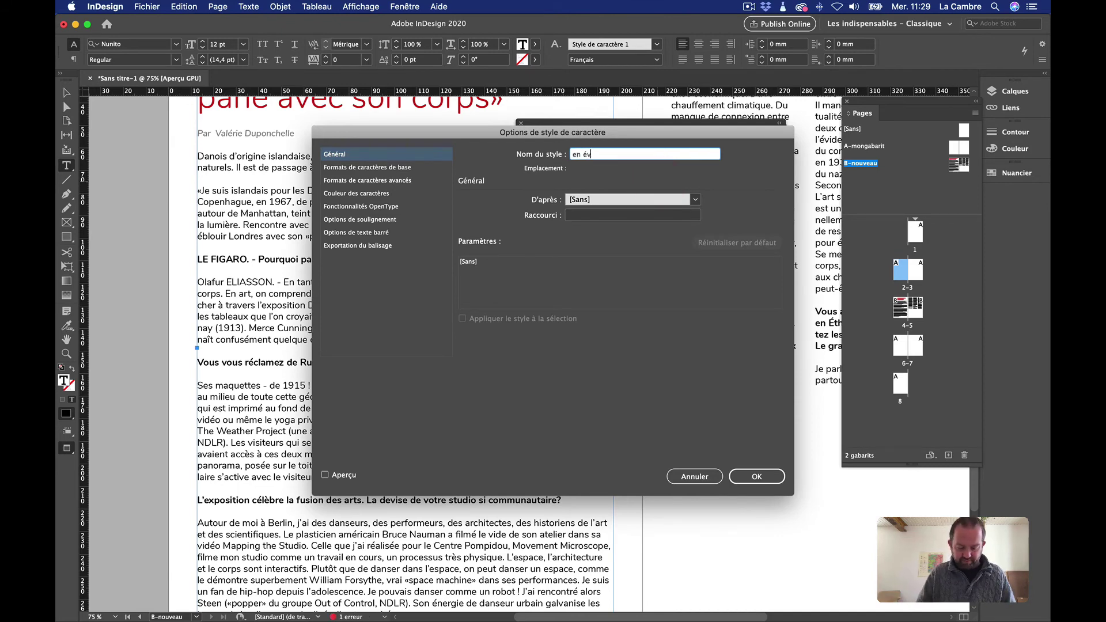
pyautogui.write('idence')
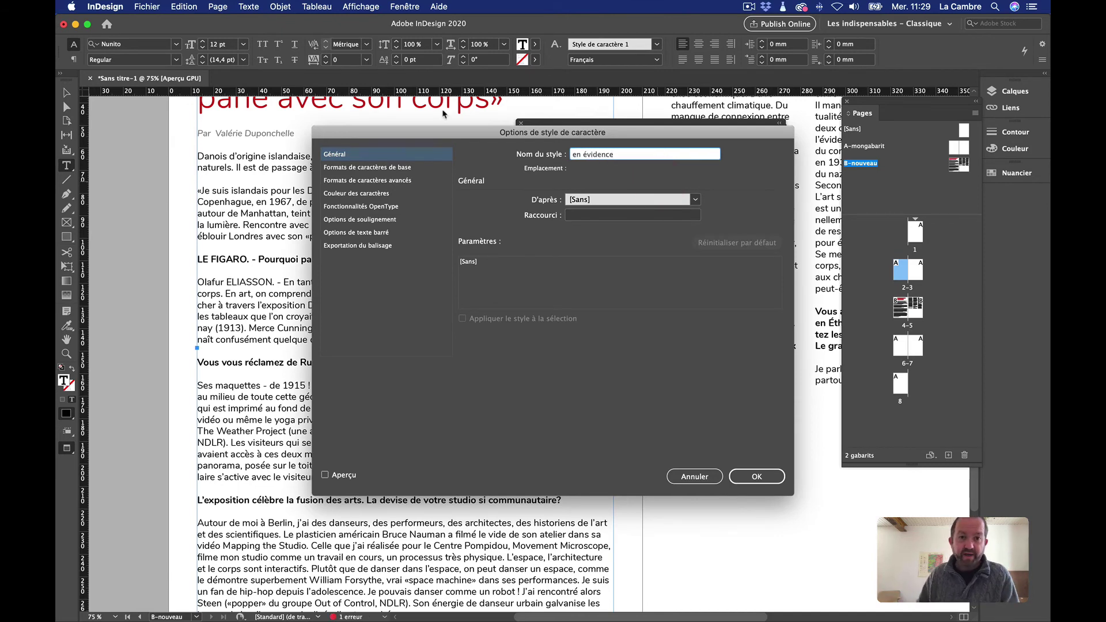
pyautogui.moveTo(444, 132); pyautogui.dragTo(711, 129)
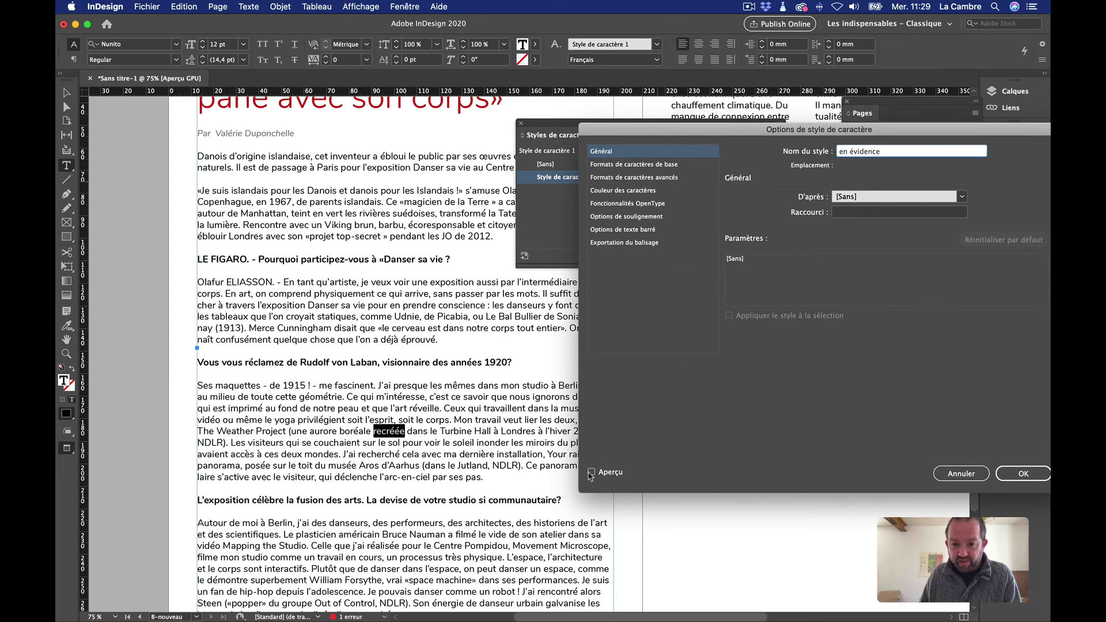
pyautogui.click(591, 472)
# Set the en évidence style's font family to Nunito and its font style to Bold
pyautogui.click(644, 164)
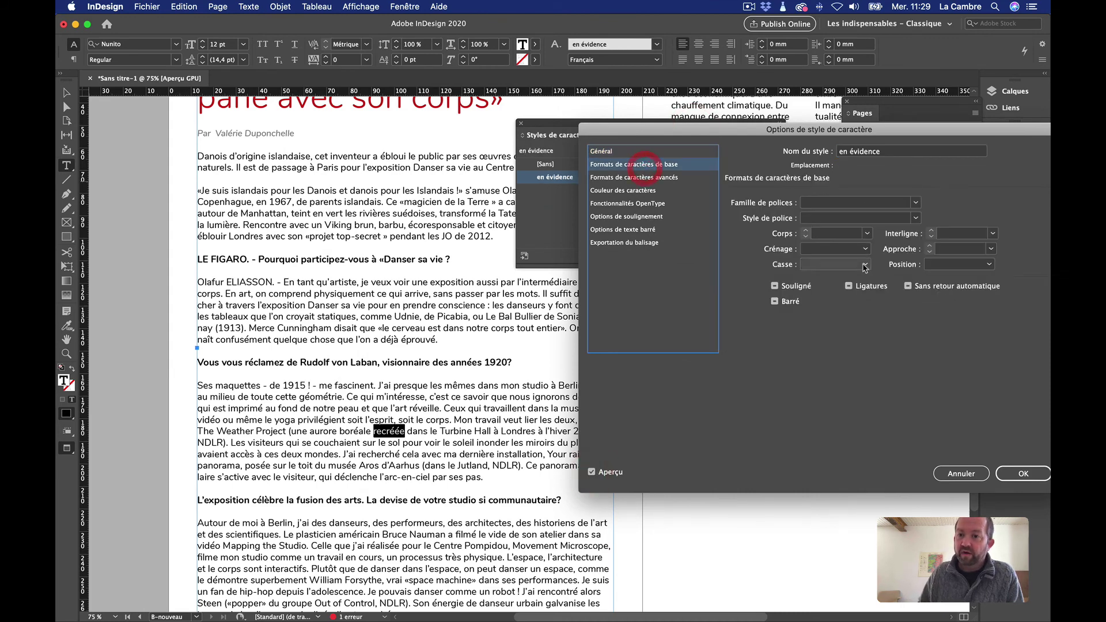
pyautogui.click(915, 218)
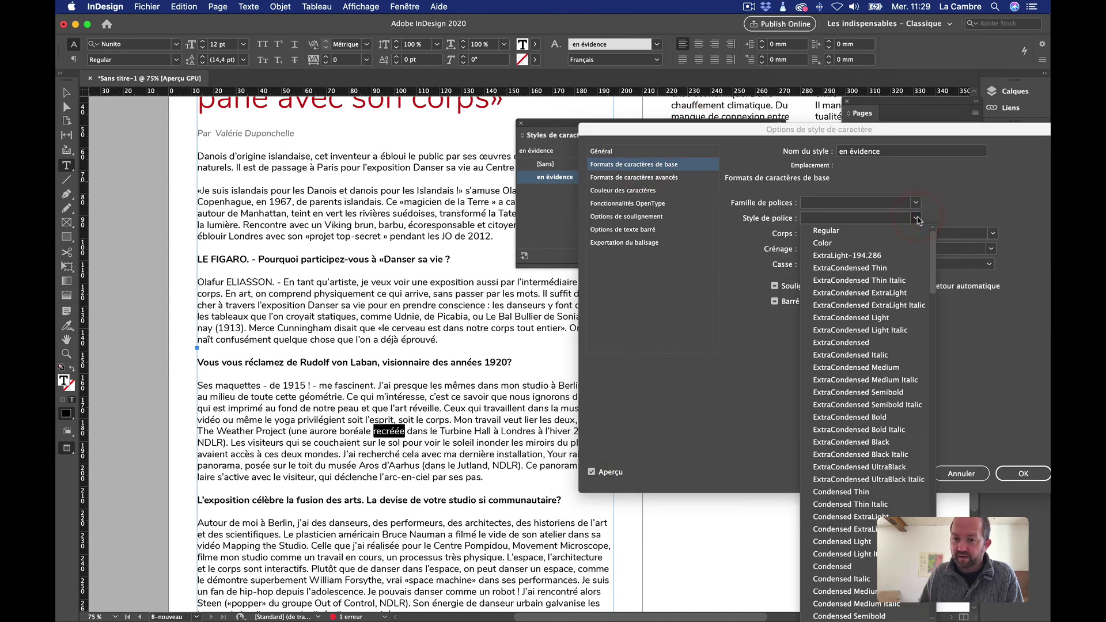
pyautogui.scroll(-15, 859, 577)
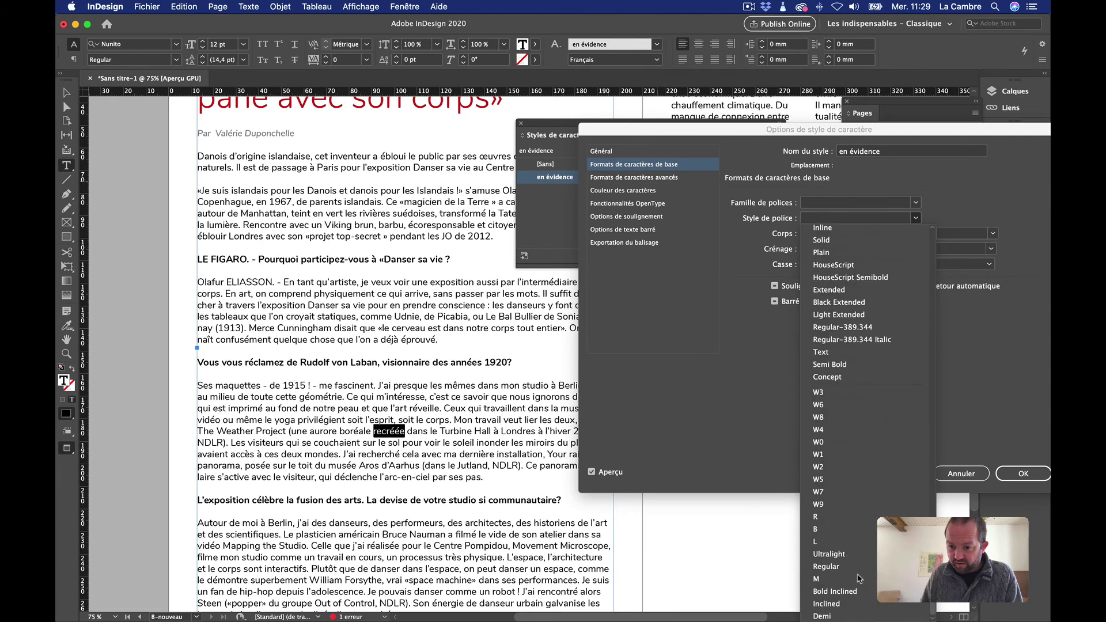
pyautogui.click(807, 191)
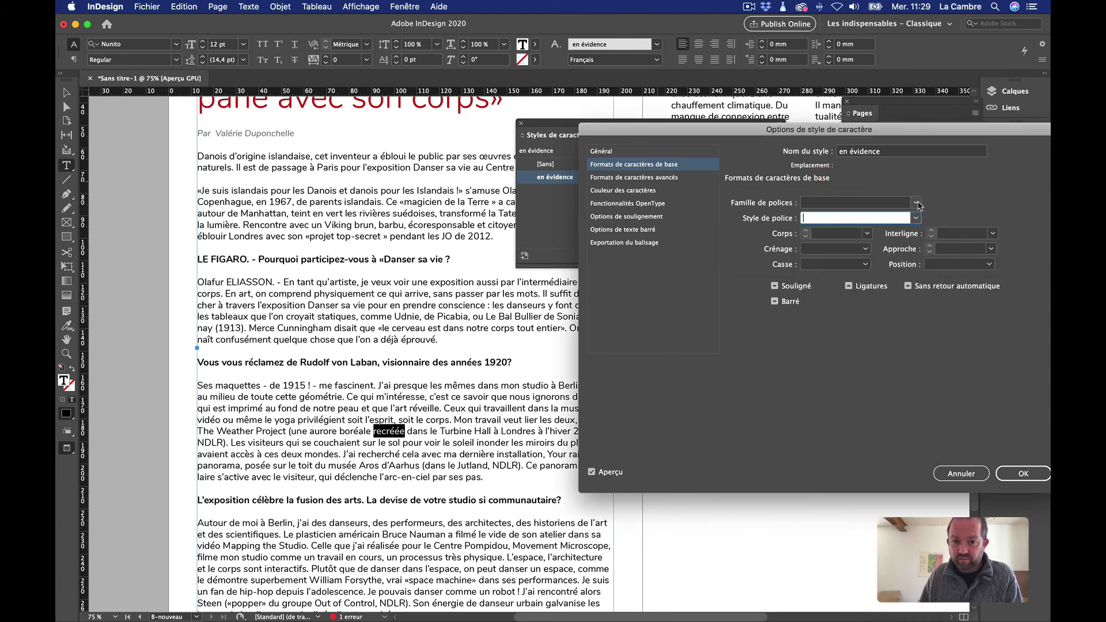
pyautogui.click(918, 203)
pyautogui.click(890, 214)
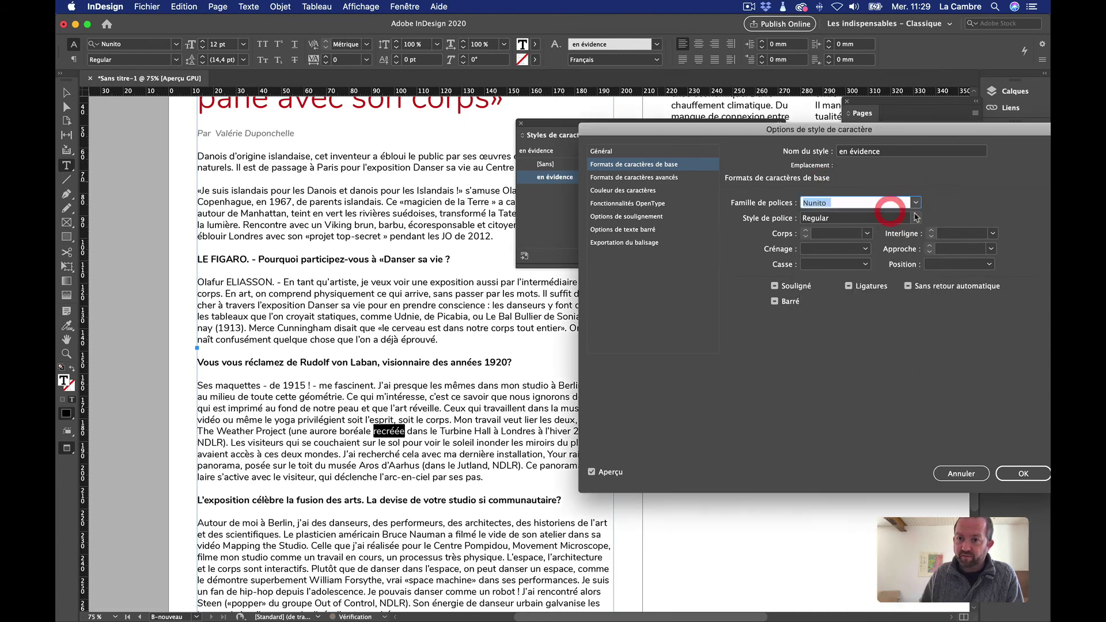
pyautogui.click(914, 219)
pyautogui.click(820, 330)
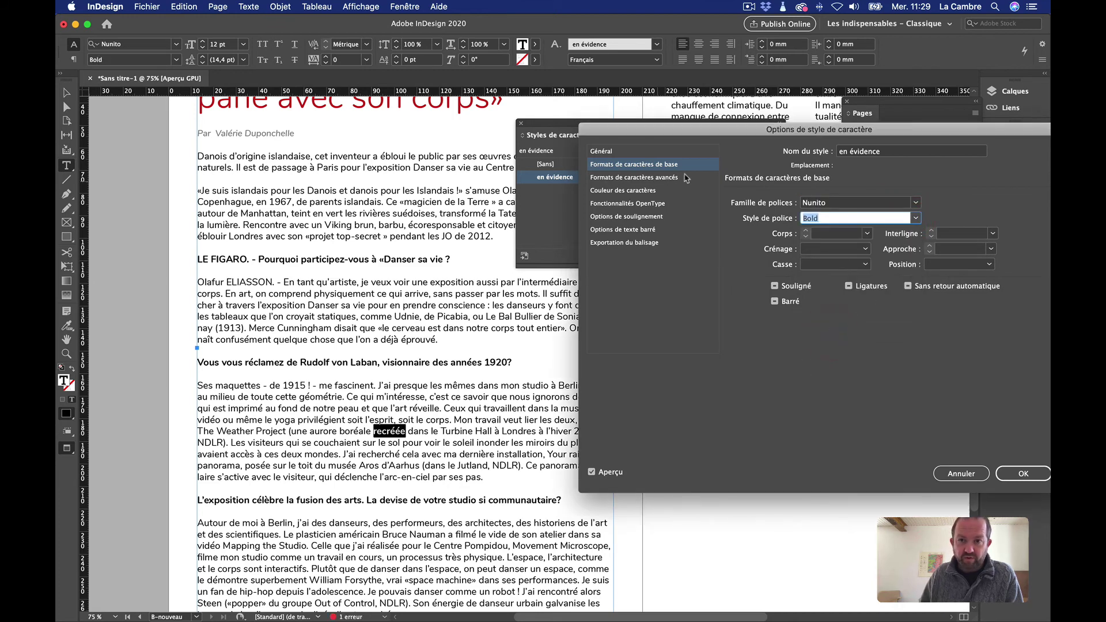
# Set the en évidence style's character colour to red and save the style options
pyautogui.click(633, 191)
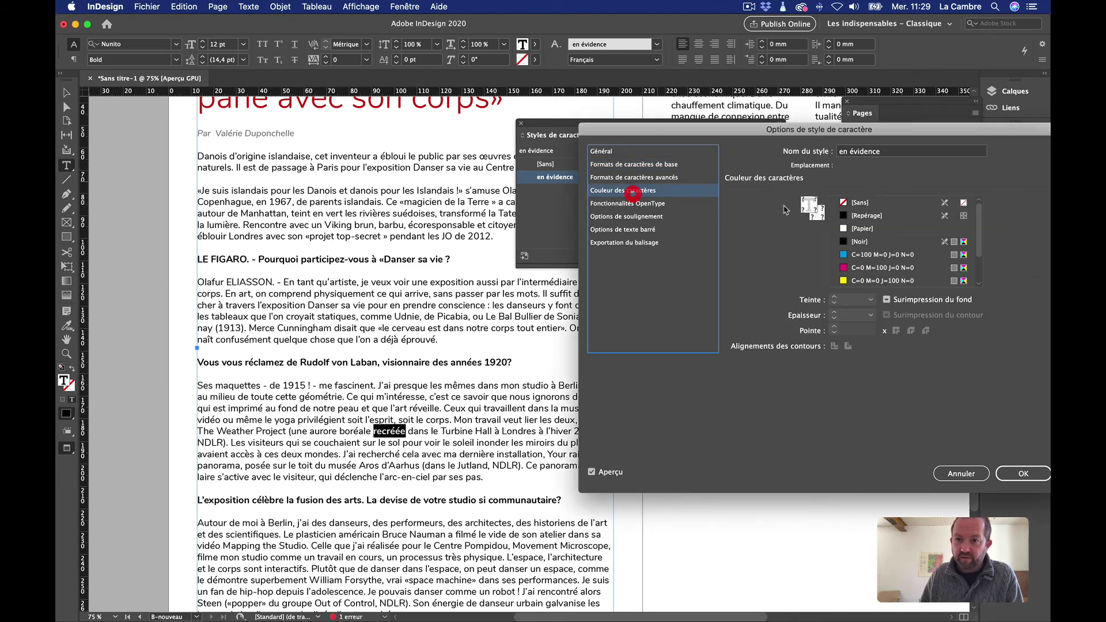
pyautogui.click(877, 268)
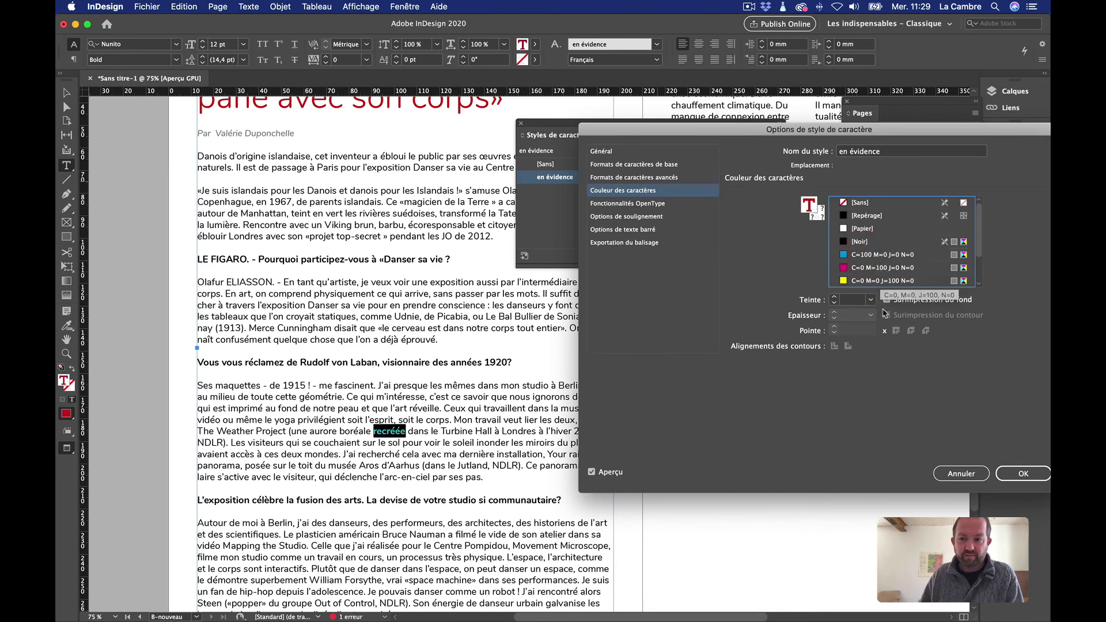
pyautogui.click(1023, 473)
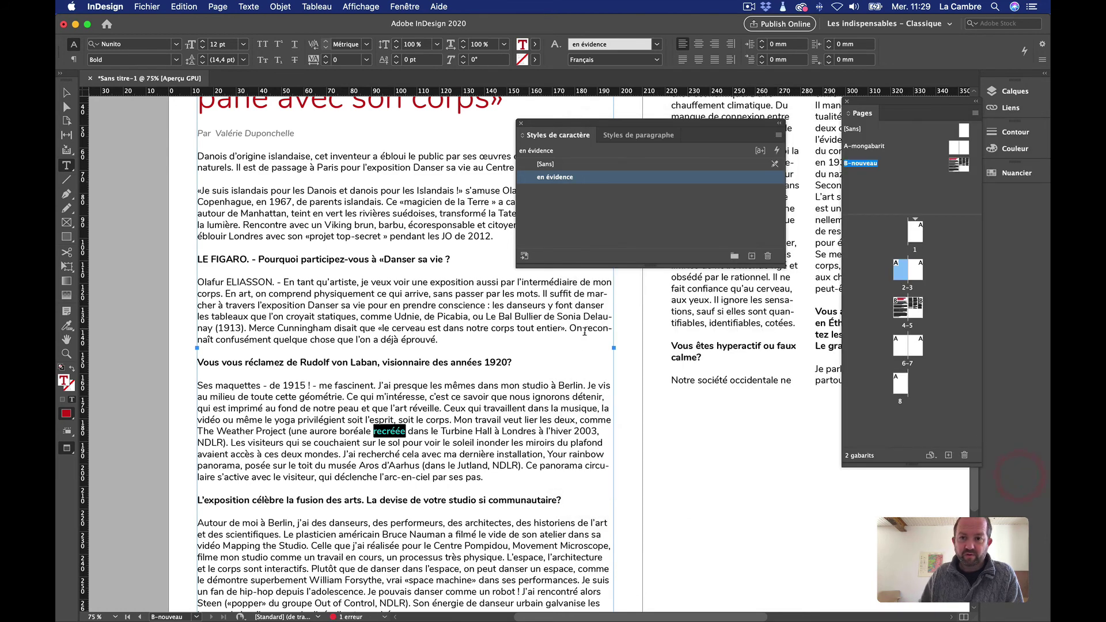
# Apply the en évidence character style to the sentence beginning "Celle que j'ai réalisée pour le Centre Pompidou"
pyautogui.click(311, 281)
pyautogui.scroll(-3, 406, 398)
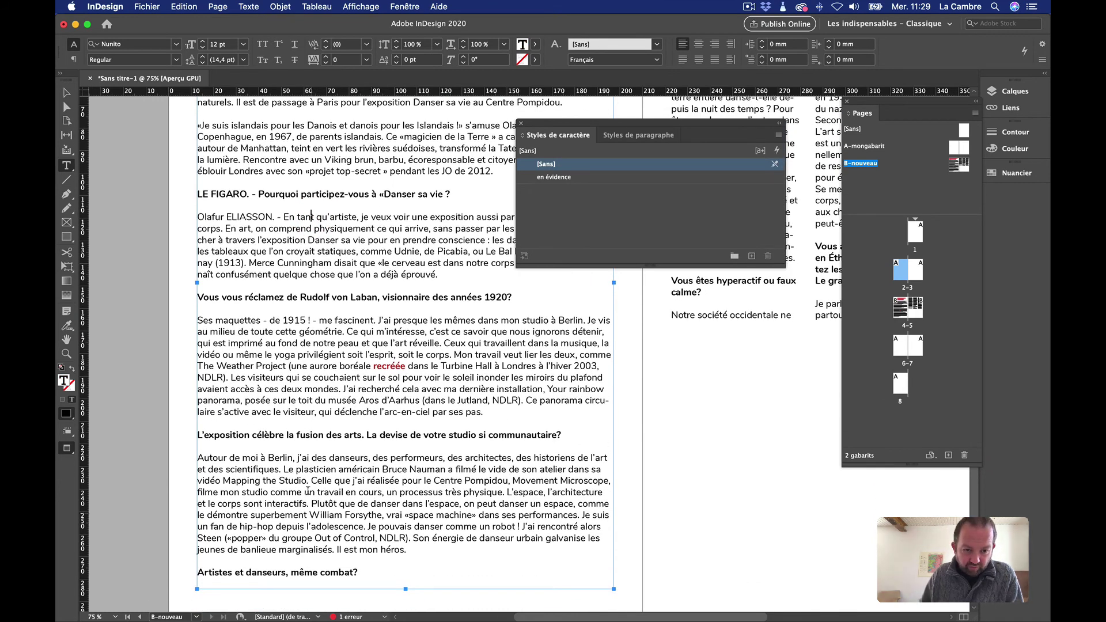
pyautogui.moveTo(312, 480); pyautogui.dragTo(518, 487)
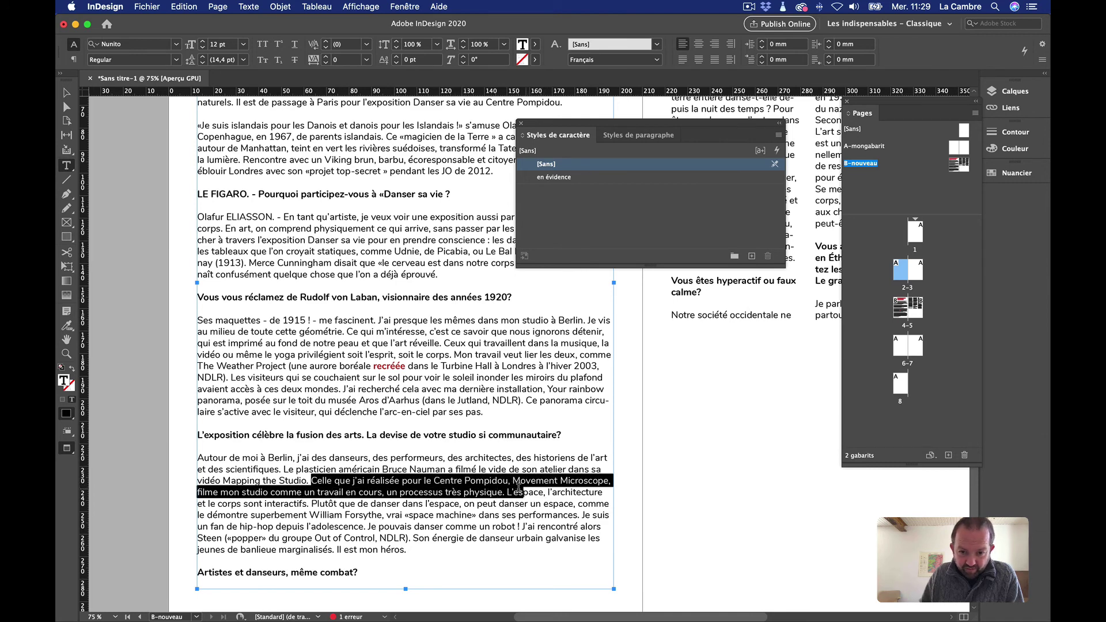
pyautogui.click(599, 177)
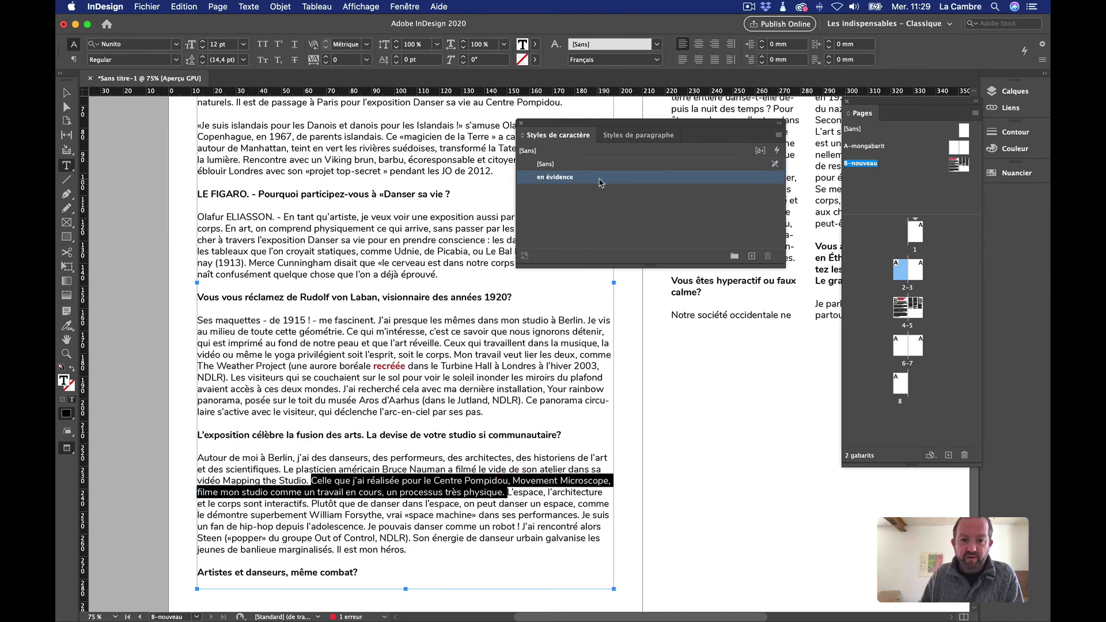
pyautogui.click(401, 389)
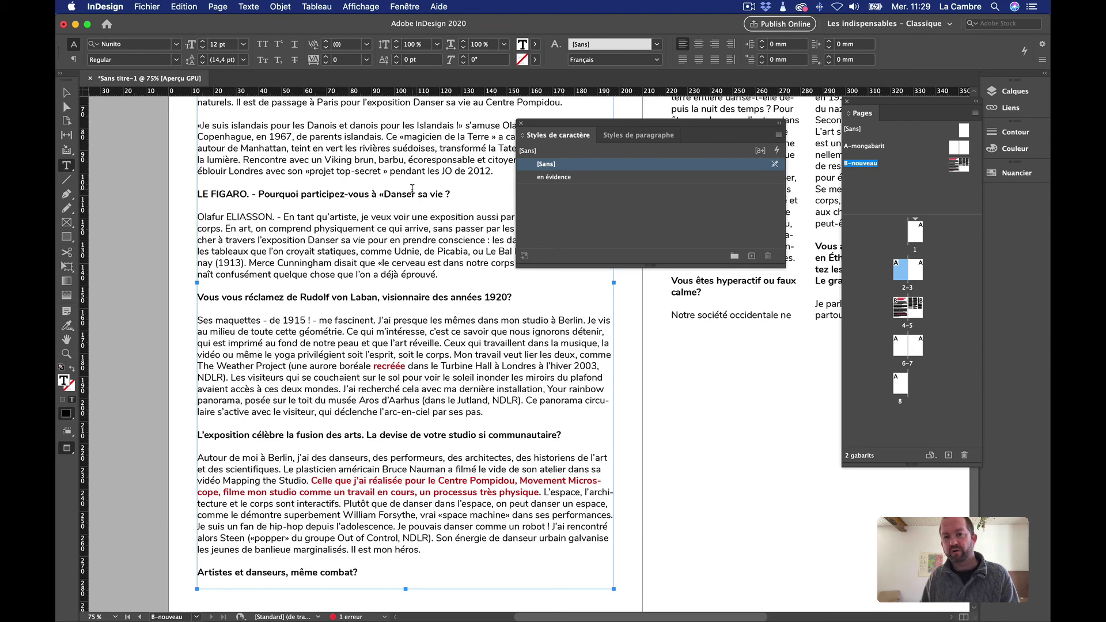
# Leave text editing with the Selection tool, display the paragraph styles and deselect the text frame
pyautogui.press('super+minus')
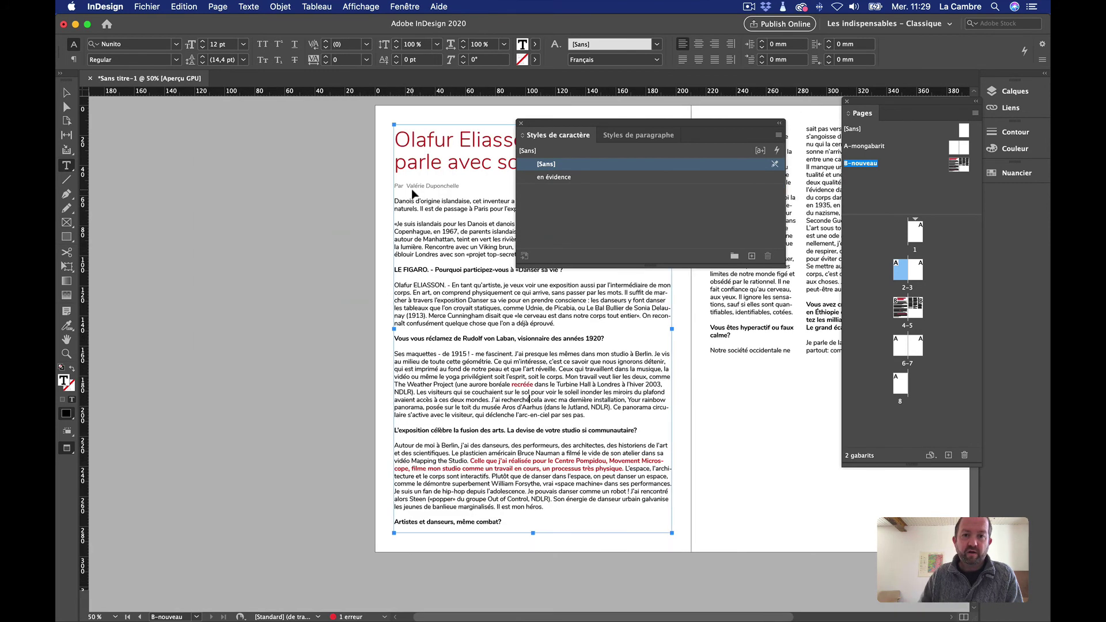
pyautogui.hscroll(5, 463, 361)
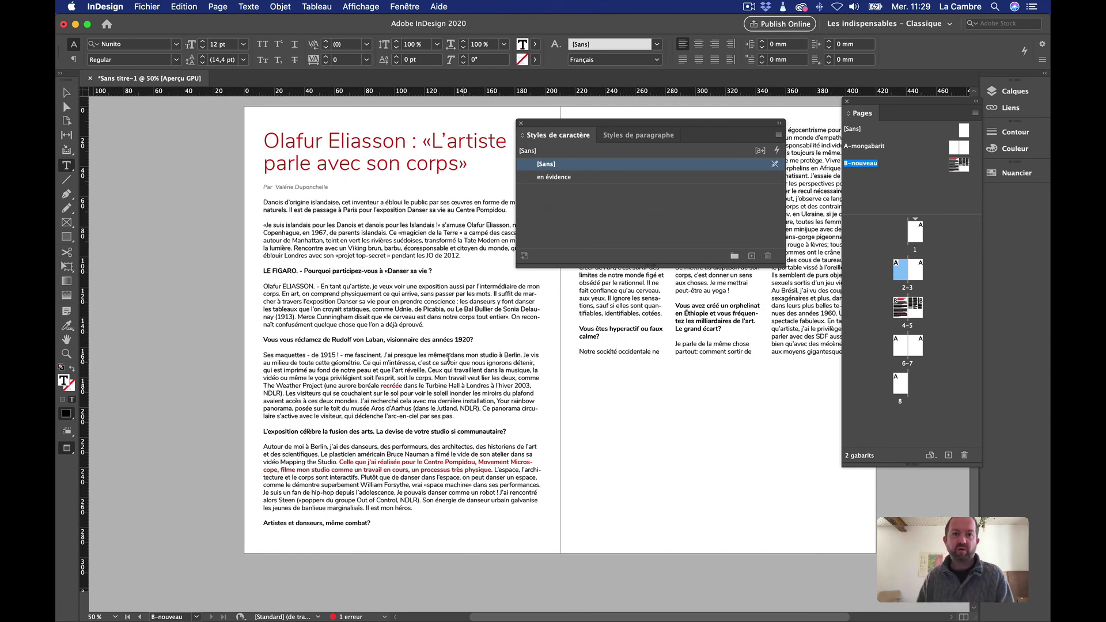
pyautogui.hscroll(-4, 414, 408)
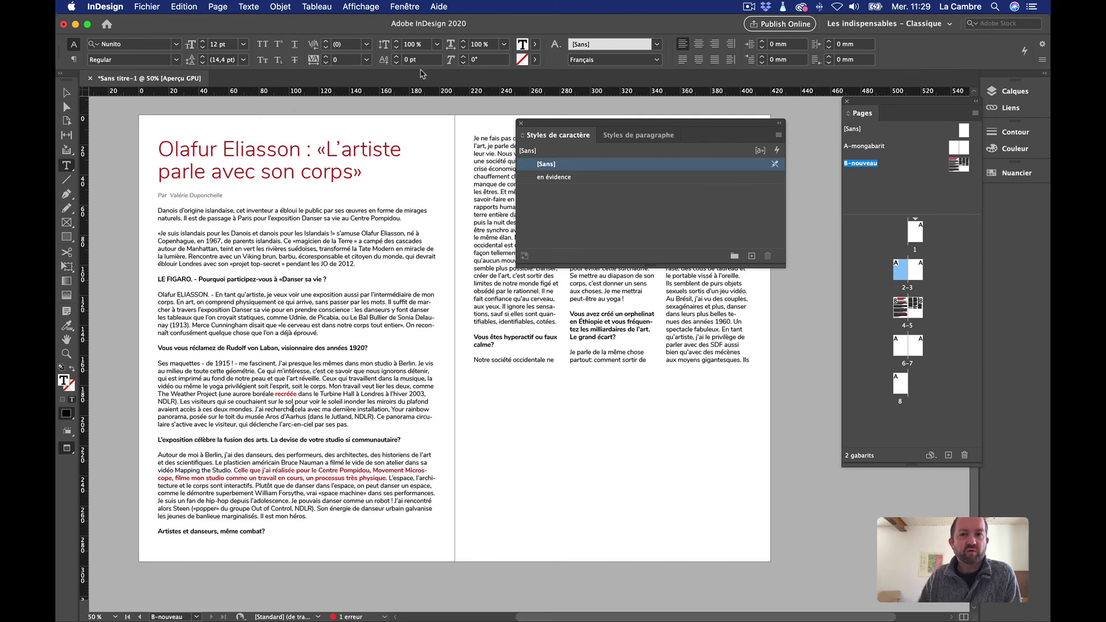
pyautogui.click(66, 93)
pyautogui.click(612, 212)
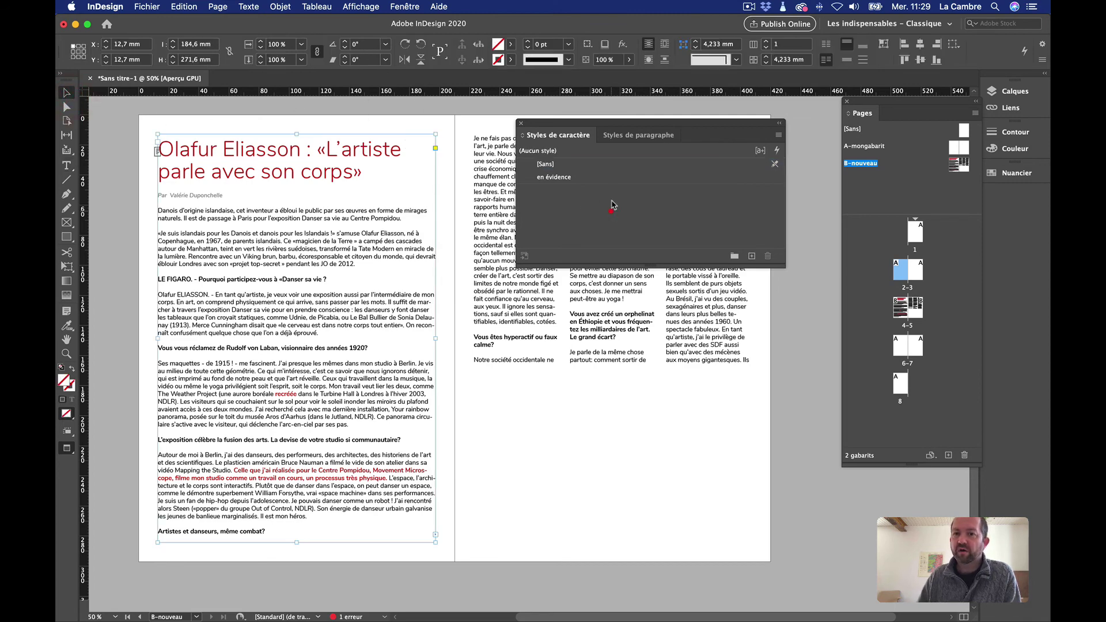
pyautogui.click(618, 136)
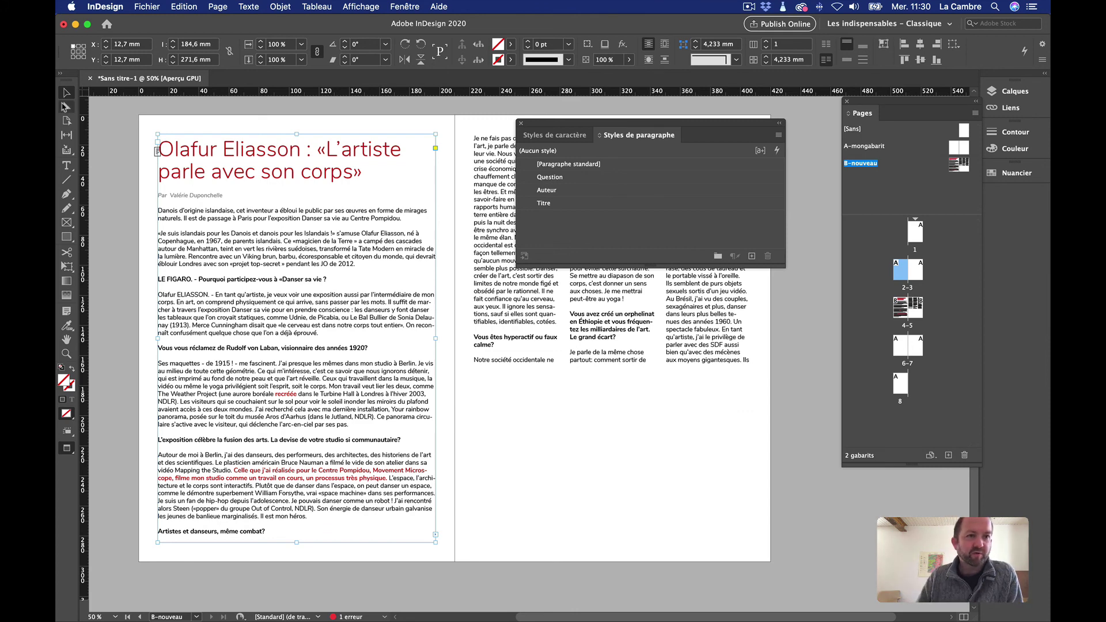
pyautogui.click(97, 112)
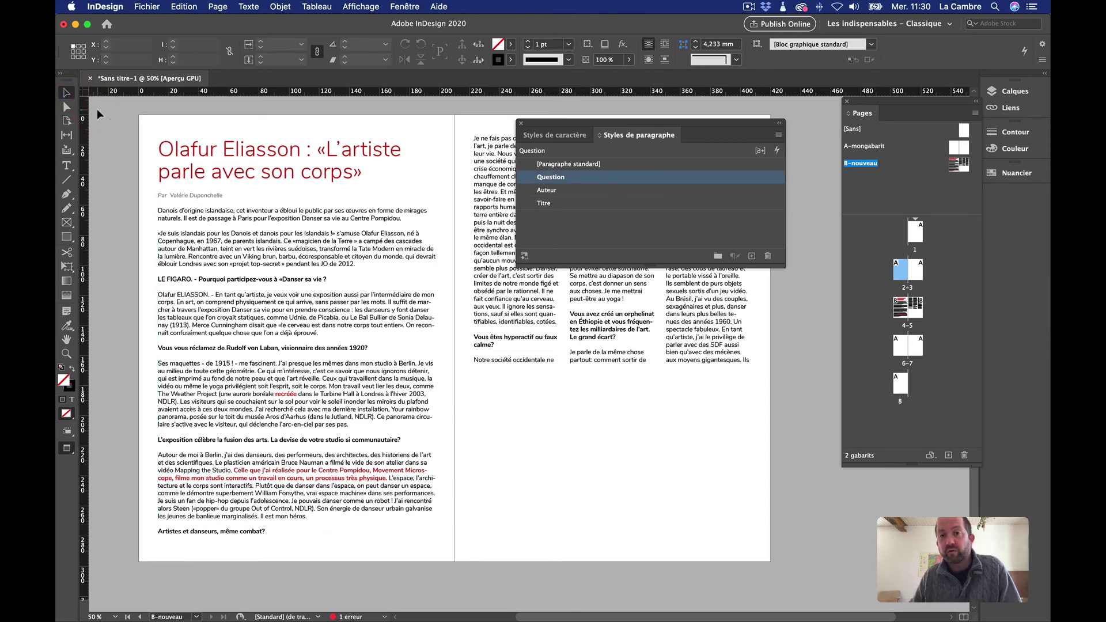
# Move the paragraph styles panel aside to uncover the first columns of the three-column text, leaving no text frame selected
pyautogui.moveTo(637, 119); pyautogui.dragTo(686, 107)
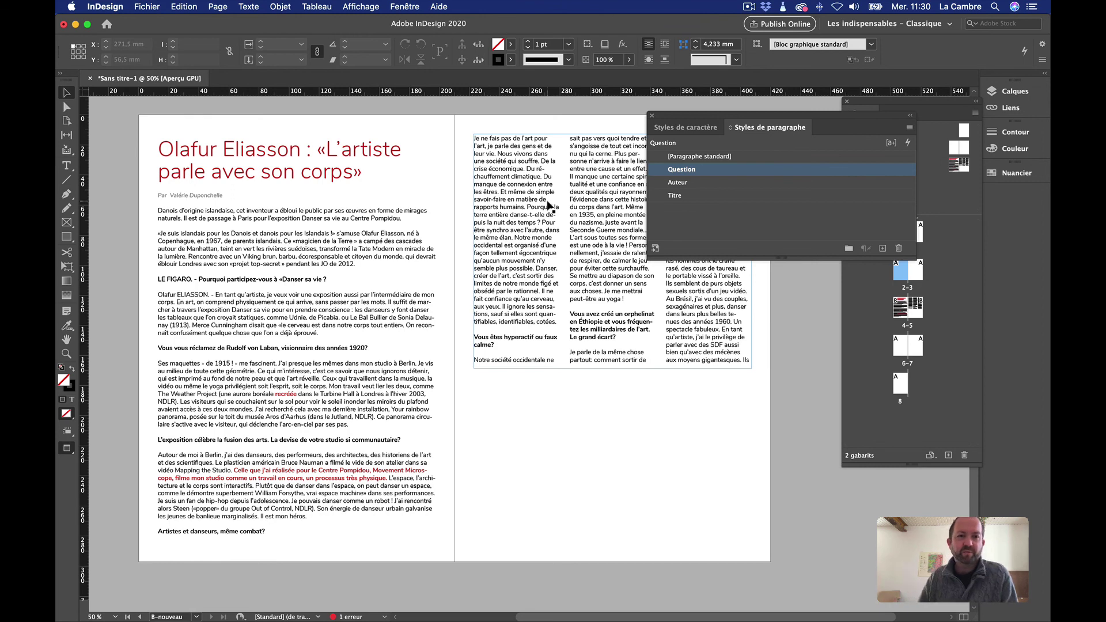
pyautogui.click(481, 153)
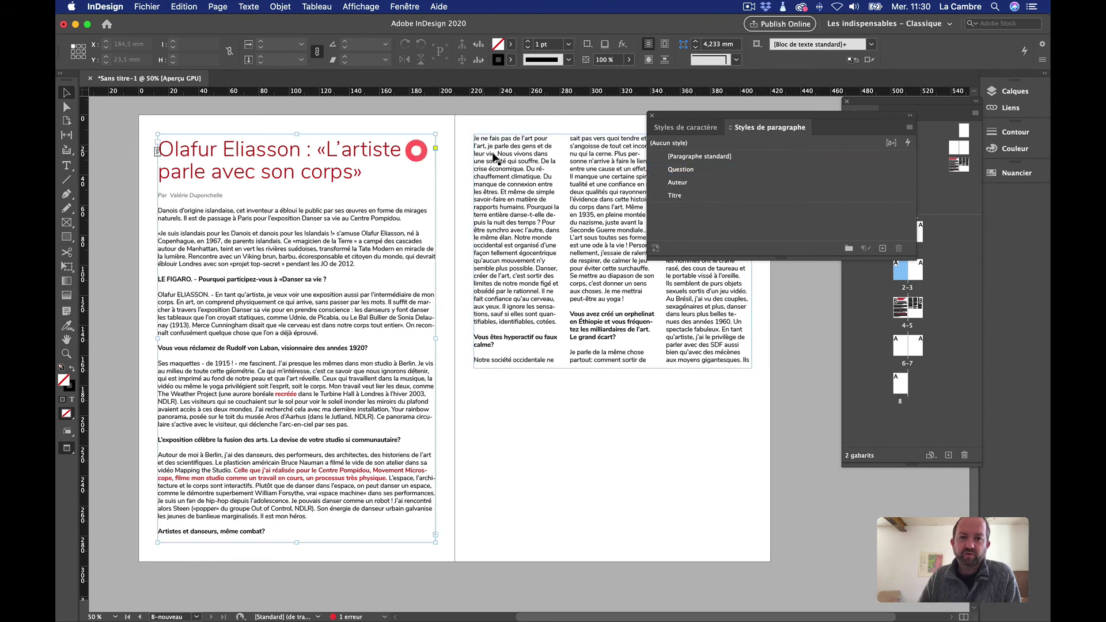
pyautogui.click(382, 124)
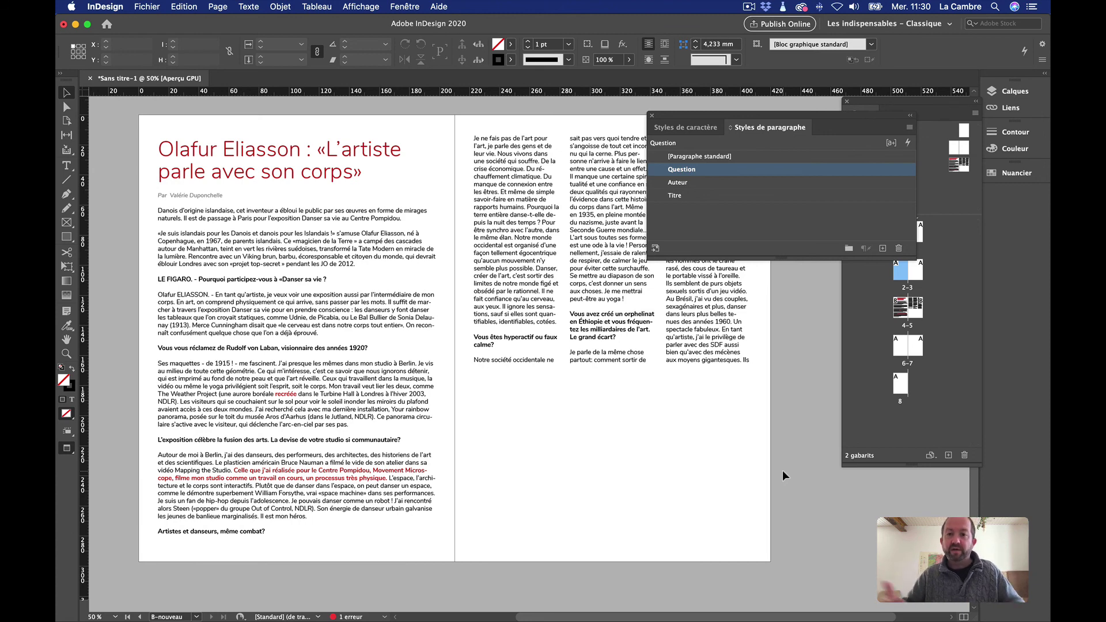
pyautogui.click(67, 92)
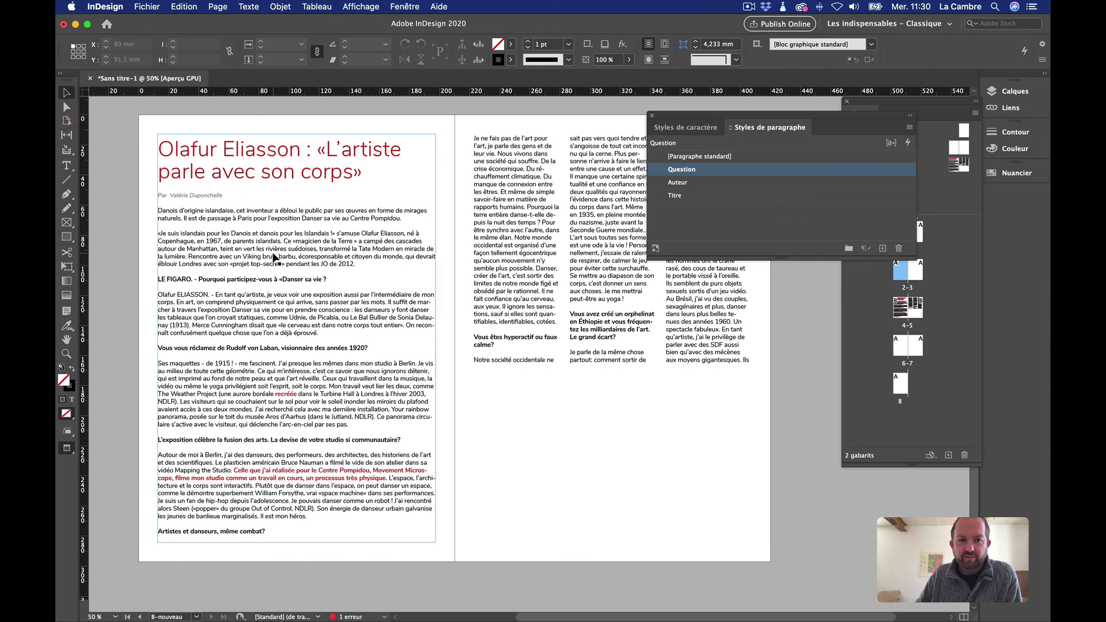
pyautogui.click(476, 262)
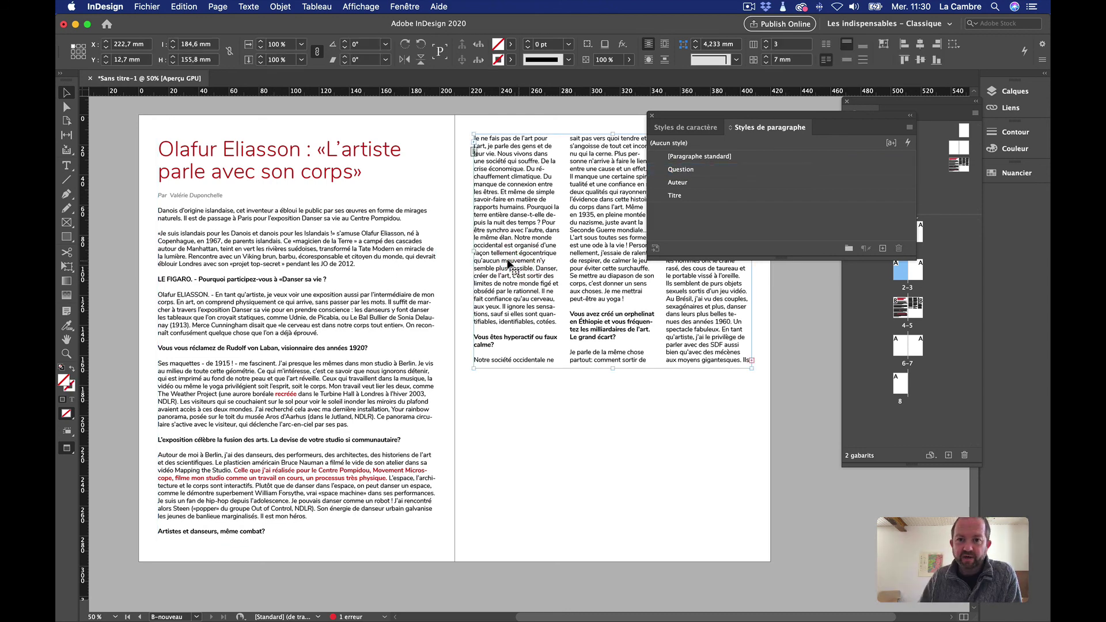
pyautogui.click(748, 6)
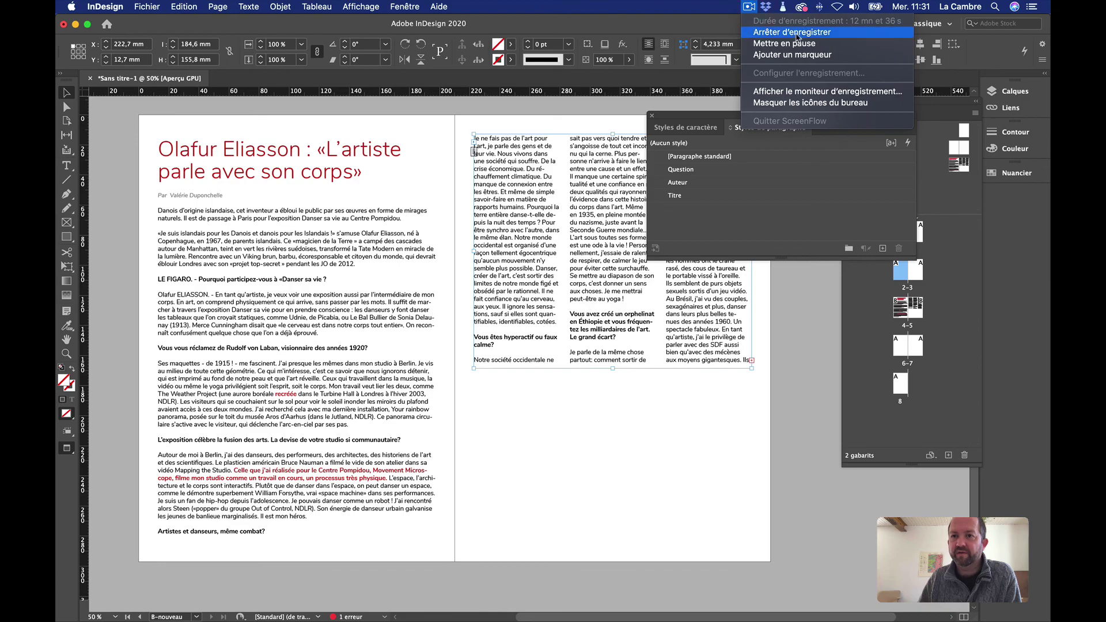